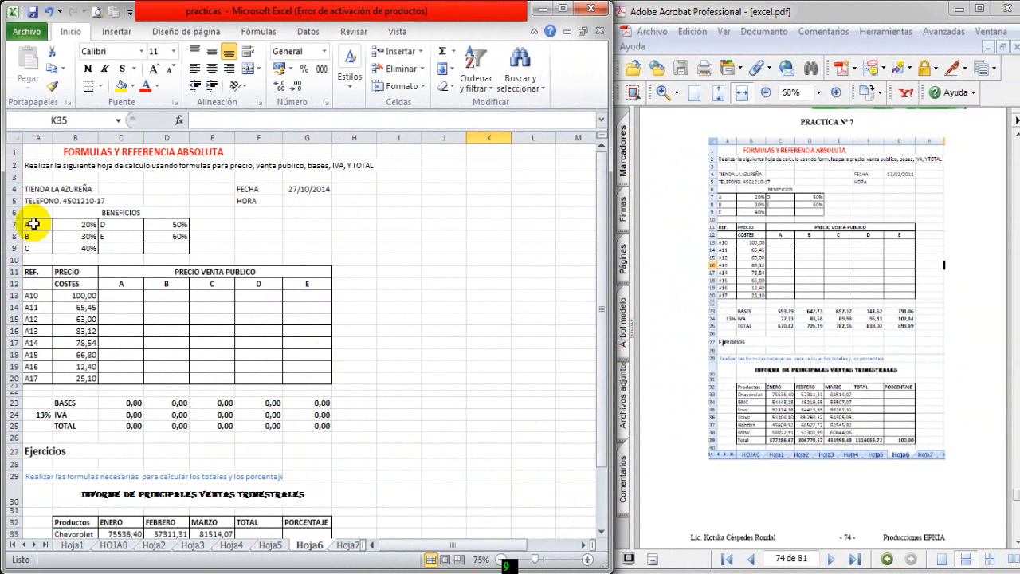
# Enlarge the worksheet to 90% and examine the BENEFICIOS percentages assigned to categories A to E.
pyautogui.click(589, 561)
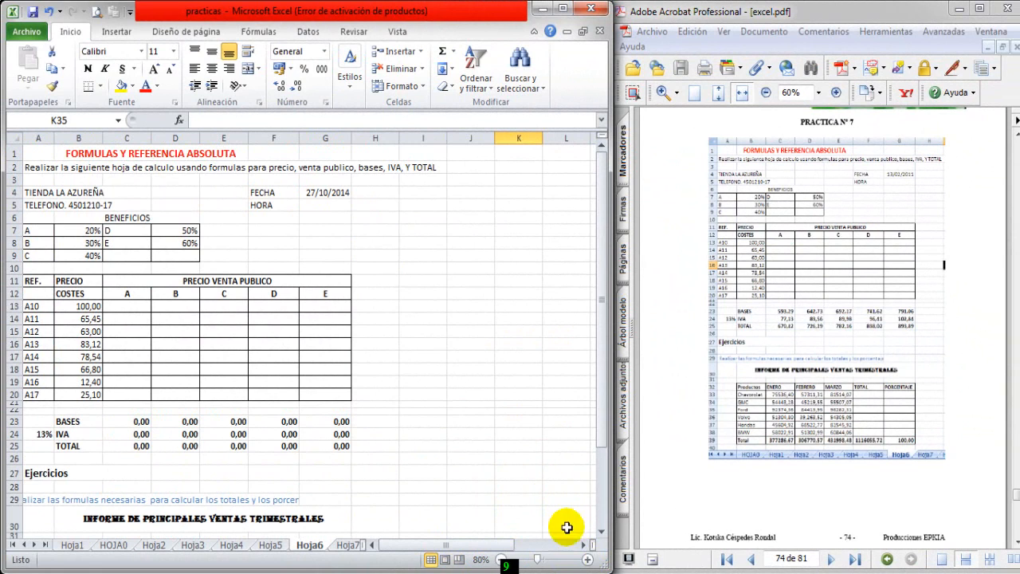
pyautogui.click(588, 560)
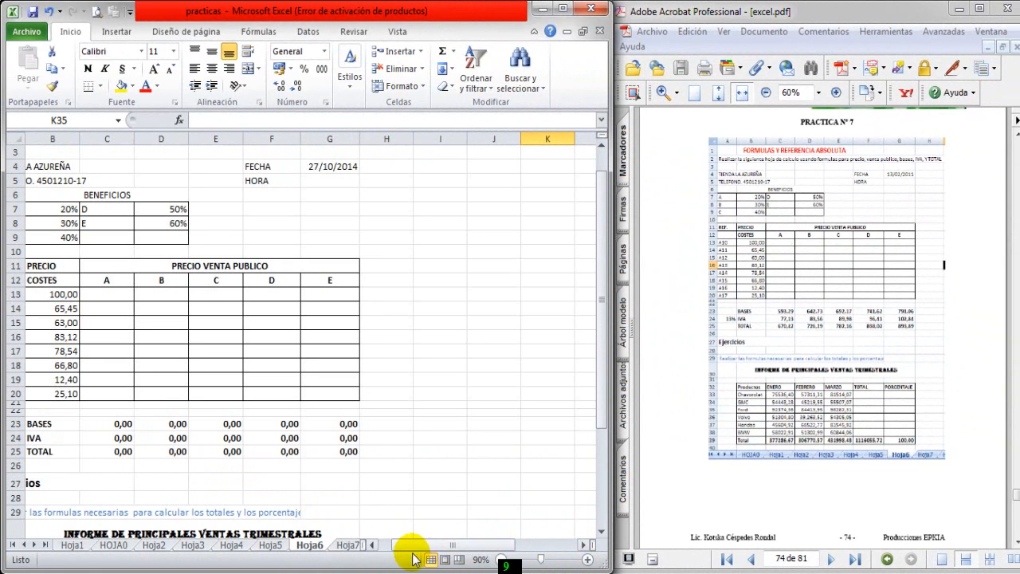
pyautogui.click(377, 546)
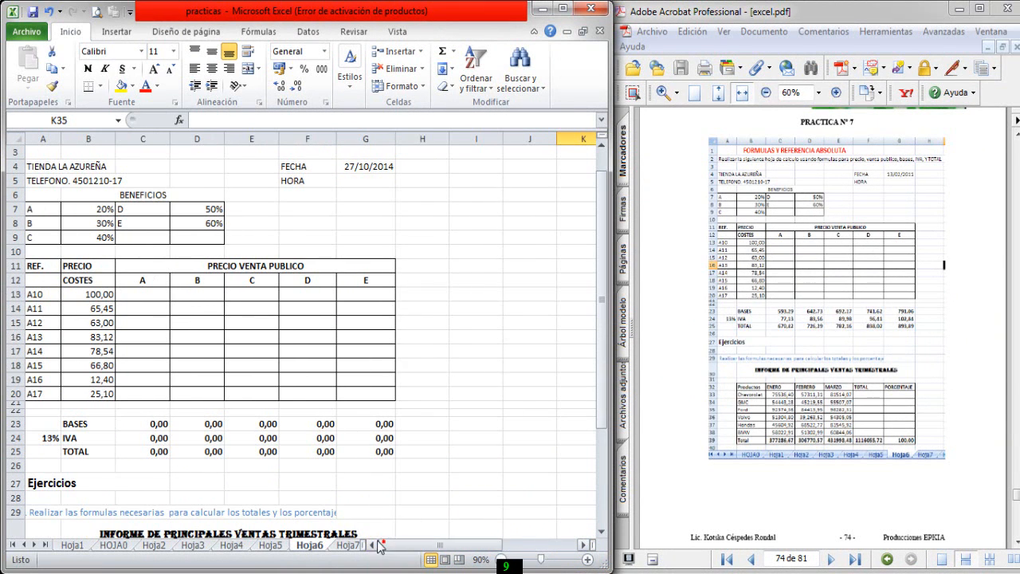
pyautogui.scroll(1, 478, 442)
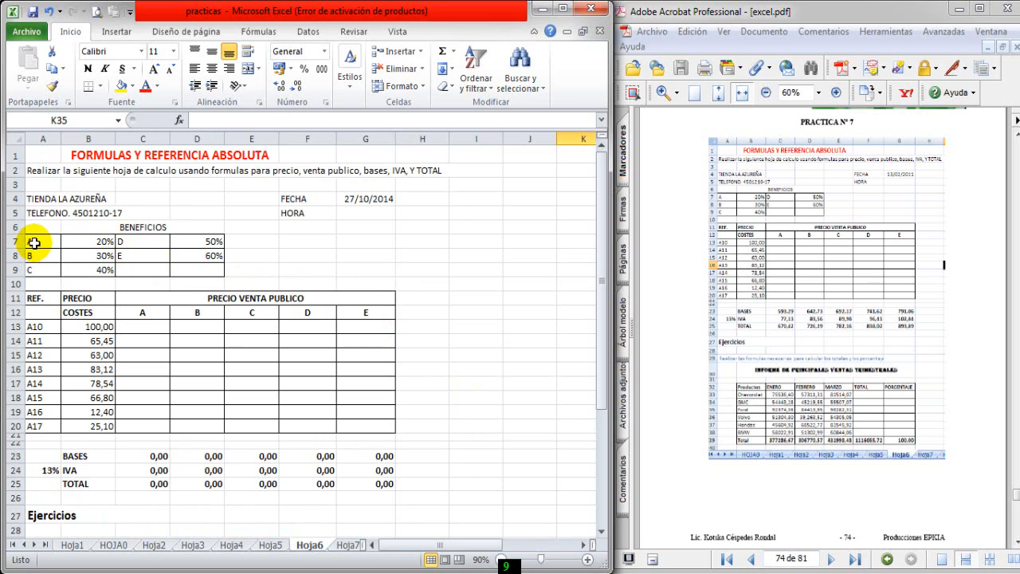
pyautogui.click(88, 241)
pyautogui.click(45, 255)
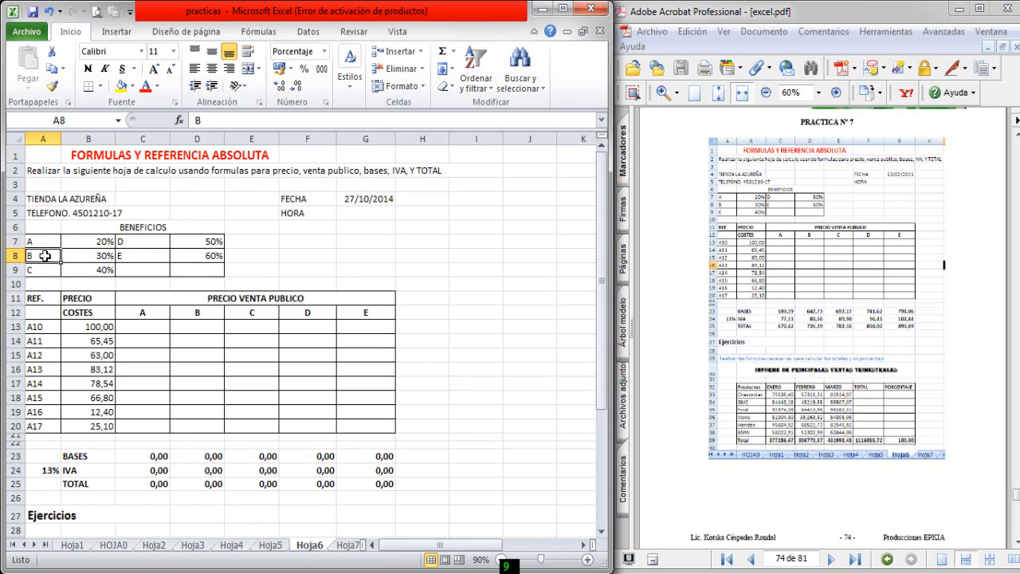
pyautogui.click(89, 256)
pyautogui.click(48, 270)
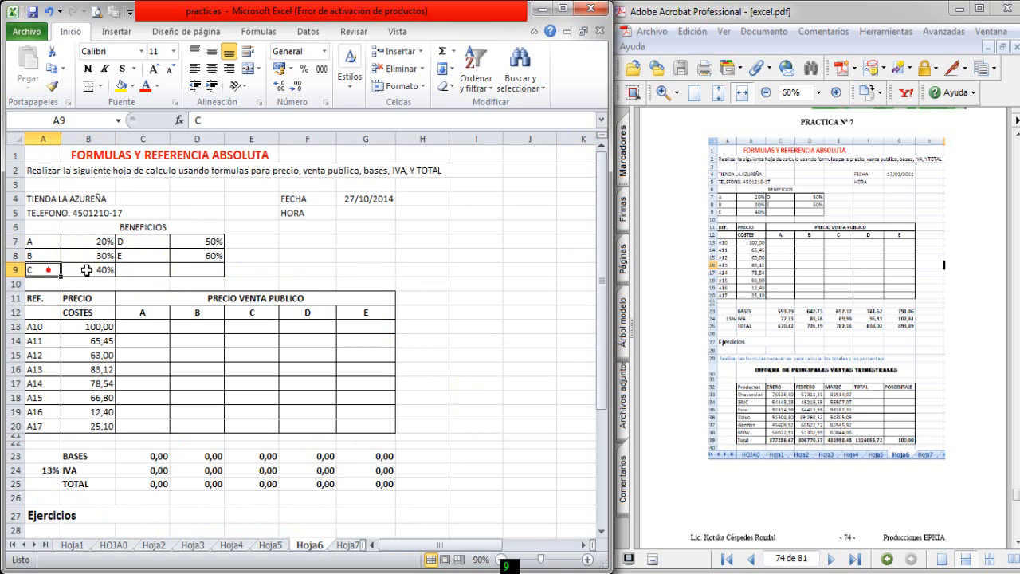
pyautogui.click(87, 270)
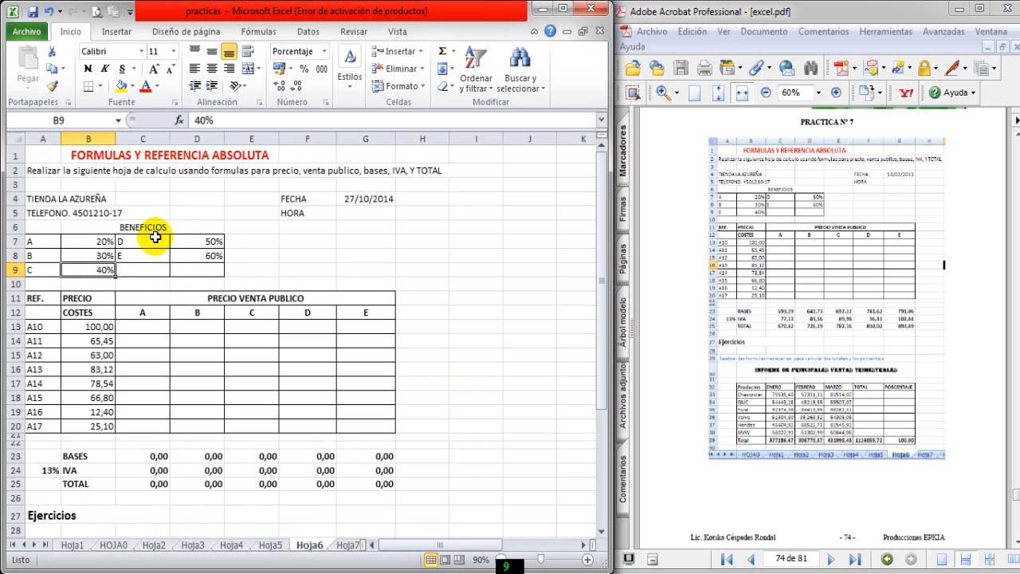
pyautogui.click(155, 238)
pyautogui.click(204, 244)
pyautogui.click(140, 255)
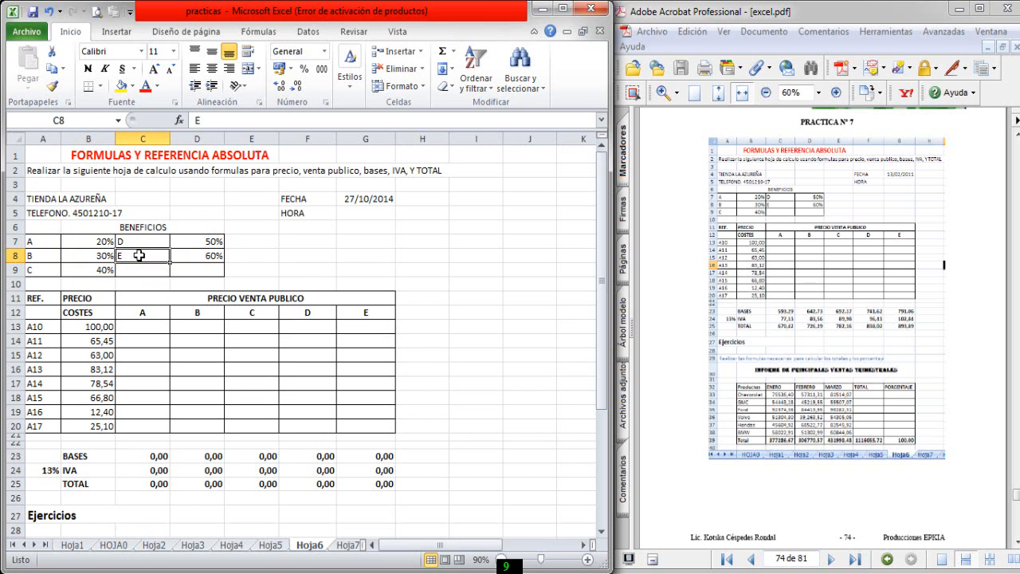
pyautogui.click(213, 260)
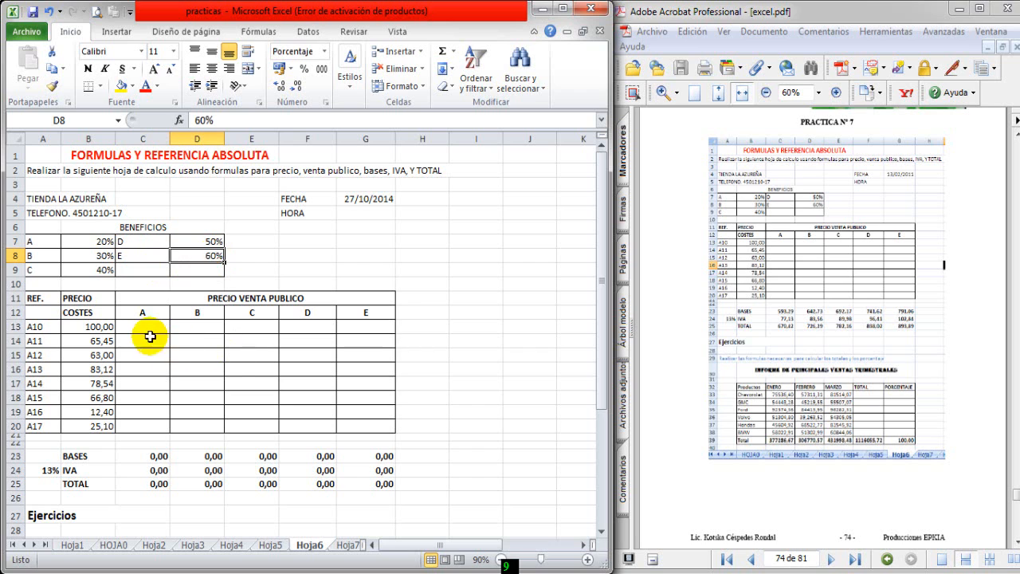
# Enter the formula =B13*$B$7 in C13, multiplying the A10 cost by an absolute reference to category A's percentage.
pyautogui.click(145, 329)
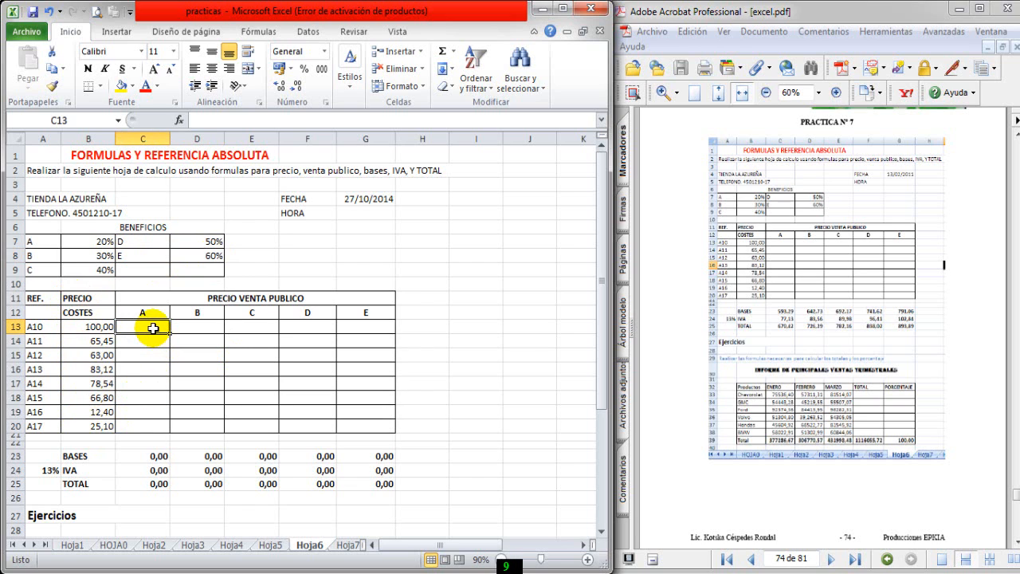
pyautogui.write('=')
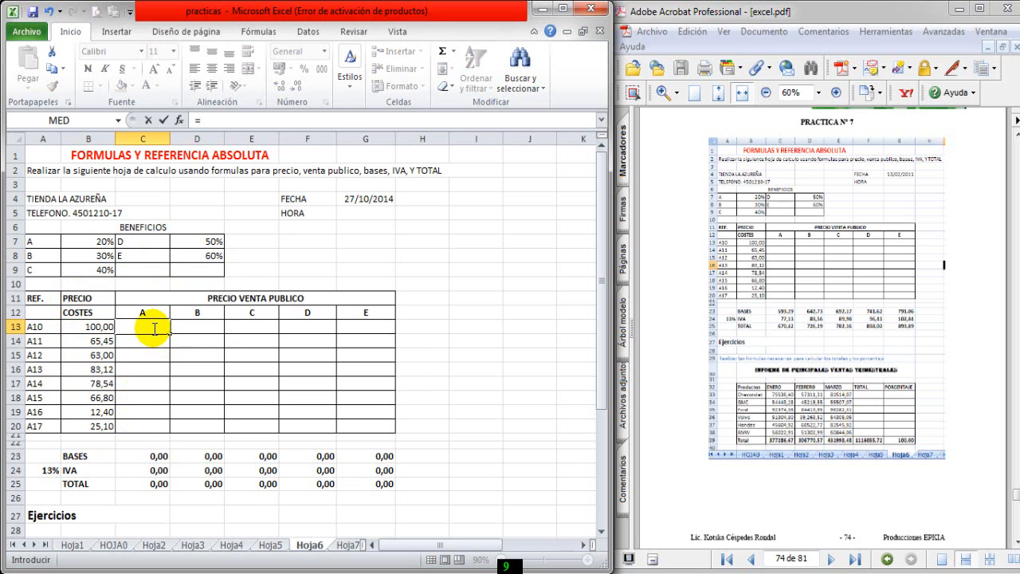
pyautogui.click(103, 324)
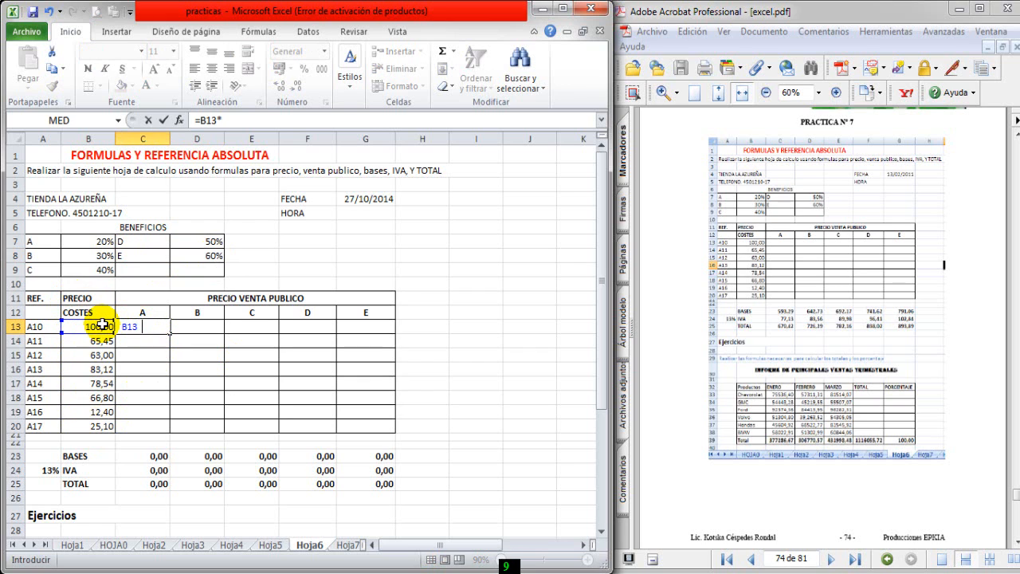
pyautogui.click(89, 241)
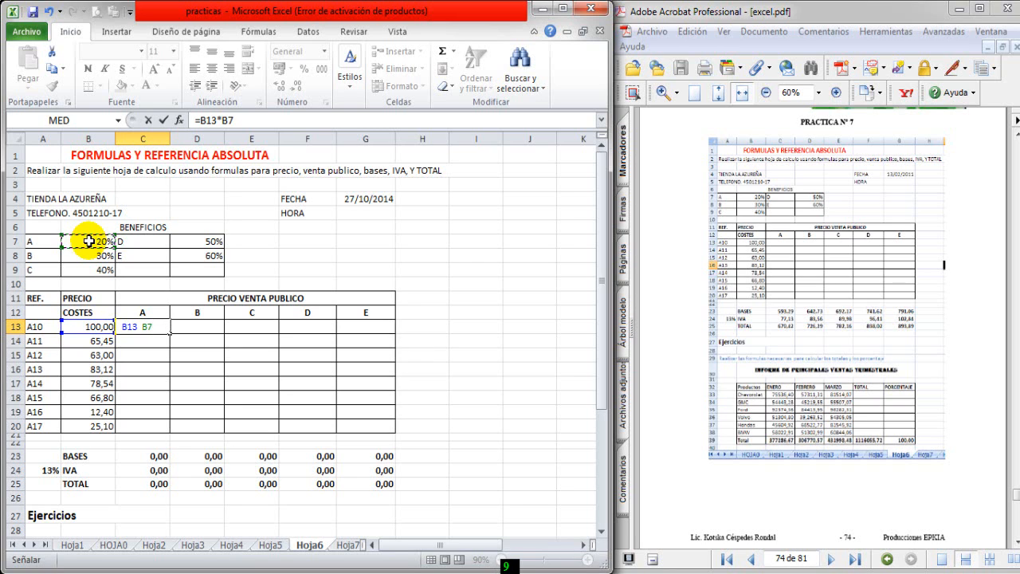
pyautogui.press('F4')
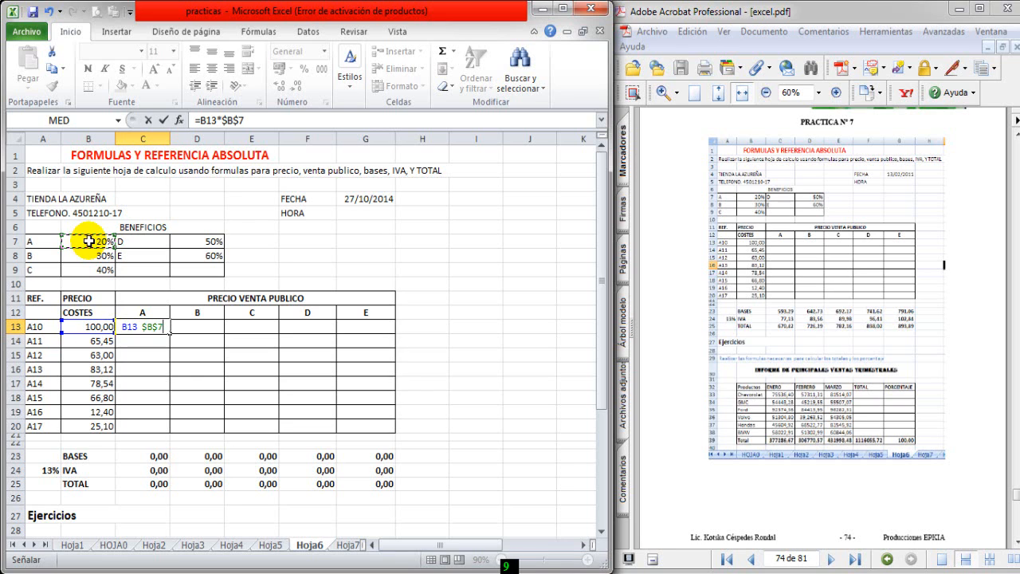
pyautogui.press('Return')
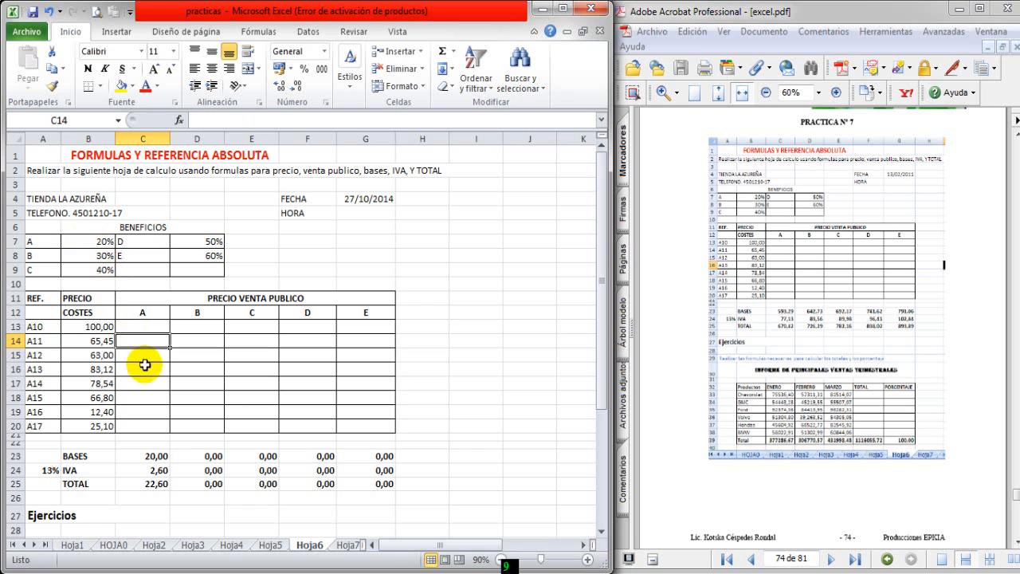
# Change the font color of the PRECIO VENTA PUBLICO cells C13:G20 to black.
pyautogui.moveTo(144, 327); pyautogui.dragTo(365, 431)
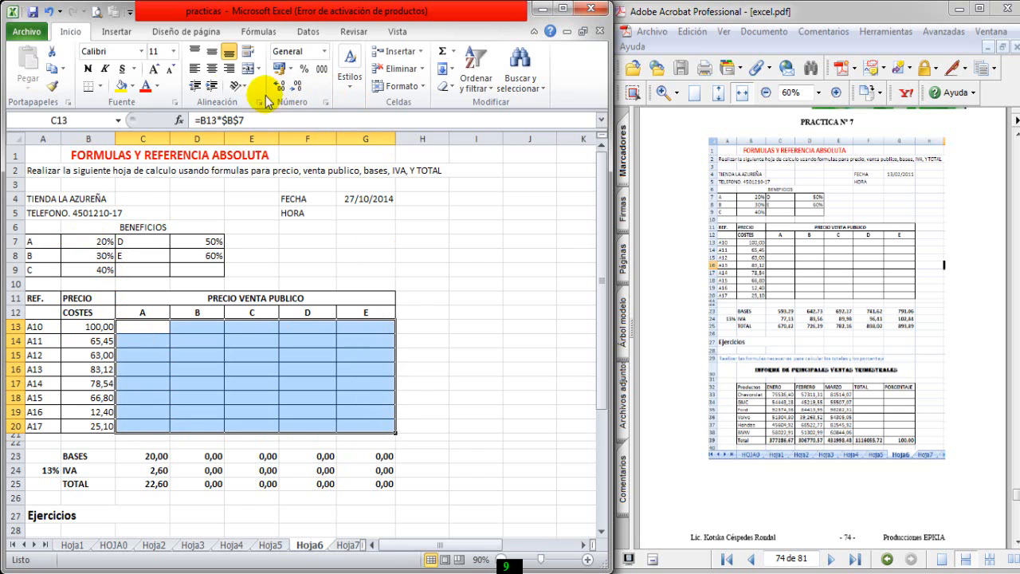
pyautogui.click(158, 85)
pyautogui.click(162, 108)
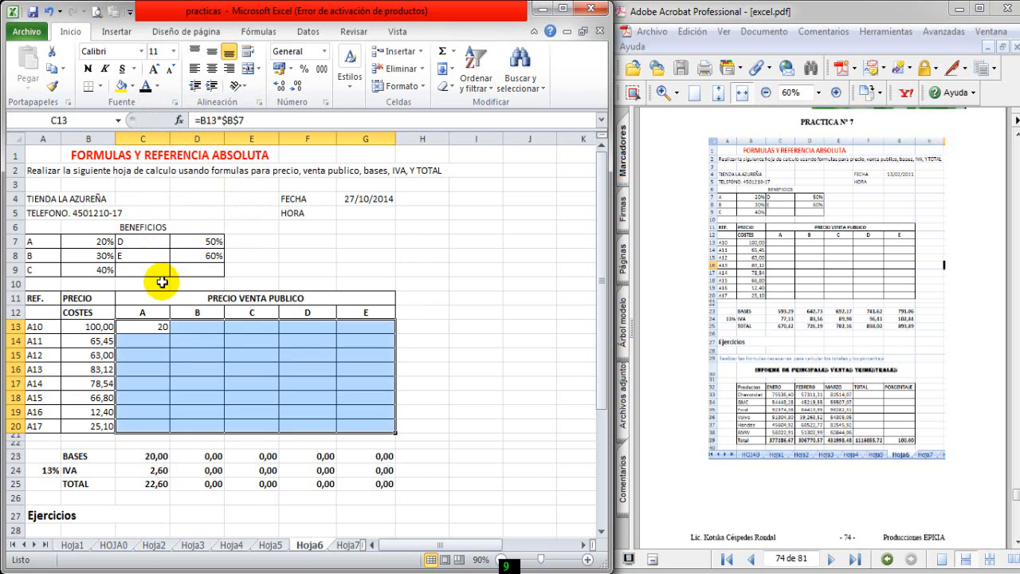
# Fill the C13 formula down to C20 and format the results with two decimal places.
pyautogui.click(153, 329)
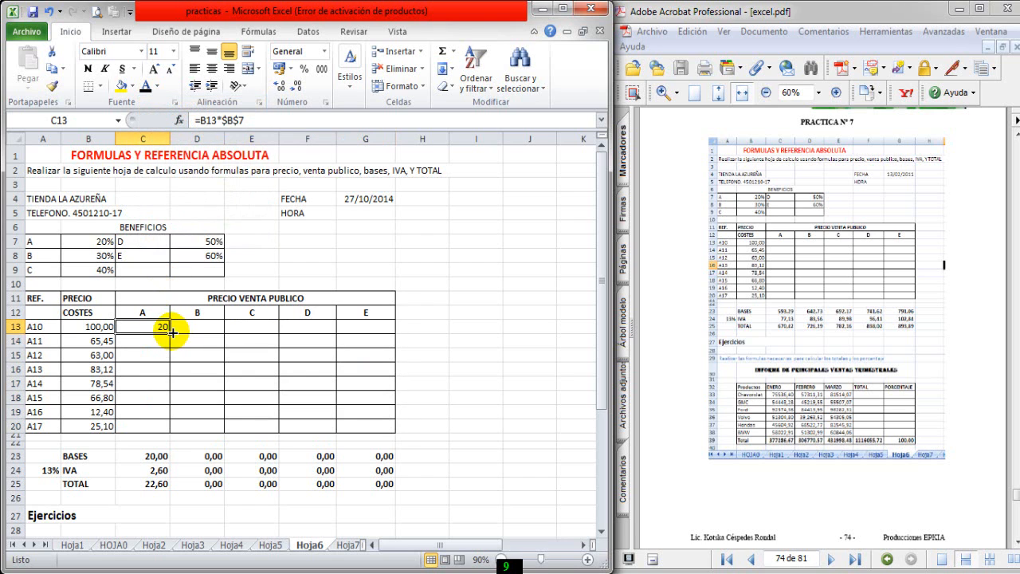
pyautogui.moveTo(170, 333); pyautogui.dragTo(170, 431)
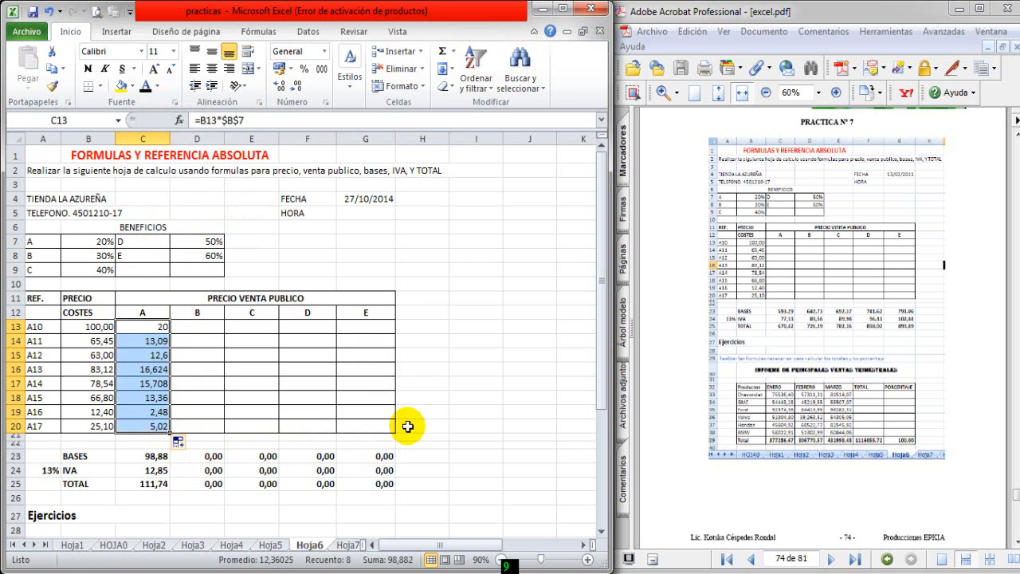
pyautogui.click(284, 88)
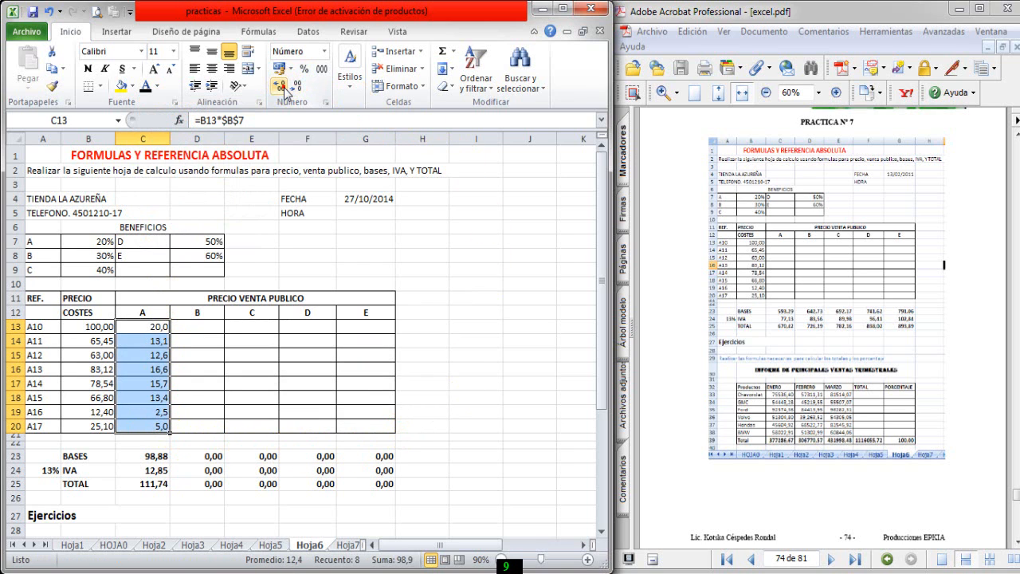
pyautogui.click(285, 87)
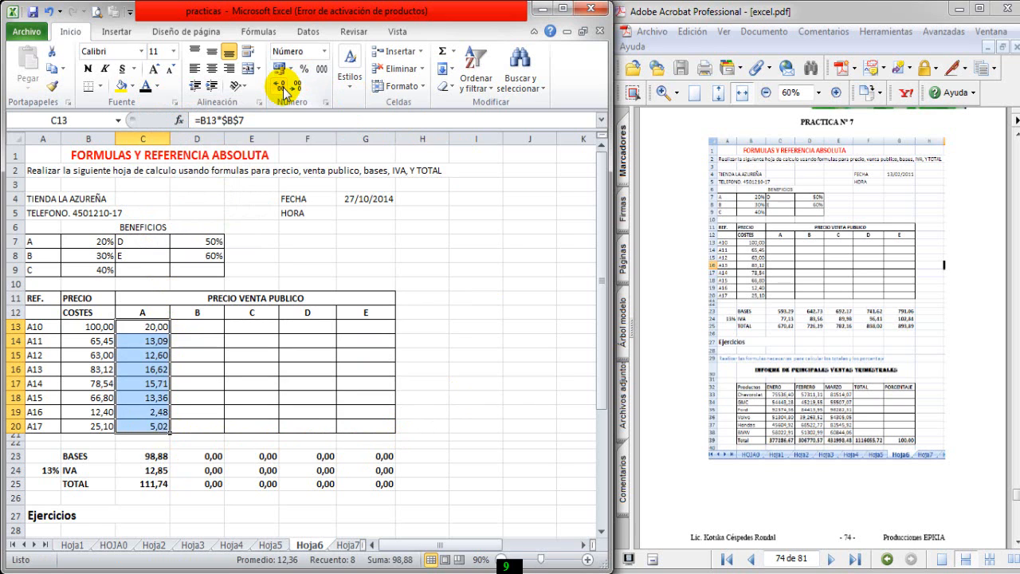
# Change the C13 formula to =B13+B13*$B$7 so it includes the cost, and fill it down to C20.
pyautogui.click(147, 327)
pyautogui.click(148, 326)
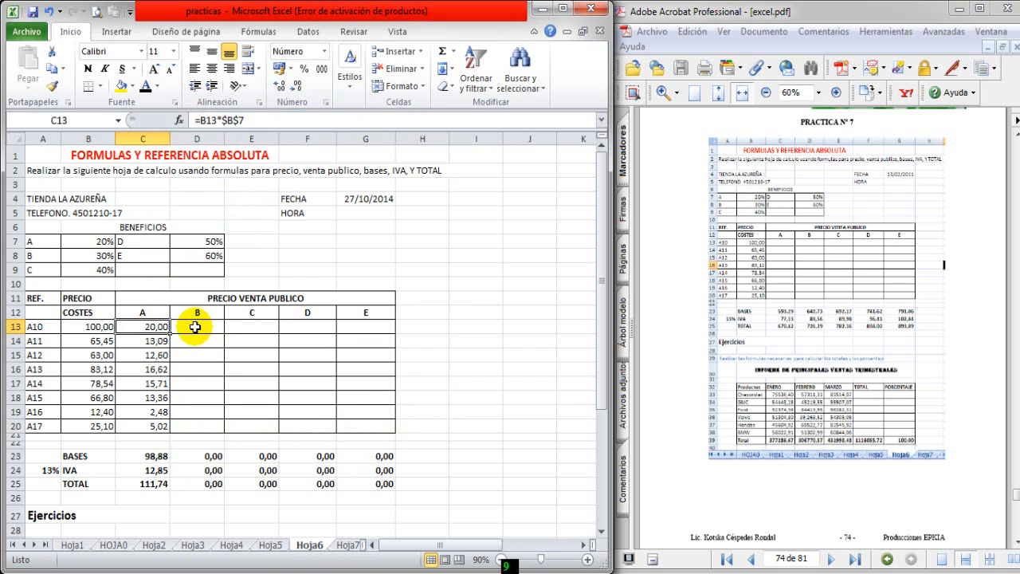
pyautogui.click(145, 457)
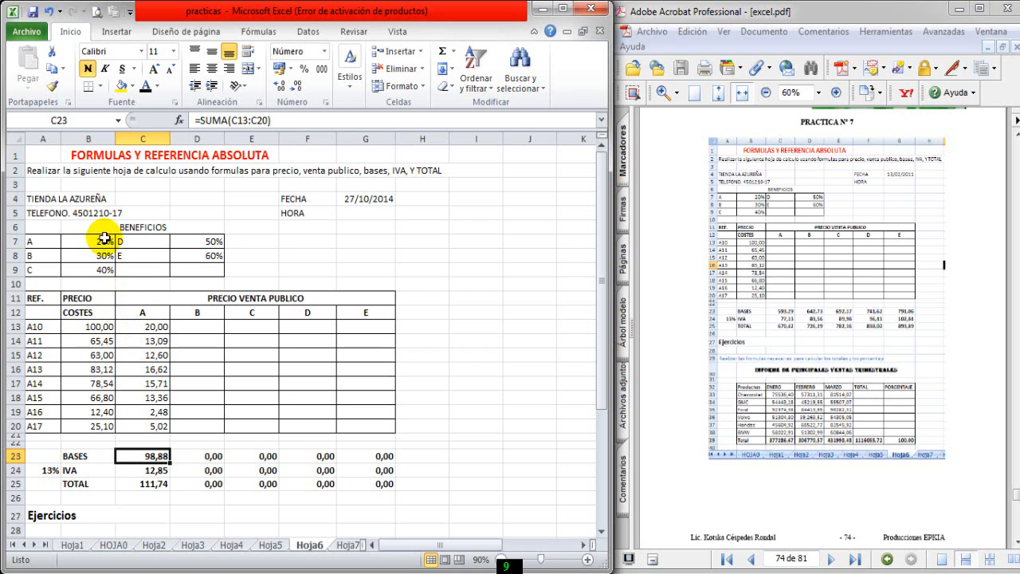
pyautogui.click(144, 326)
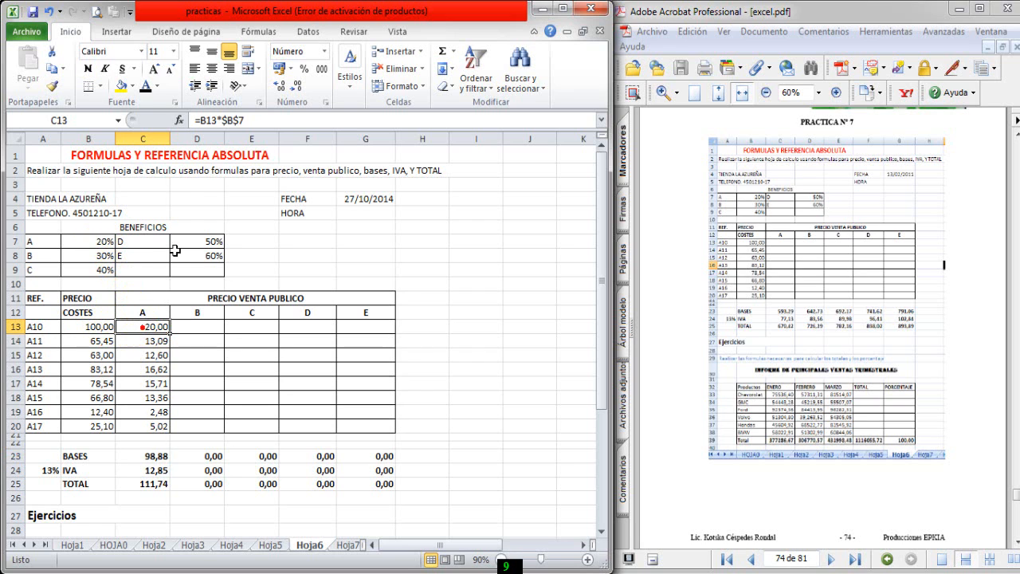
pyautogui.click(208, 128)
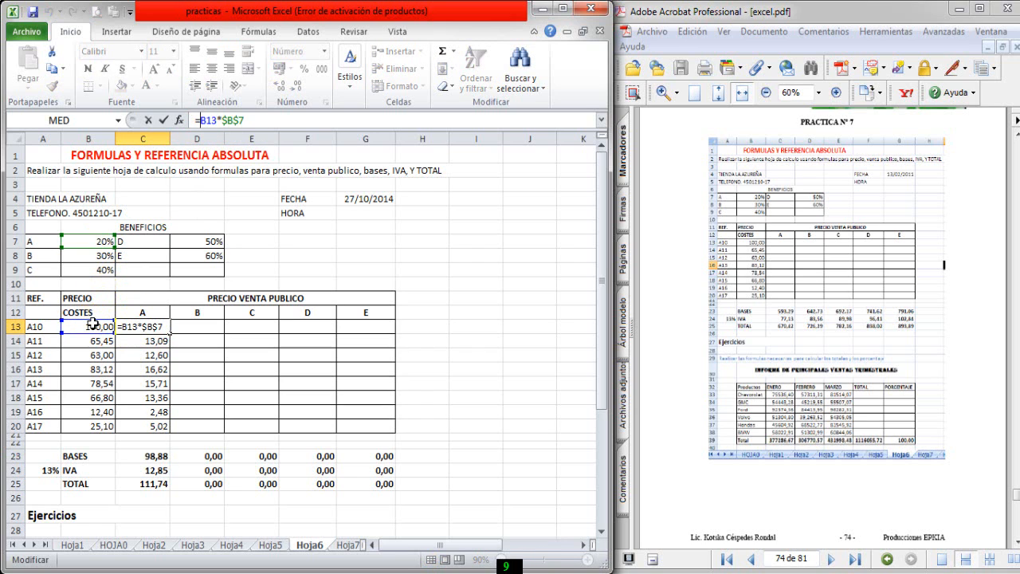
pyautogui.click(94, 326)
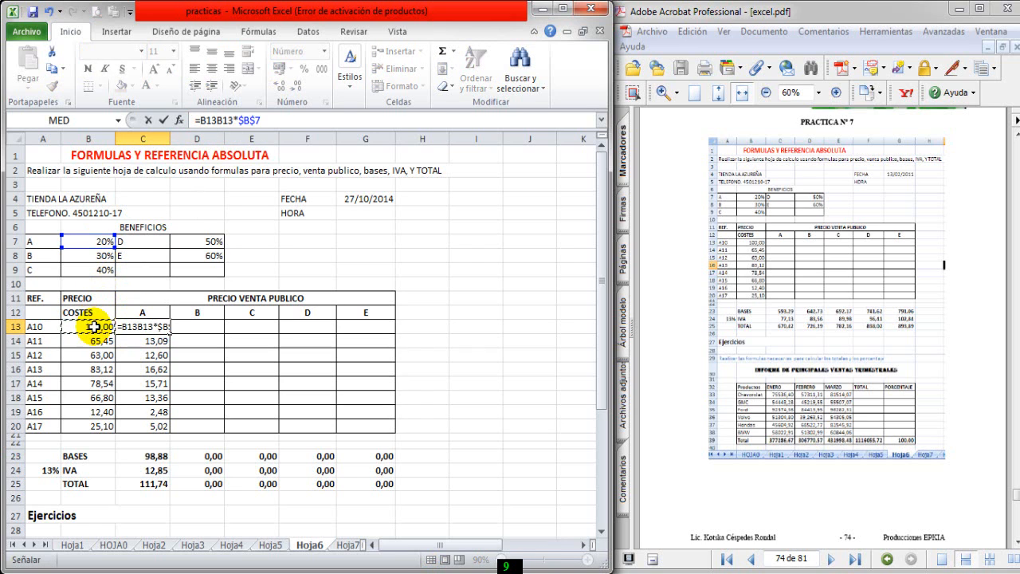
pyautogui.write('+')
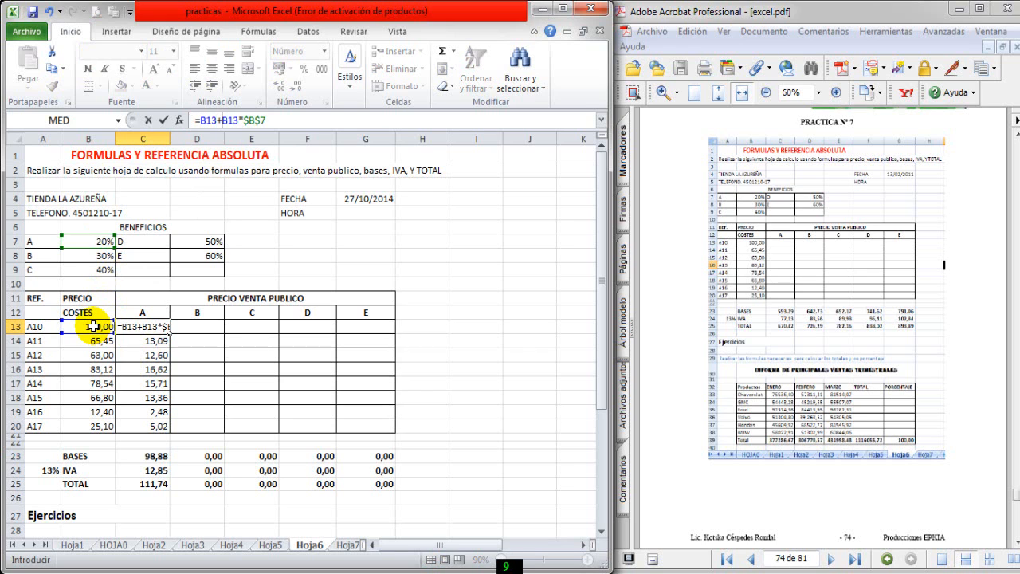
pyautogui.press('Return')
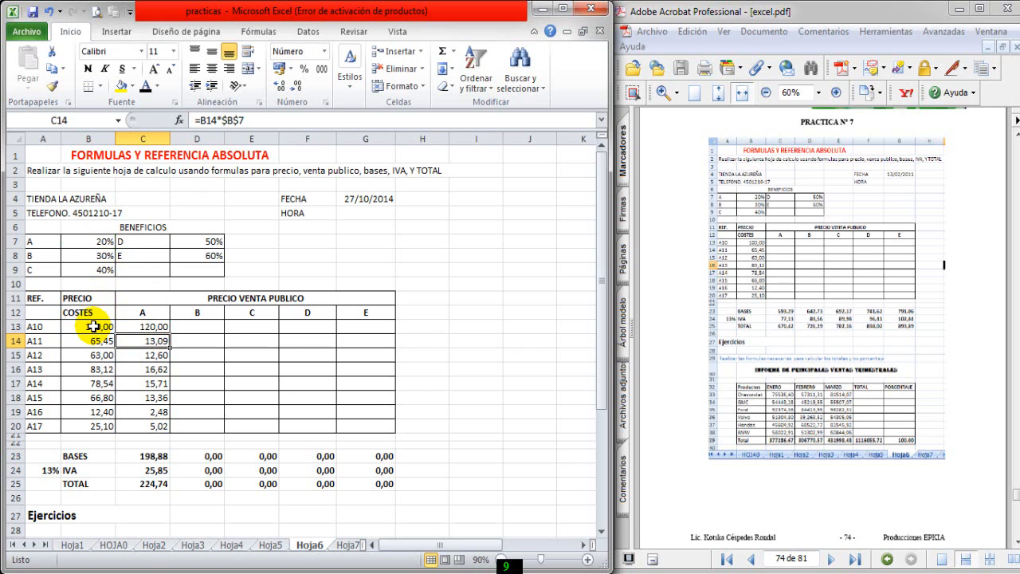
pyautogui.click(154, 327)
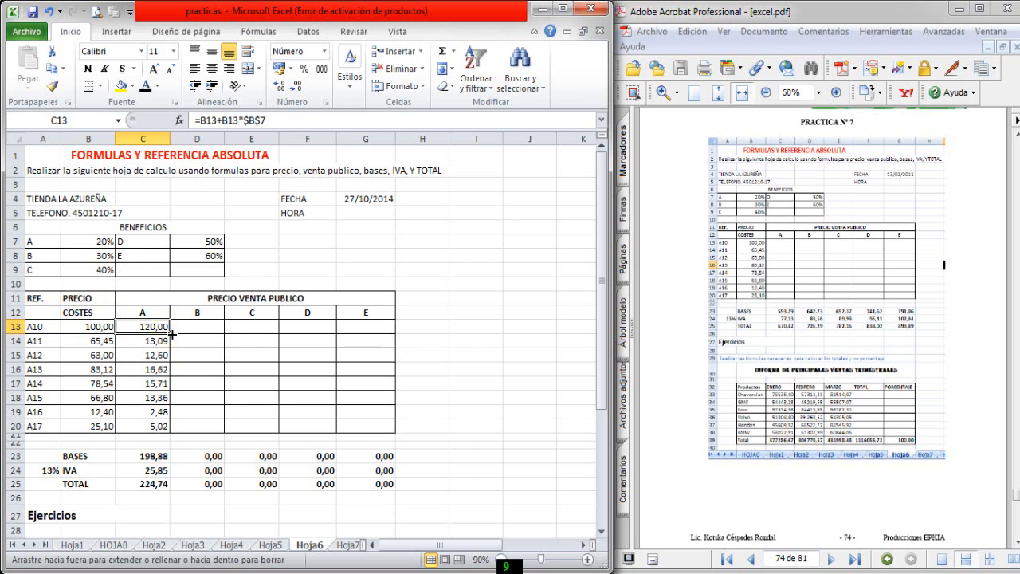
pyautogui.moveTo(170, 333); pyautogui.dragTo(164, 422)
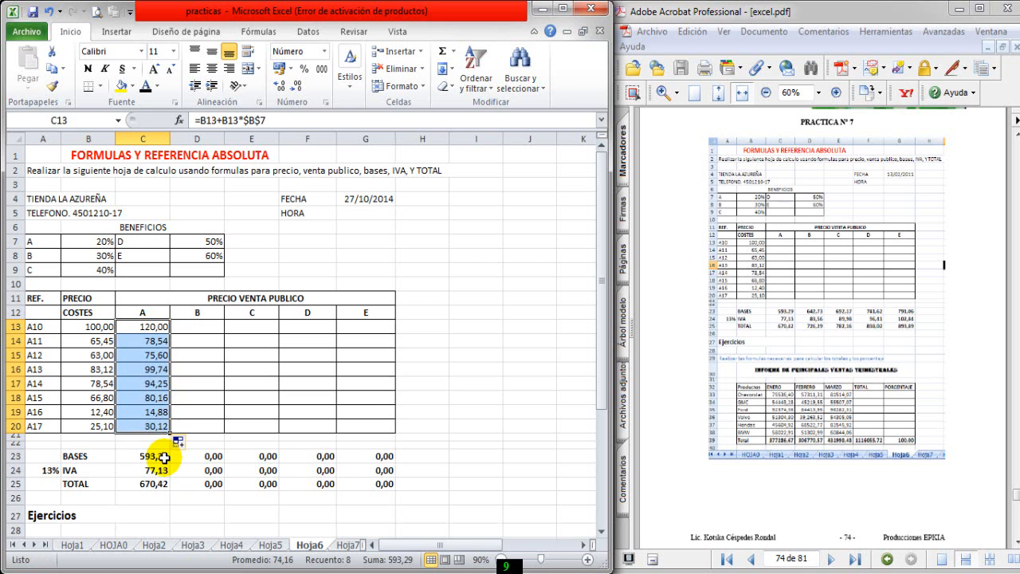
# Switch to Adobe Acrobat, enlarge the practice page to 125%, and check its BASES, IVA and TOTAL values against column A.
pyautogui.click(767, 354)
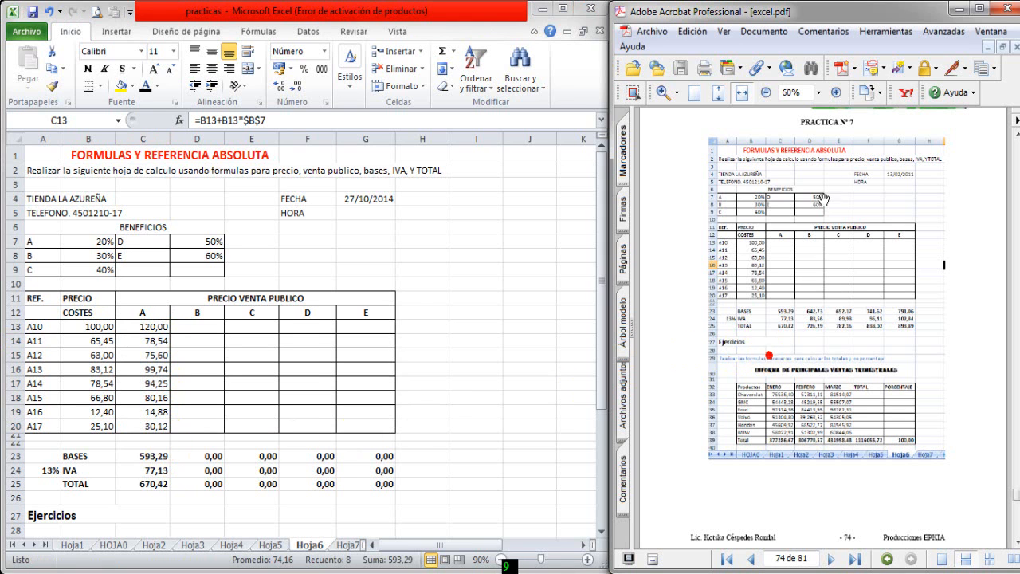
pyautogui.click(837, 93)
pyautogui.click(837, 93)
pyautogui.click(837, 93)
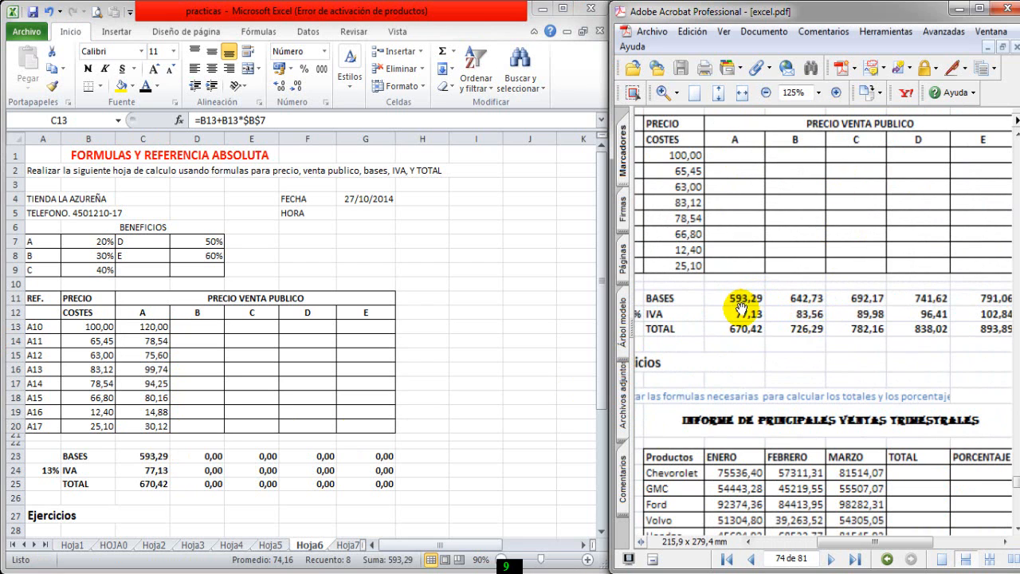
pyautogui.moveTo(850, 377); pyautogui.dragTo(861, 425)
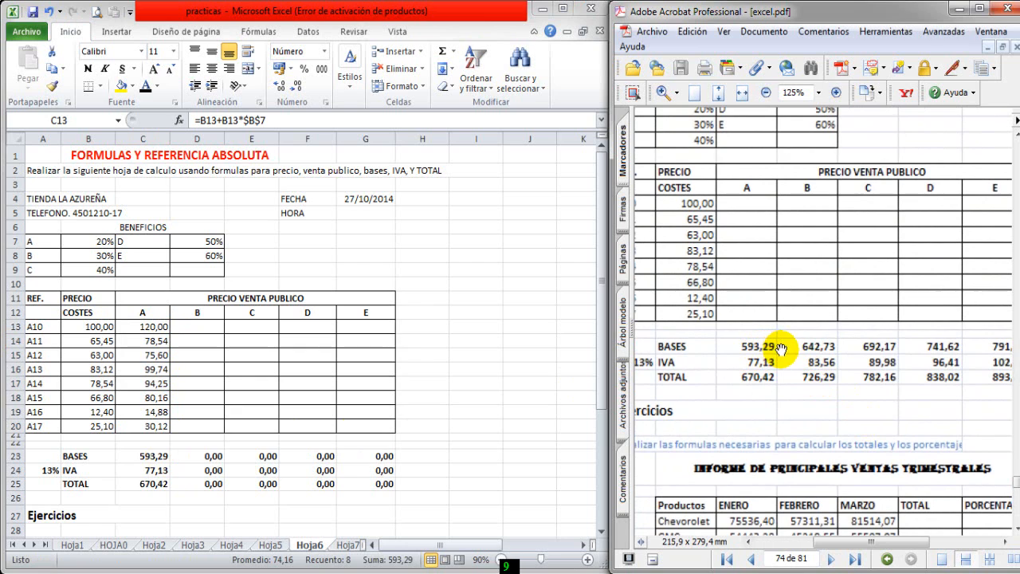
# Enter the category B price formula =B13+B13*$B$8 in D13, using the absolute reference to the benefit percentage.
pyautogui.click(104, 257)
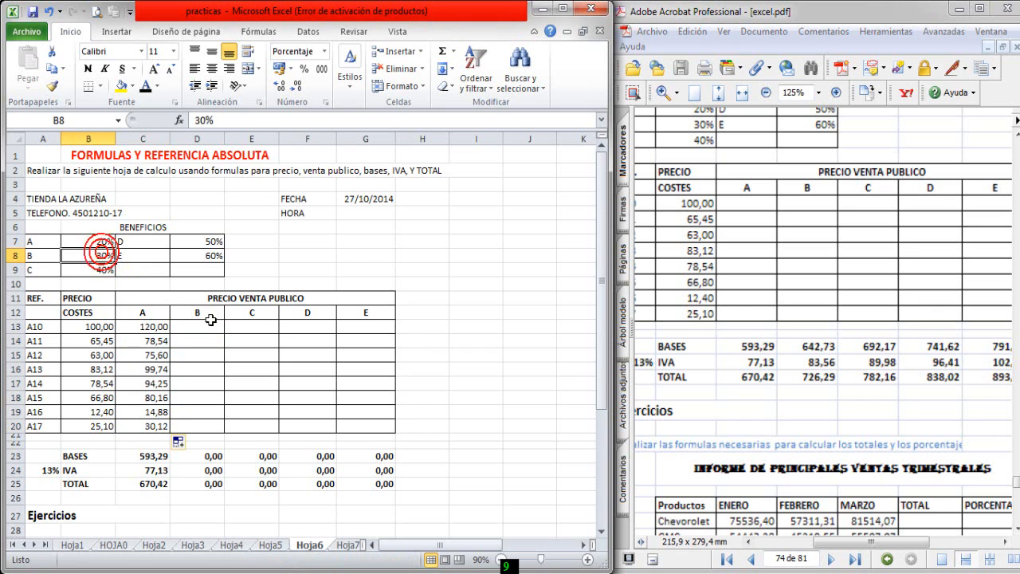
pyautogui.click(205, 329)
pyautogui.write('=')
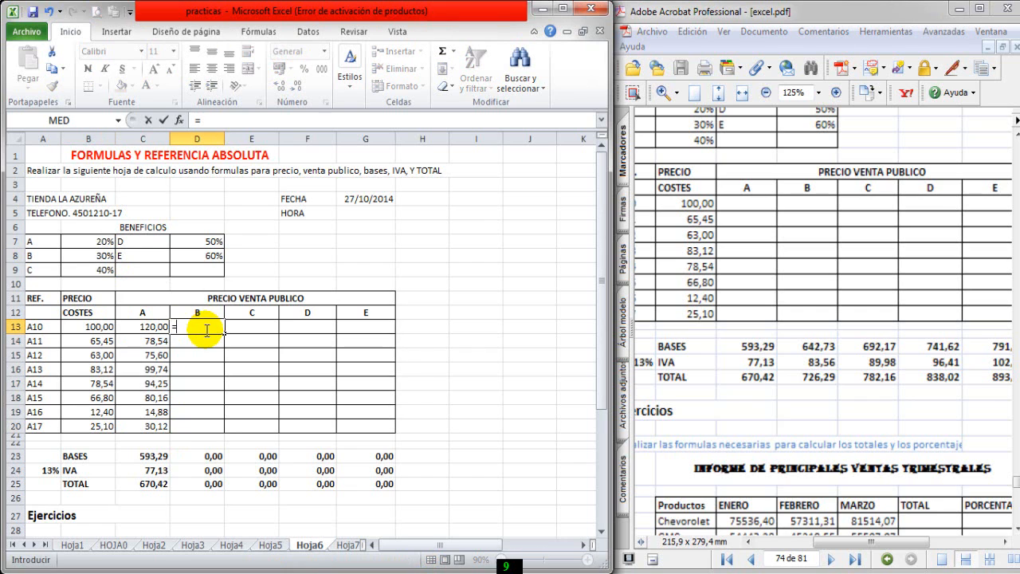
pyautogui.click(102, 327)
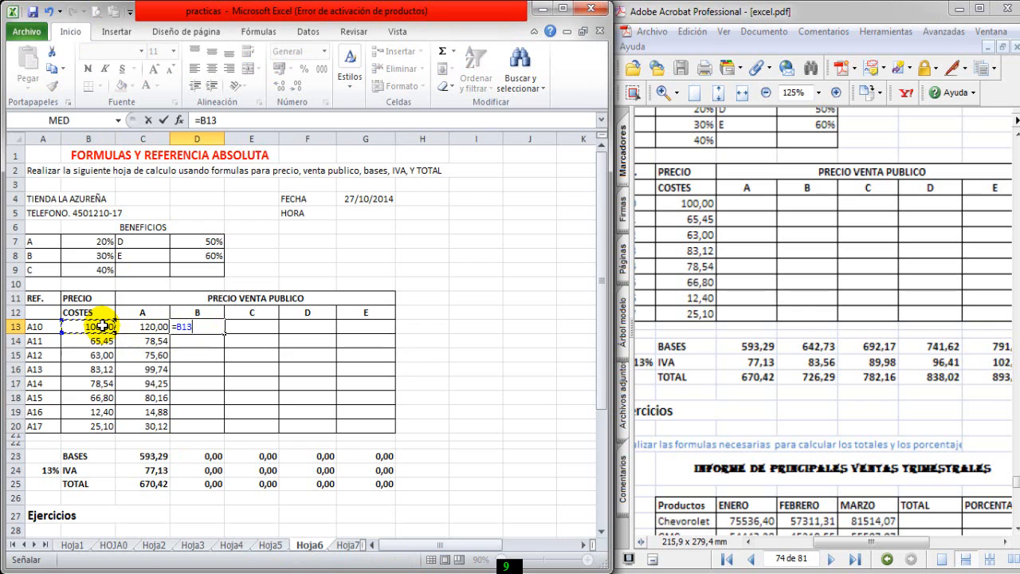
pyautogui.write('*')
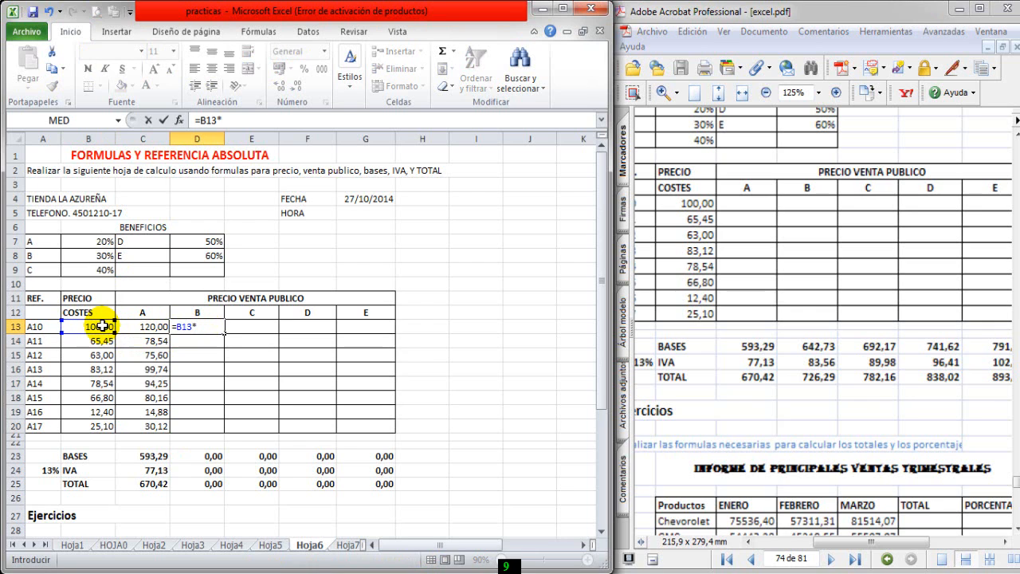
pyautogui.click(88, 256)
pyautogui.press('F4')
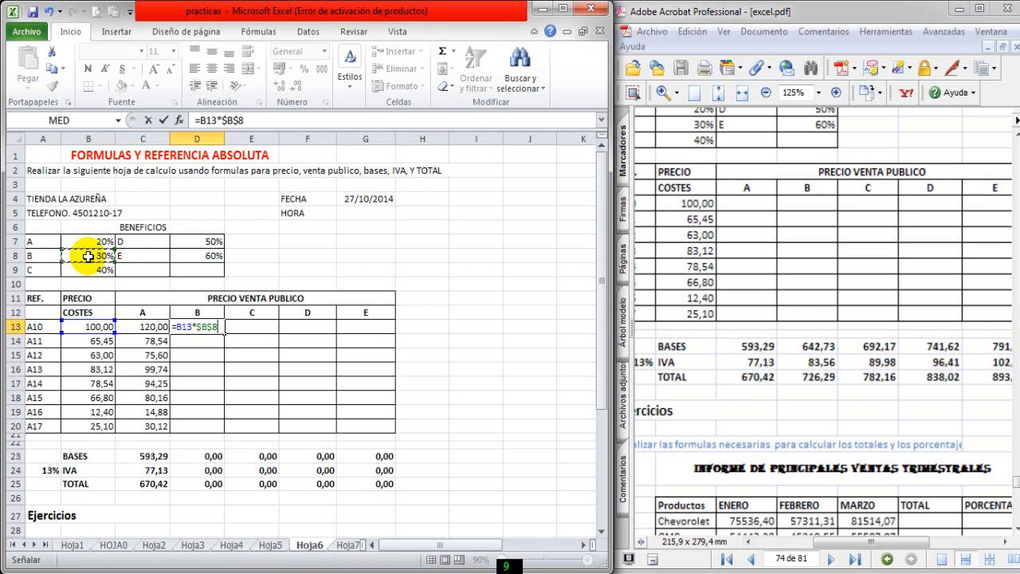
pyautogui.click(177, 330)
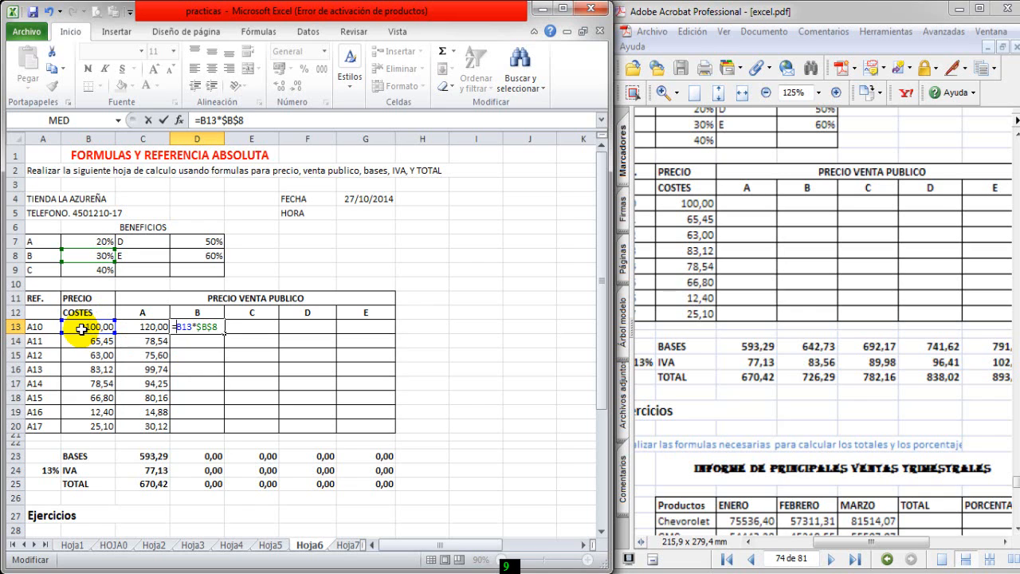
pyautogui.click(81, 327)
pyautogui.write('+')
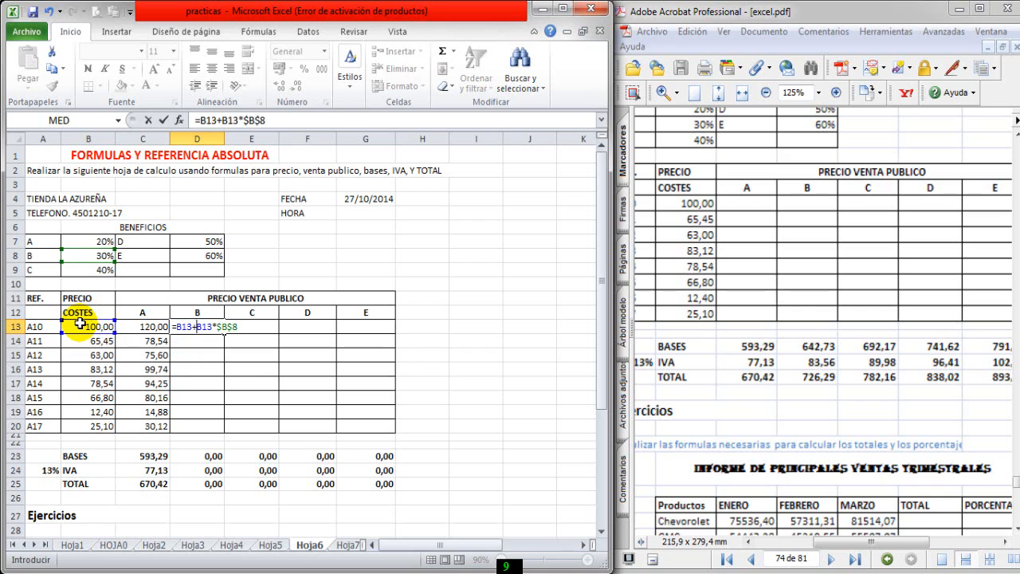
pyautogui.press('Return')
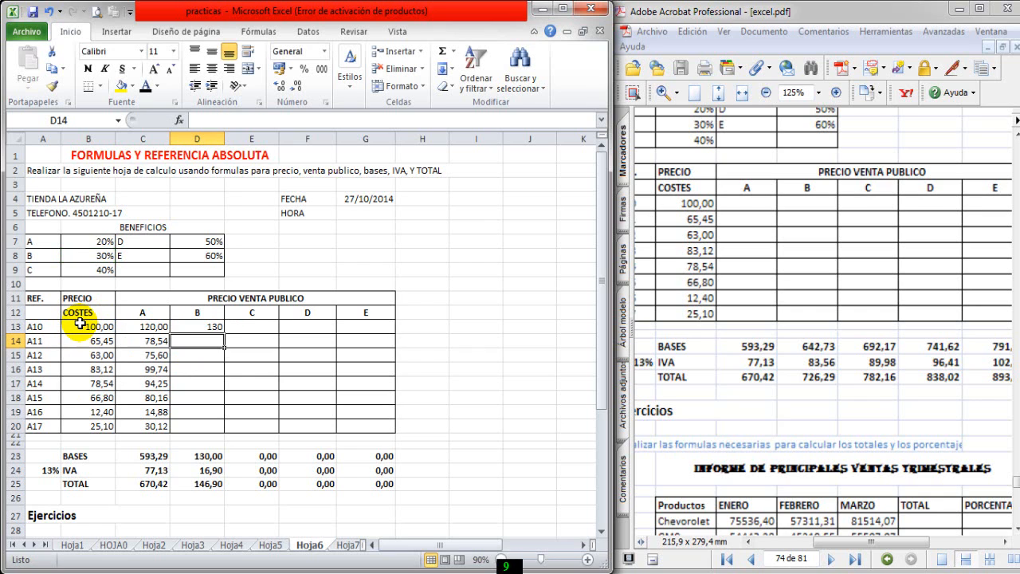
# Fill the D13 formula down to D20 and format the results with two decimal places.
pyautogui.click(212, 327)
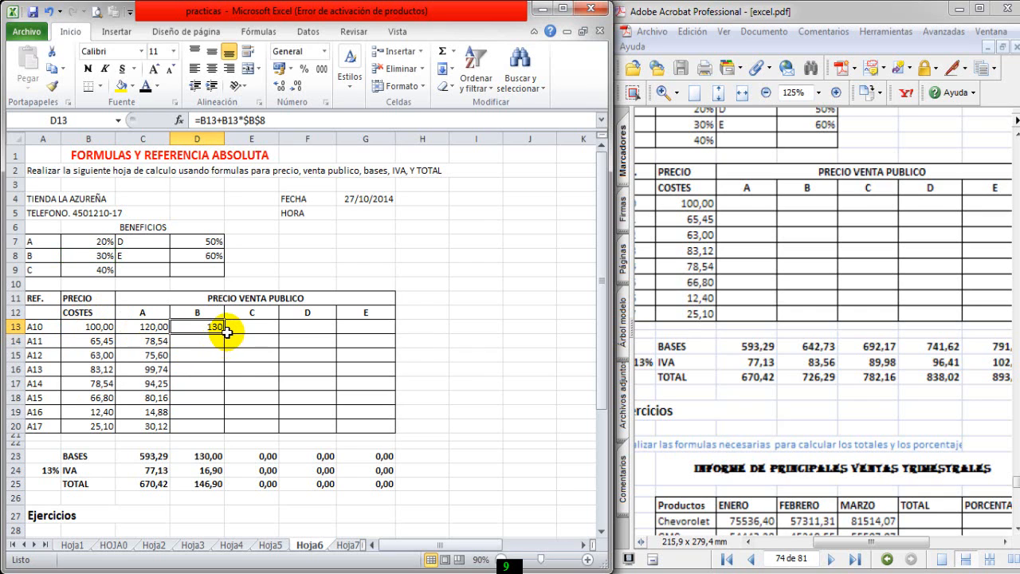
pyautogui.moveTo(226, 332); pyautogui.dragTo(224, 427)
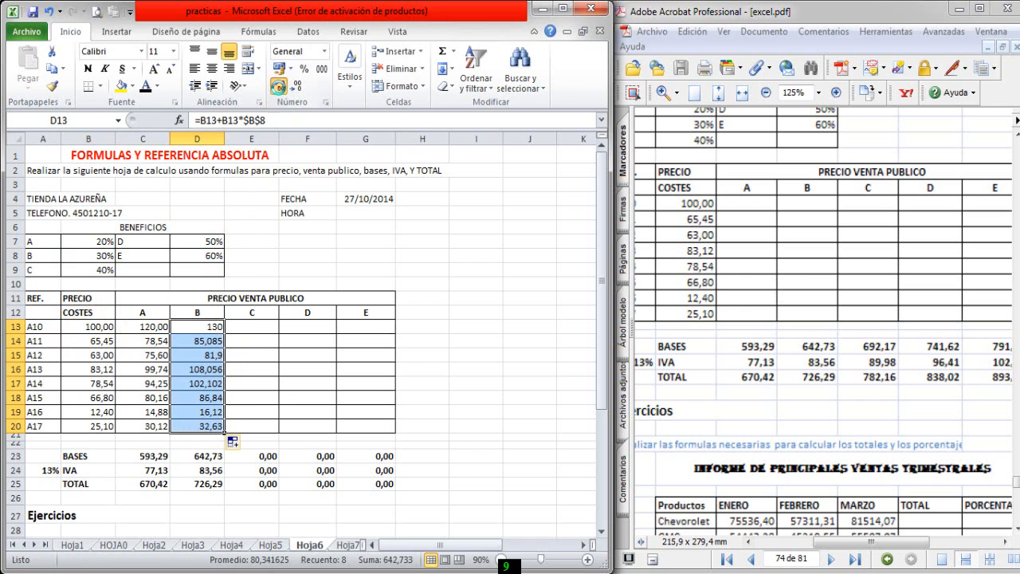
pyautogui.click(279, 88)
pyautogui.click(280, 89)
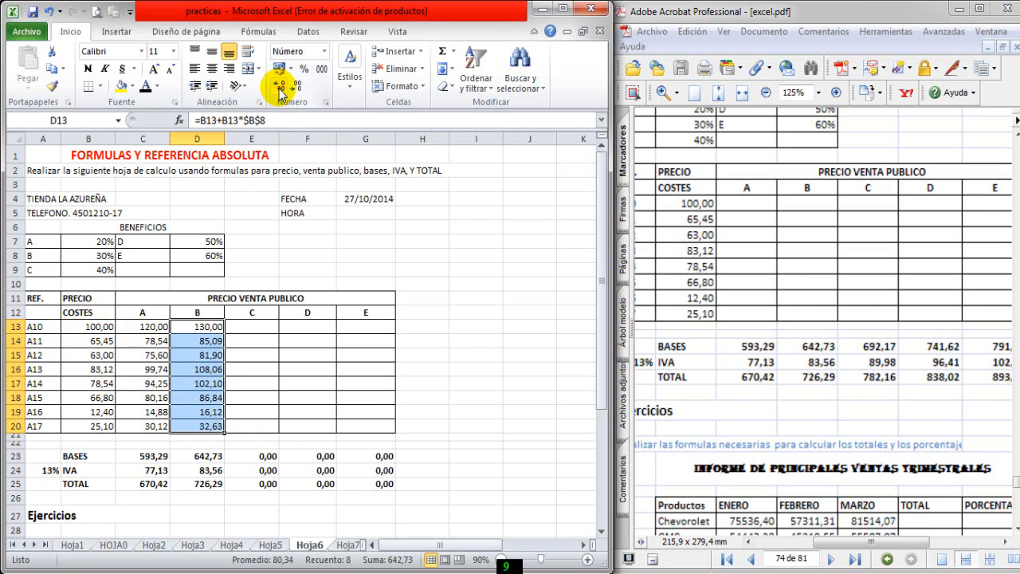
# Enter the category C price formula =B13+B13*$B$9 in E13 and fill it down to E20.
pyautogui.click(268, 327)
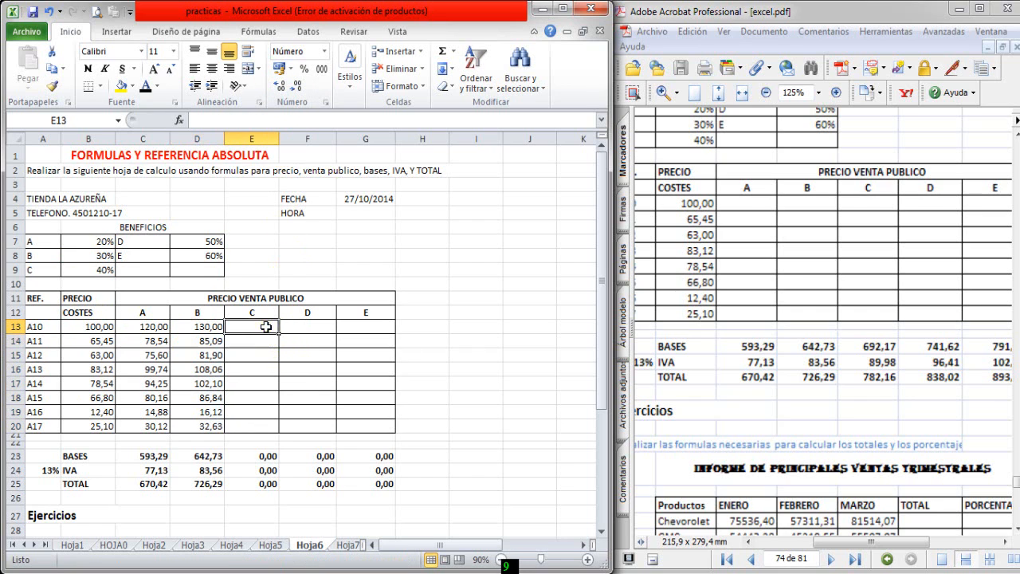
pyautogui.write('=')
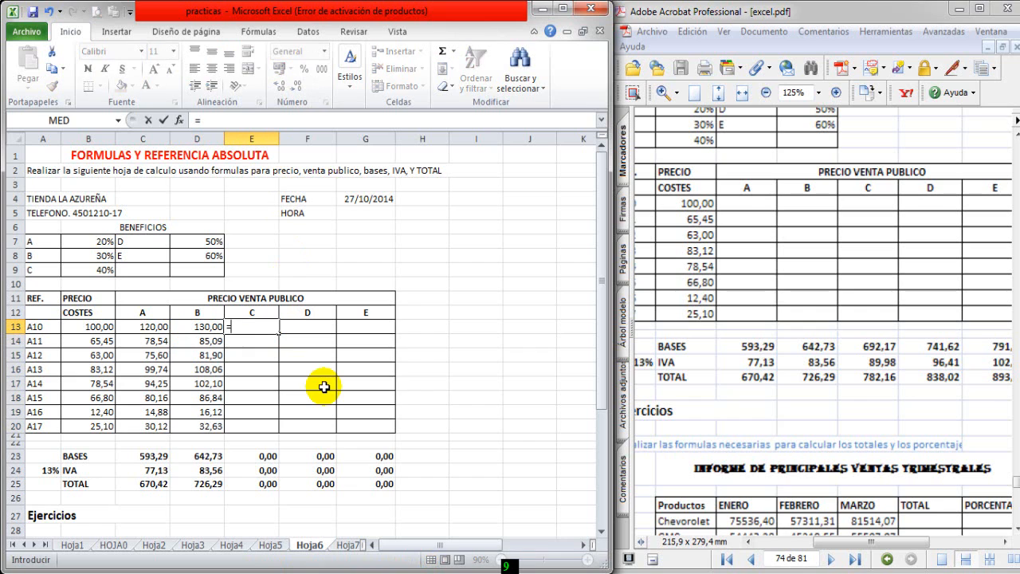
pyautogui.click(97, 326)
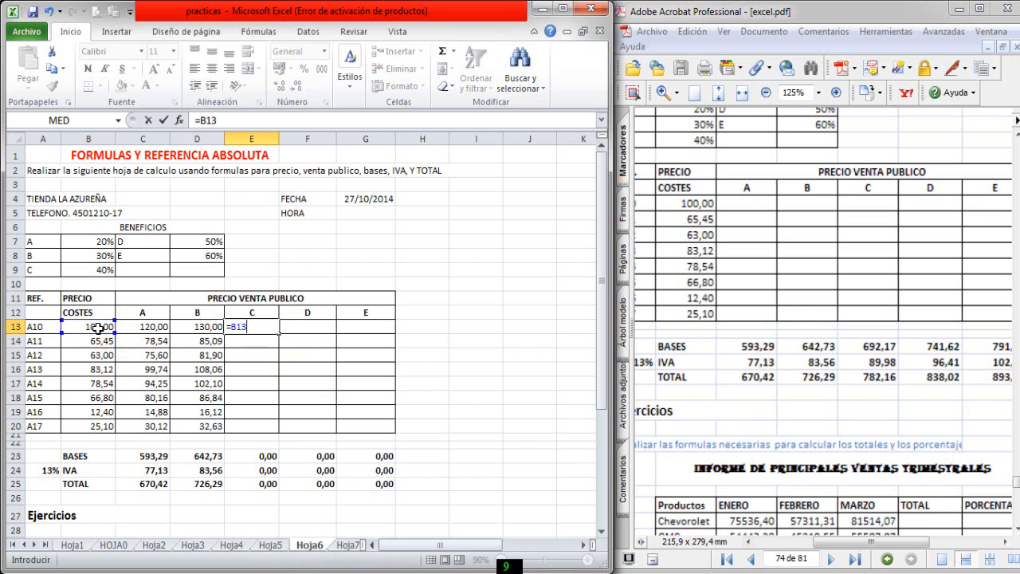
pyautogui.write('+')
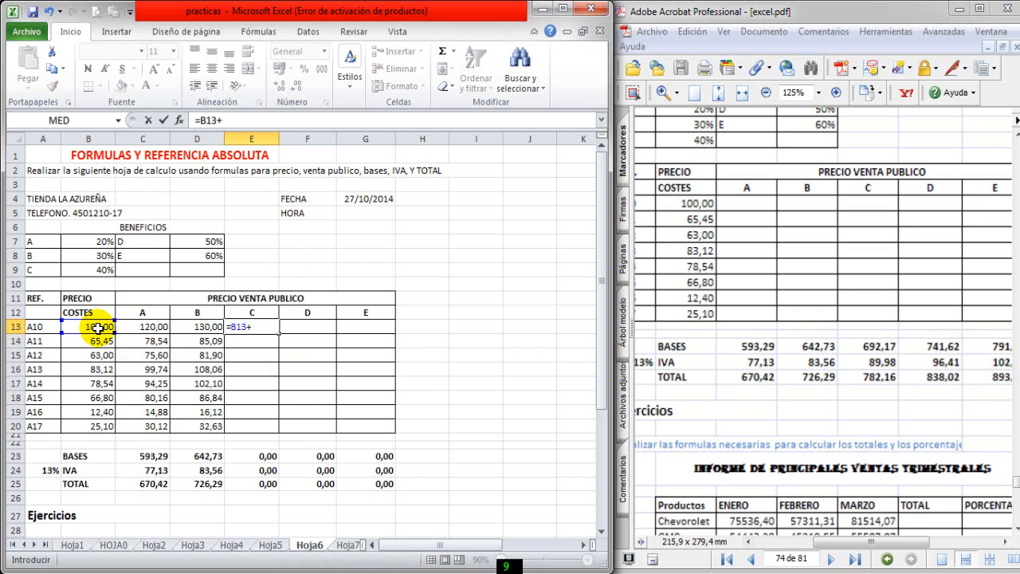
pyautogui.click(97, 326)
pyautogui.write('*')
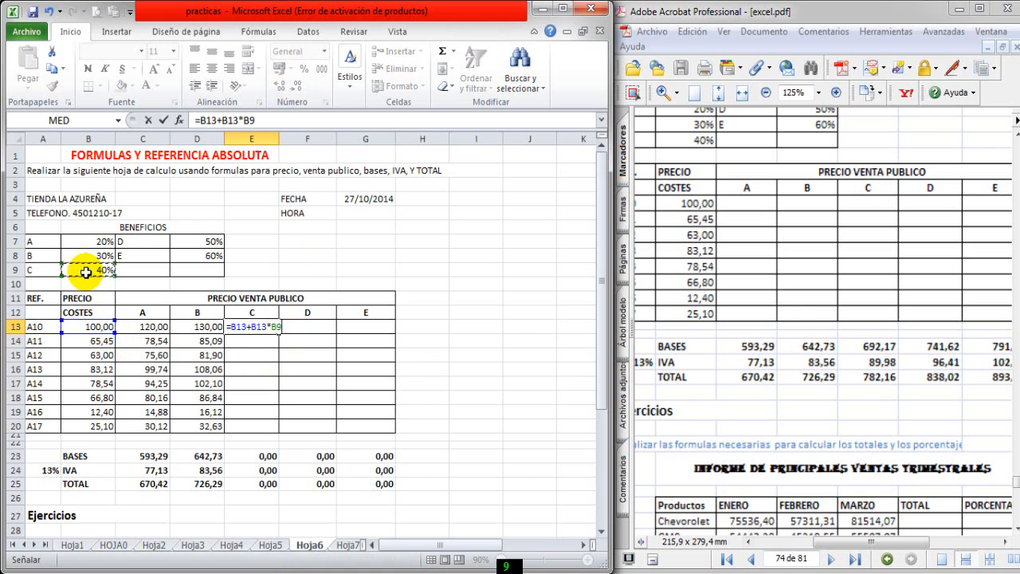
pyautogui.press('F4')
pyautogui.press('Return')
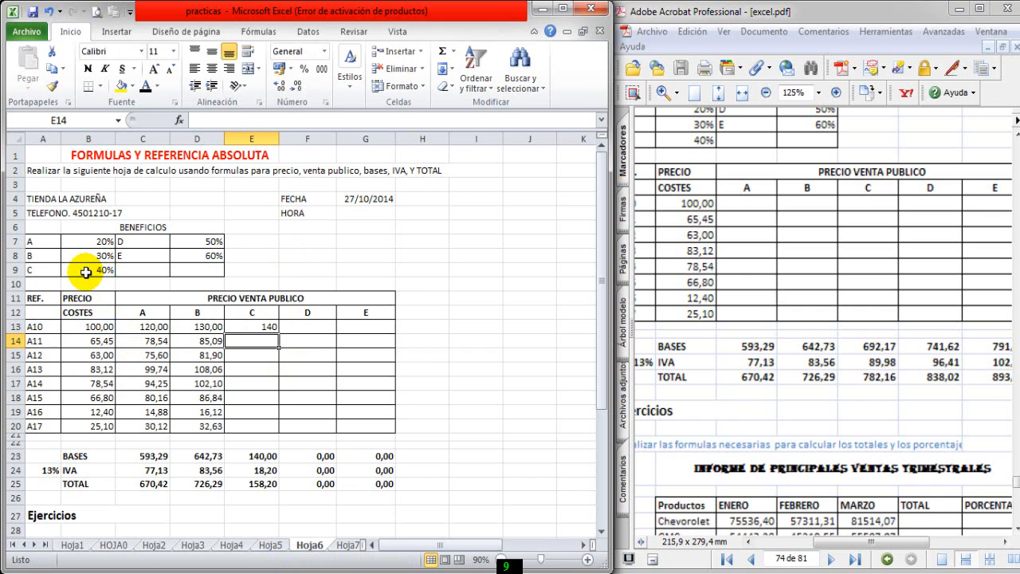
pyautogui.click(253, 325)
pyautogui.moveTo(279, 332); pyautogui.dragTo(275, 430)
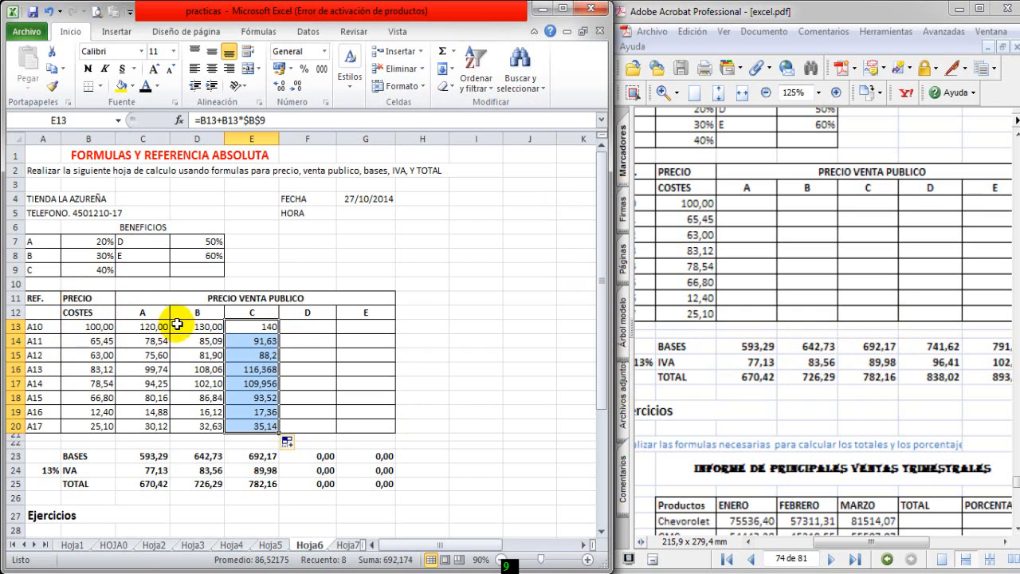
# Enter the category D price formula =B13+B13*$D$7 in F13, with an absolute reference to the benefit percentage.
pyautogui.click(305, 326)
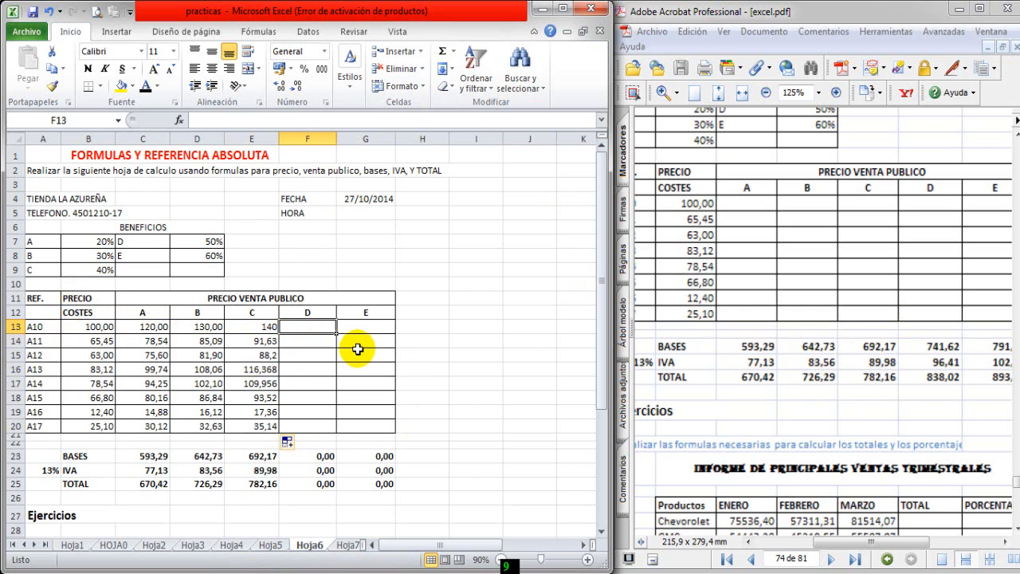
pyautogui.write('=')
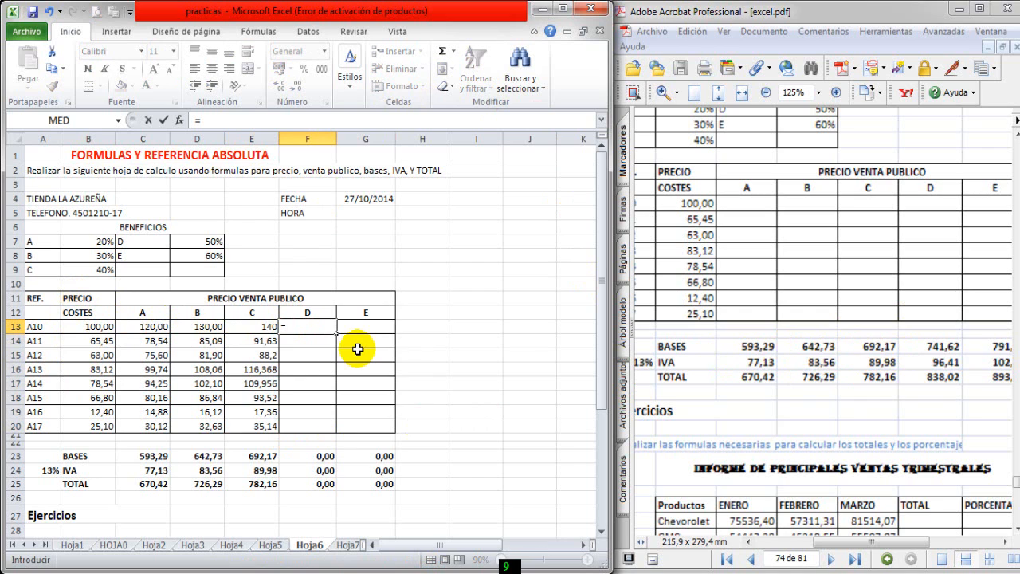
pyautogui.click(108, 326)
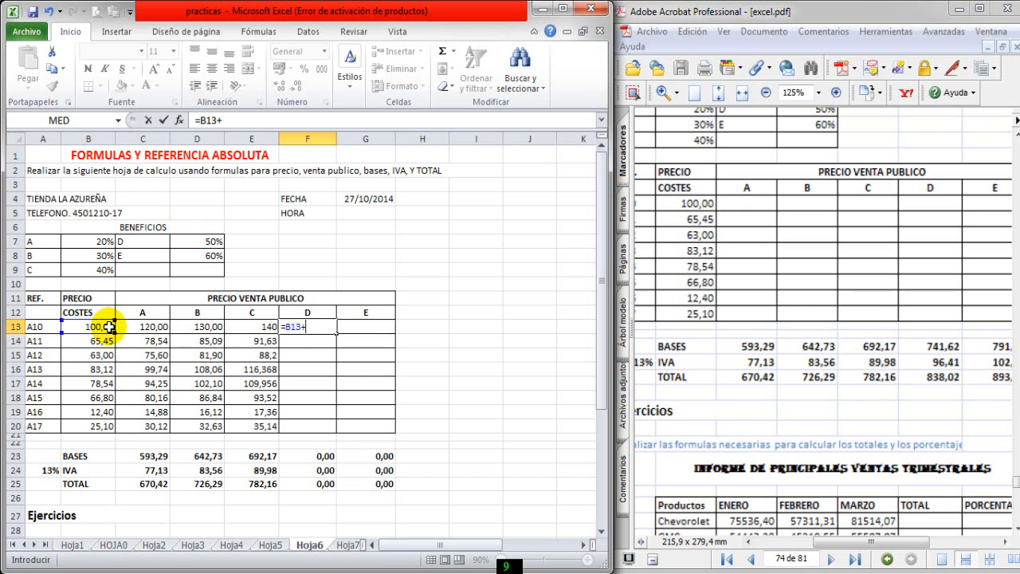
pyautogui.click(108, 327)
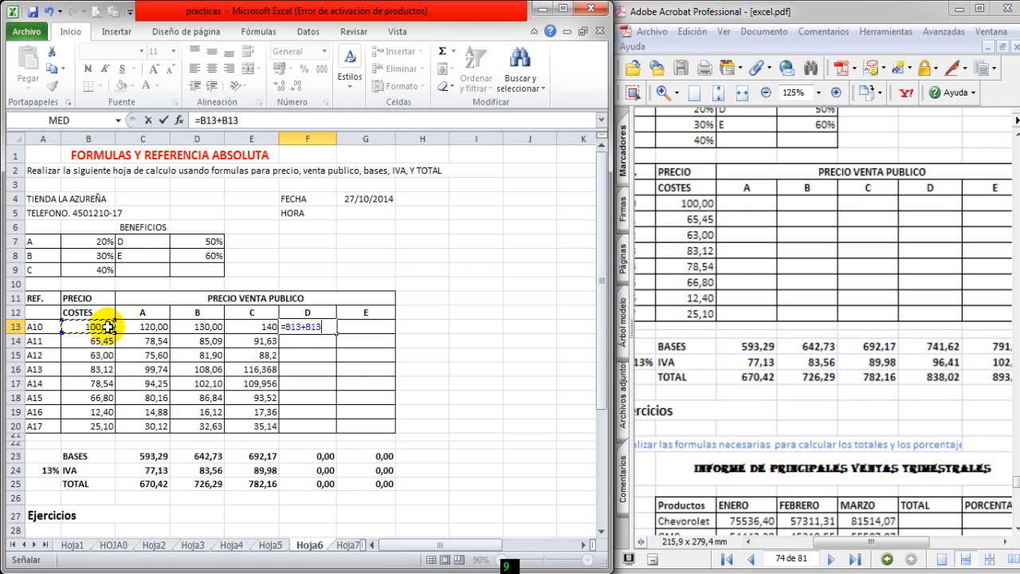
pyautogui.write('*')
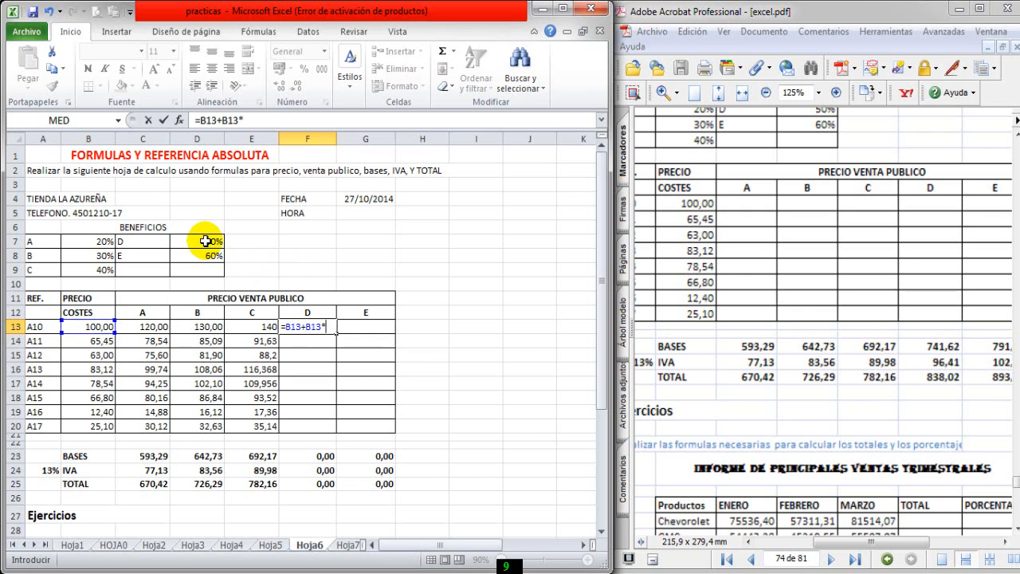
pyautogui.click(205, 240)
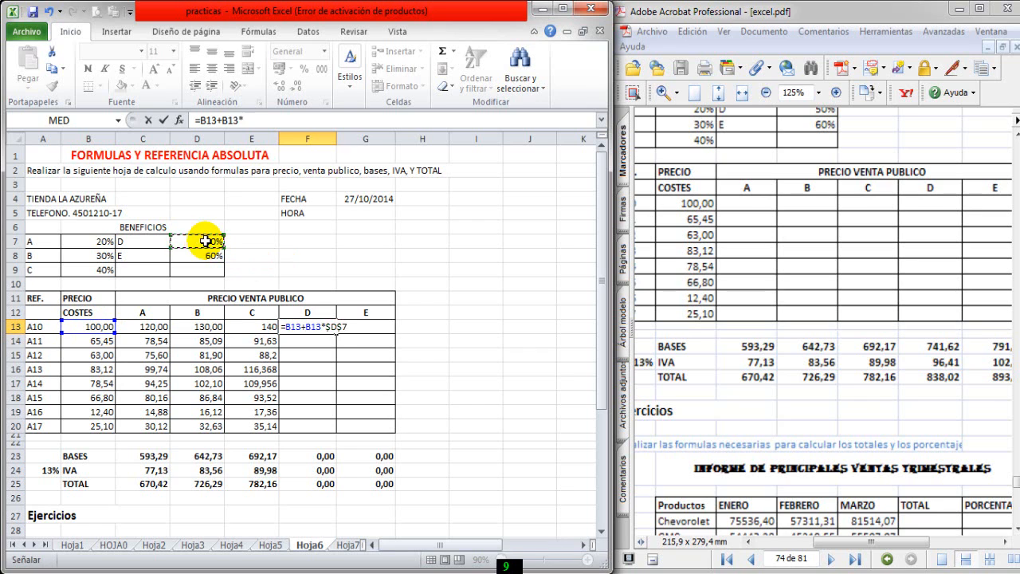
pyautogui.press('Return')
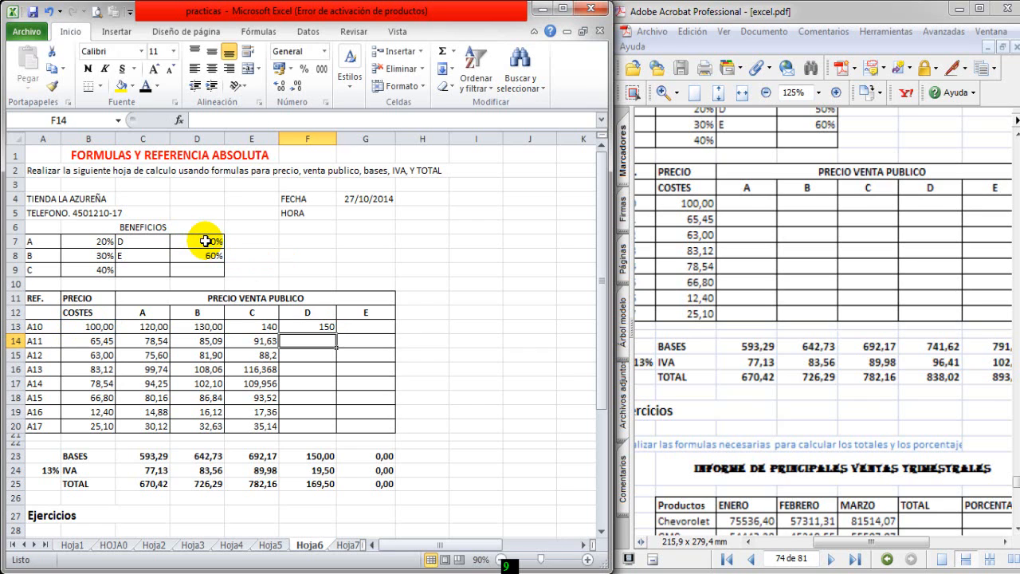
# Fill the F13 formula down to F20 and format the results with two decimal places.
pyautogui.click(293, 325)
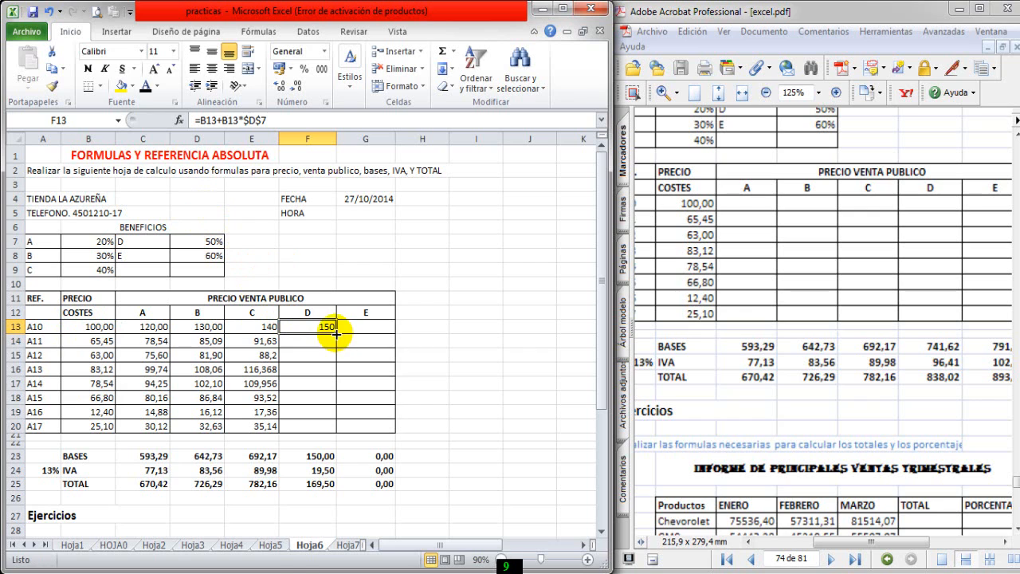
pyautogui.moveTo(337, 334); pyautogui.dragTo(337, 430)
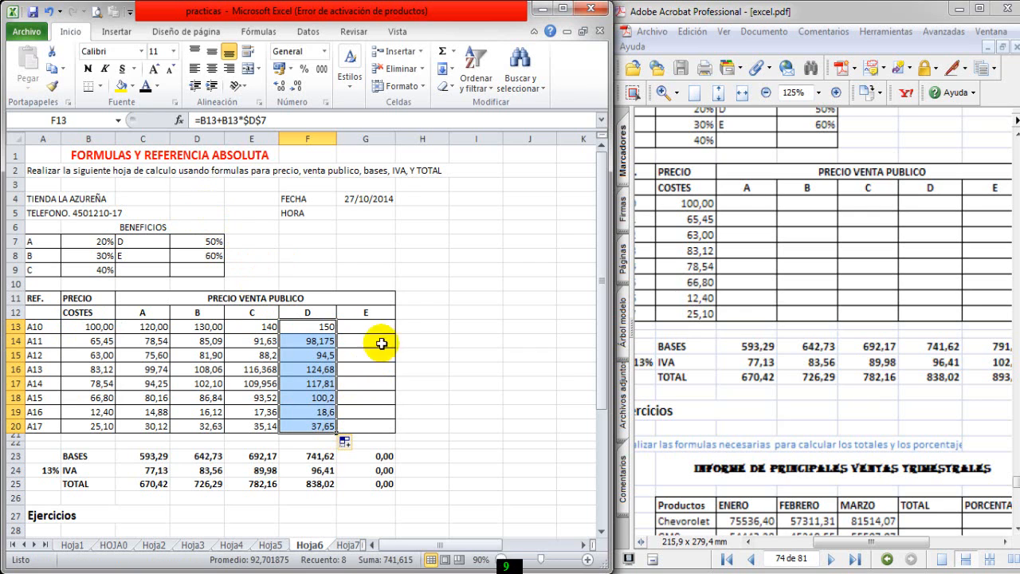
pyautogui.click(279, 86)
pyautogui.click(279, 86)
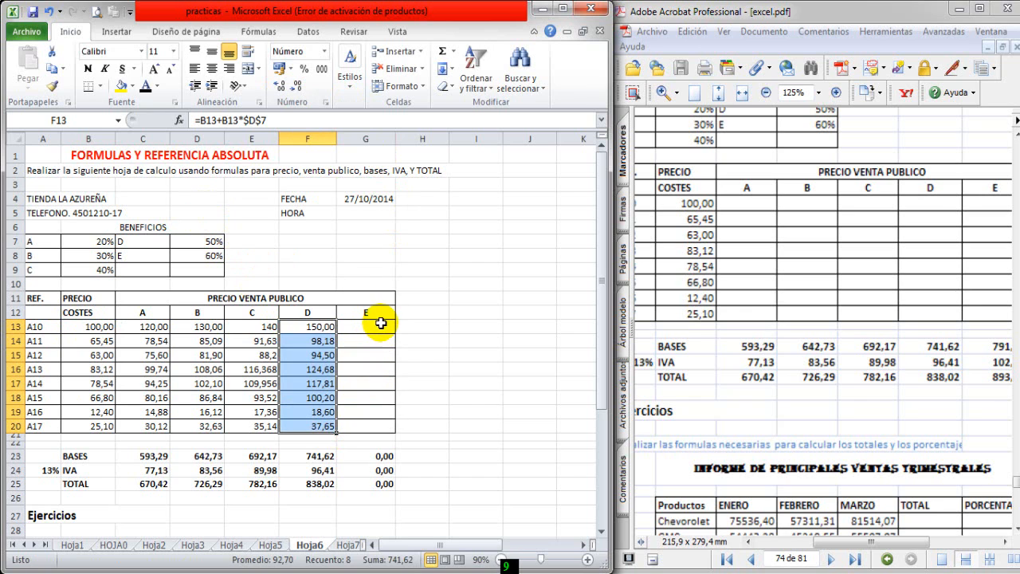
# Format the category C prices in E13:E20 with two decimal places.
pyautogui.moveTo(246, 326); pyautogui.dragTo(254, 426)
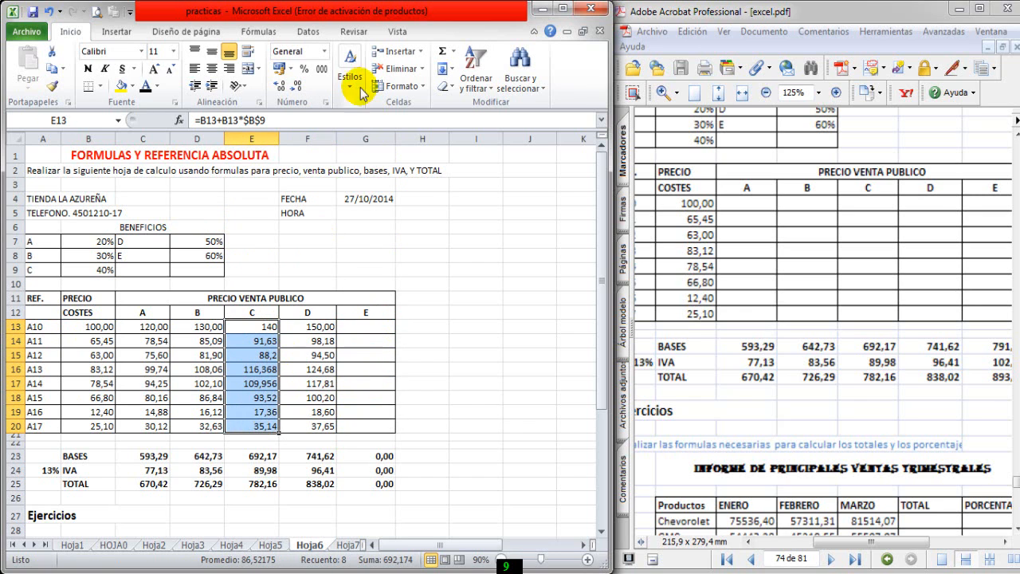
pyautogui.click(280, 86)
pyautogui.click(283, 88)
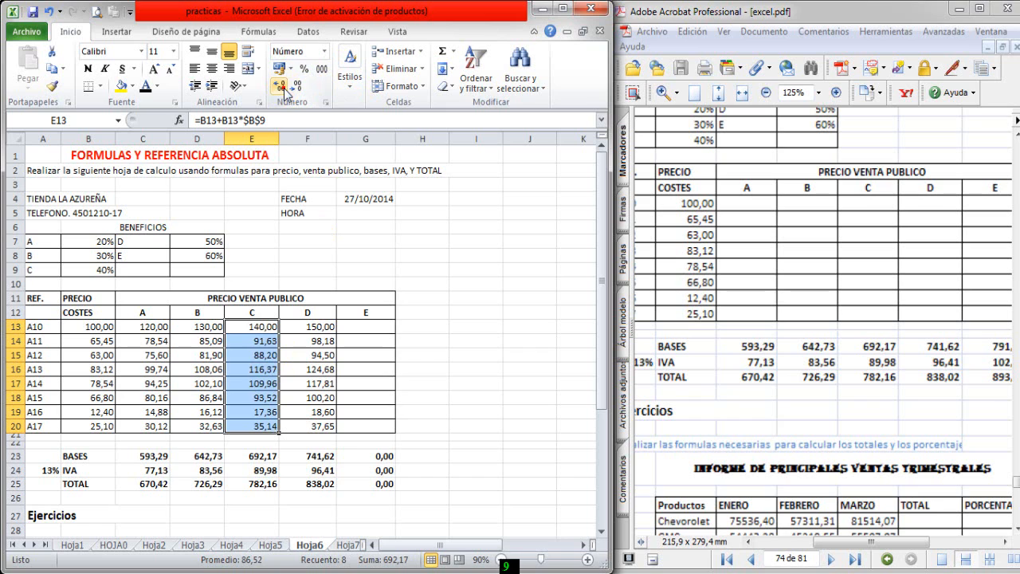
# Enter the category E price formula =B13+B13*D8 in G13, adding the benefit percentage to the cost.
pyautogui.click(379, 326)
pyautogui.click(379, 326)
pyautogui.write('=')
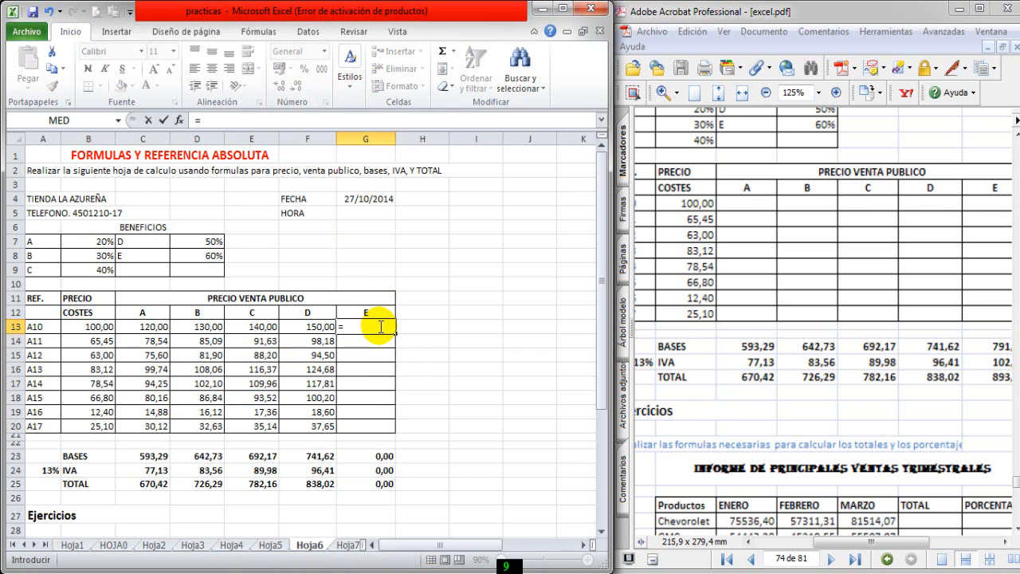
pyautogui.click(96, 328)
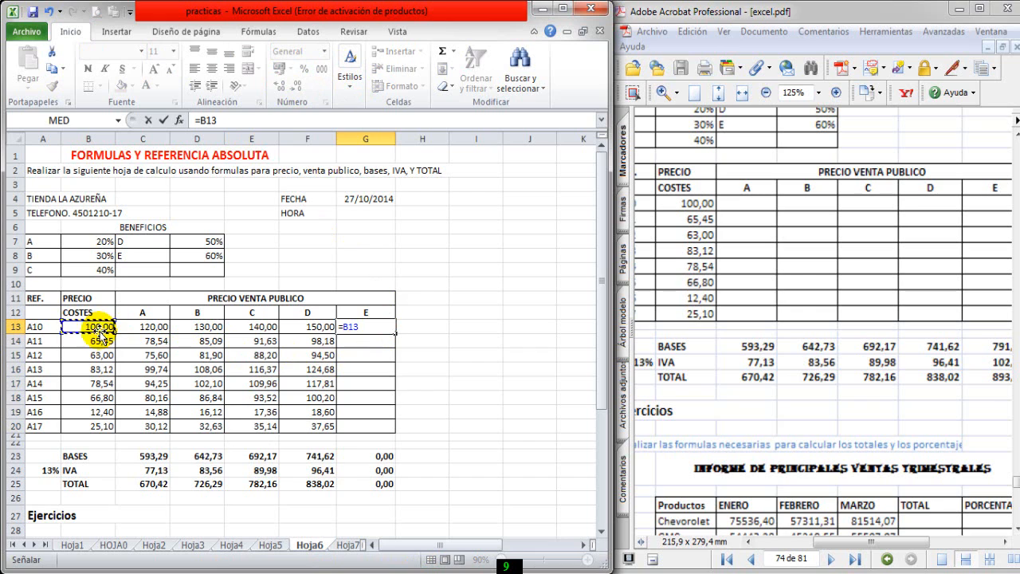
pyautogui.write('+')
pyautogui.click(92, 326)
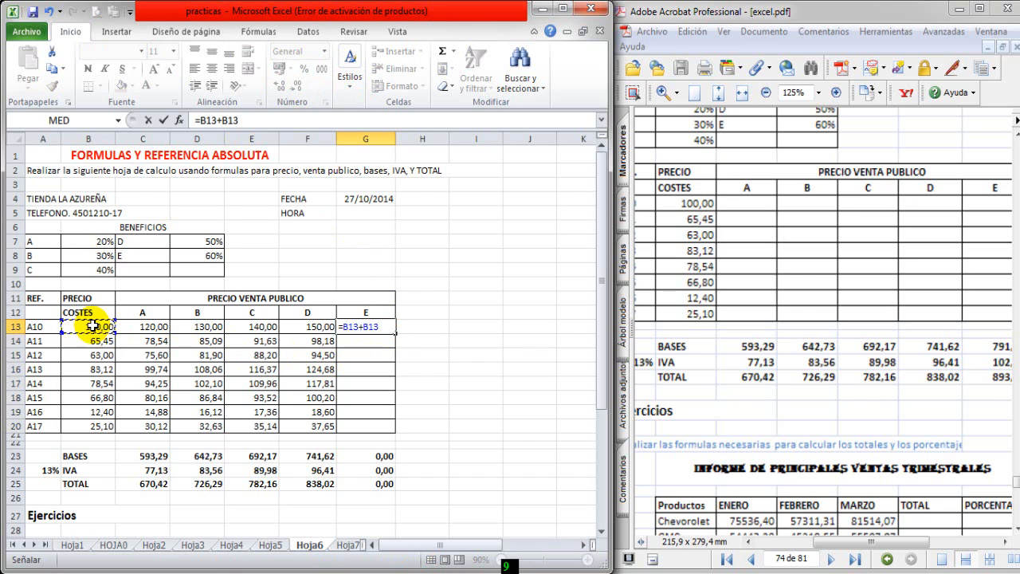
pyautogui.write('*')
pyautogui.click(196, 258)
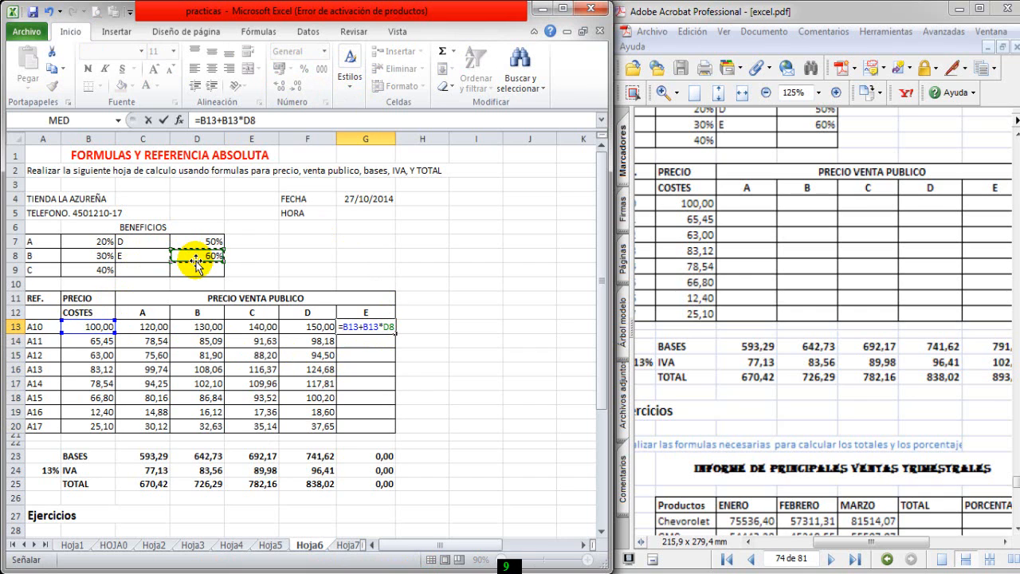
pyautogui.press('Return')
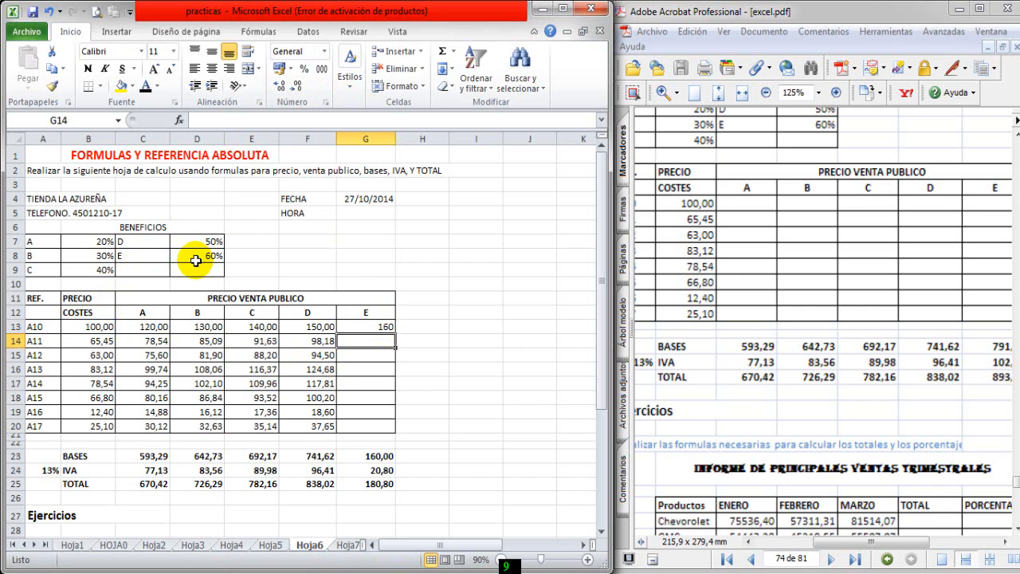
# Fill the category E price formula from G13 down to G20 and format the prices with two decimal places.
pyautogui.click(375, 327)
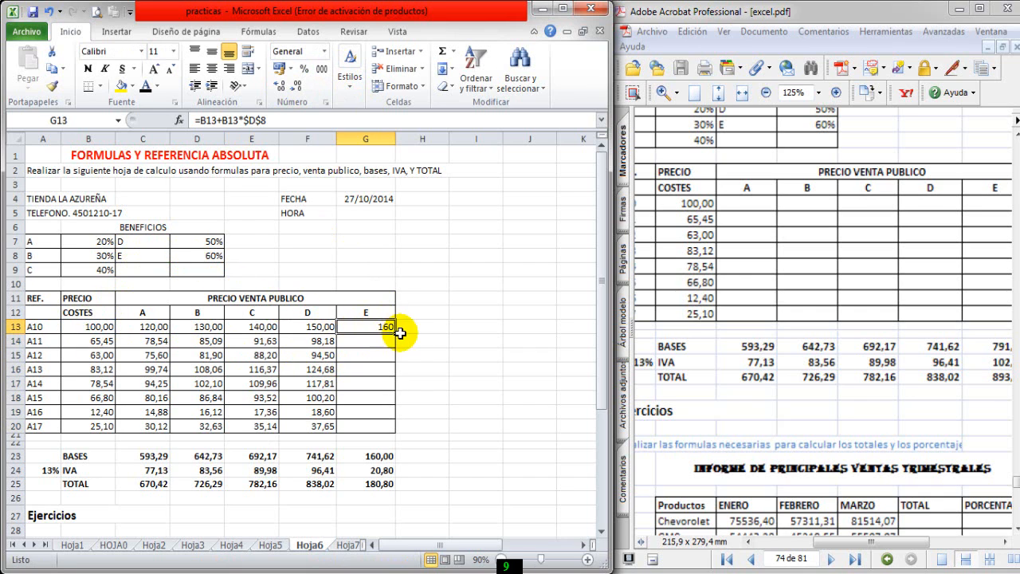
pyautogui.moveTo(394, 333); pyautogui.dragTo(393, 431)
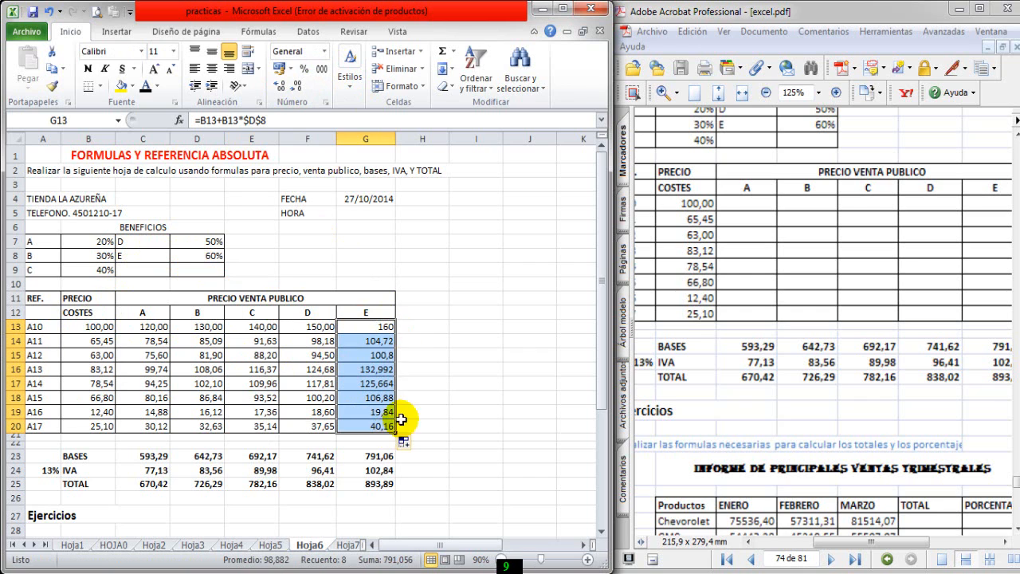
pyautogui.click(279, 88)
pyautogui.click(279, 88)
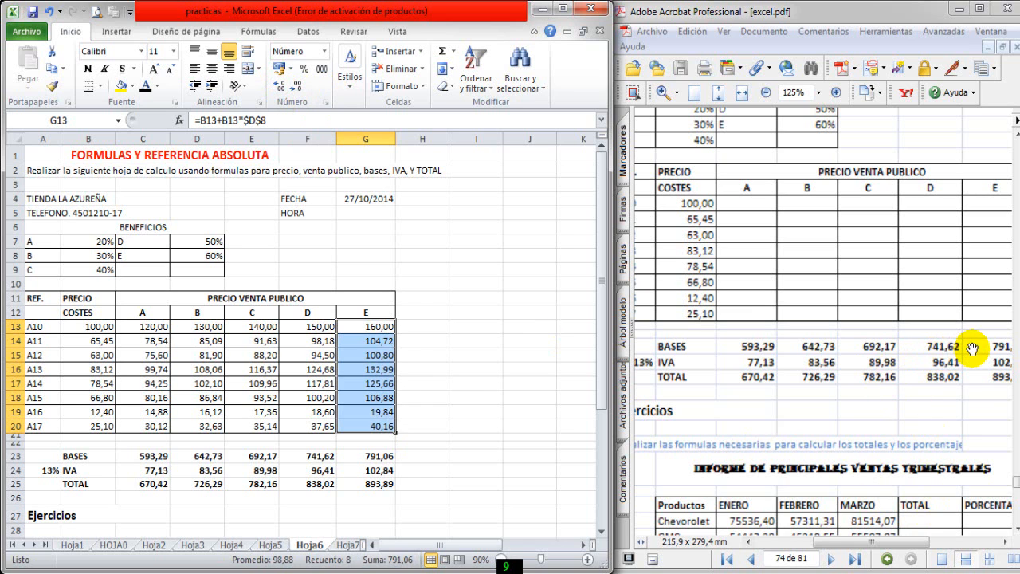
# Compare the BASES, IVA and TOTAL rows with the PDF worksheet and examine the category A formulas in C23, C24 and C25.
pyautogui.moveTo(970, 364); pyautogui.dragTo(938, 370)
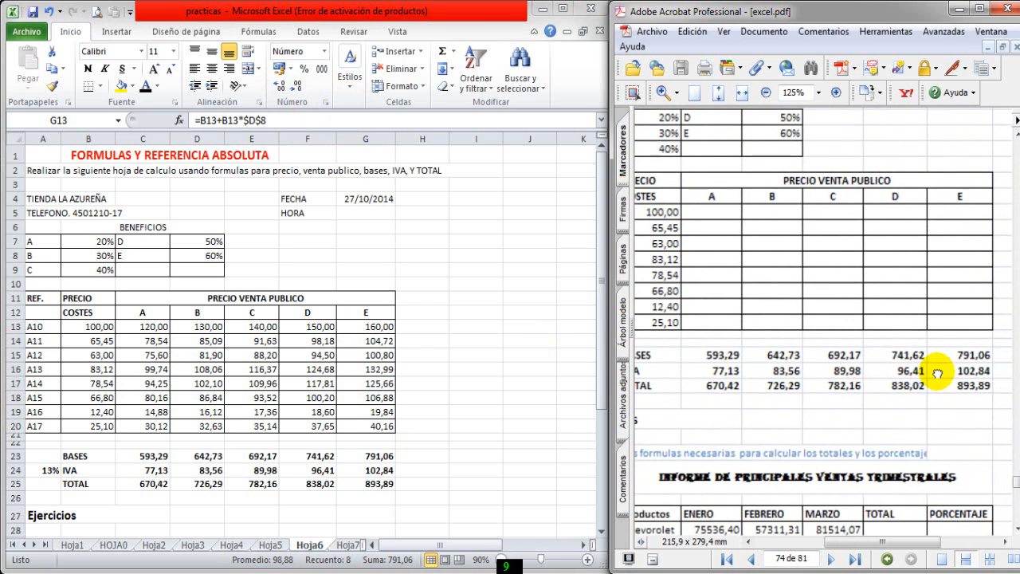
pyautogui.click(143, 457)
pyautogui.click(143, 458)
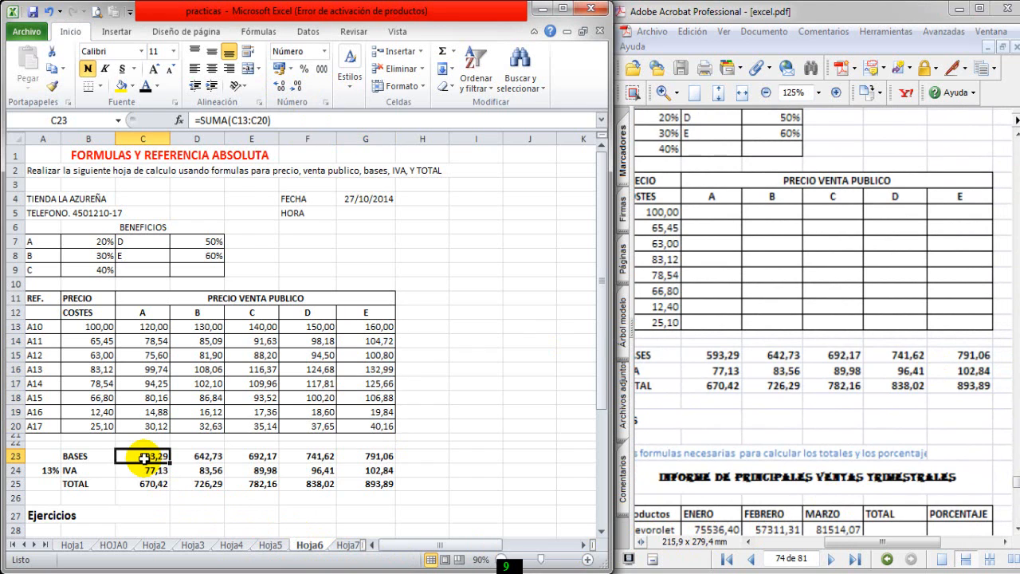
pyautogui.click(243, 118)
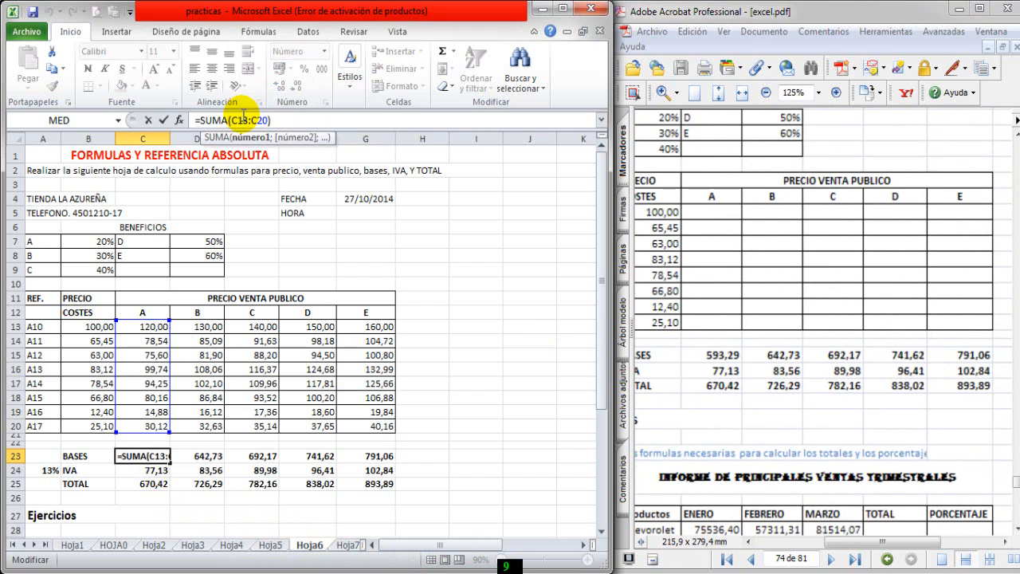
pyautogui.press('Return')
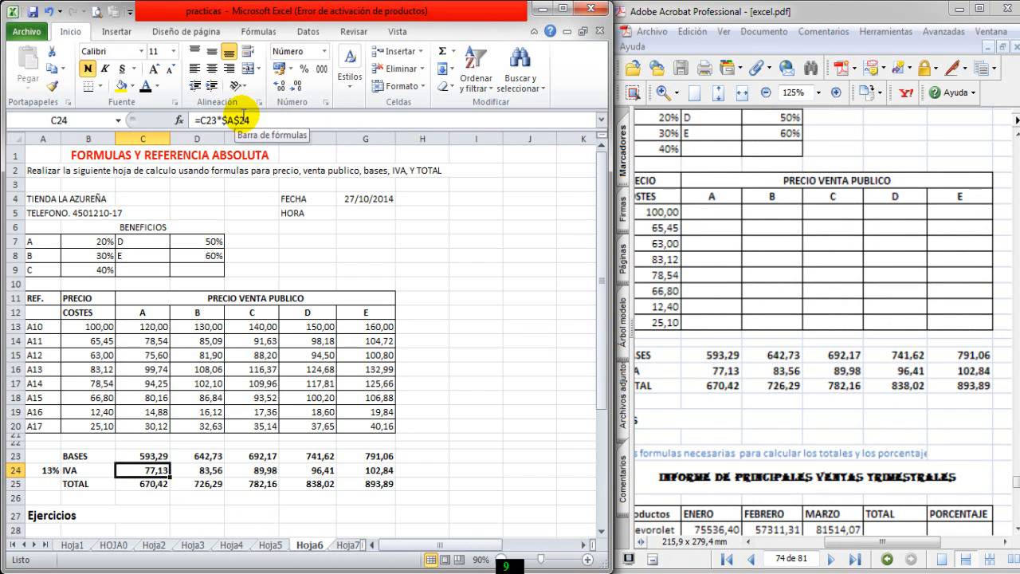
pyautogui.click(243, 116)
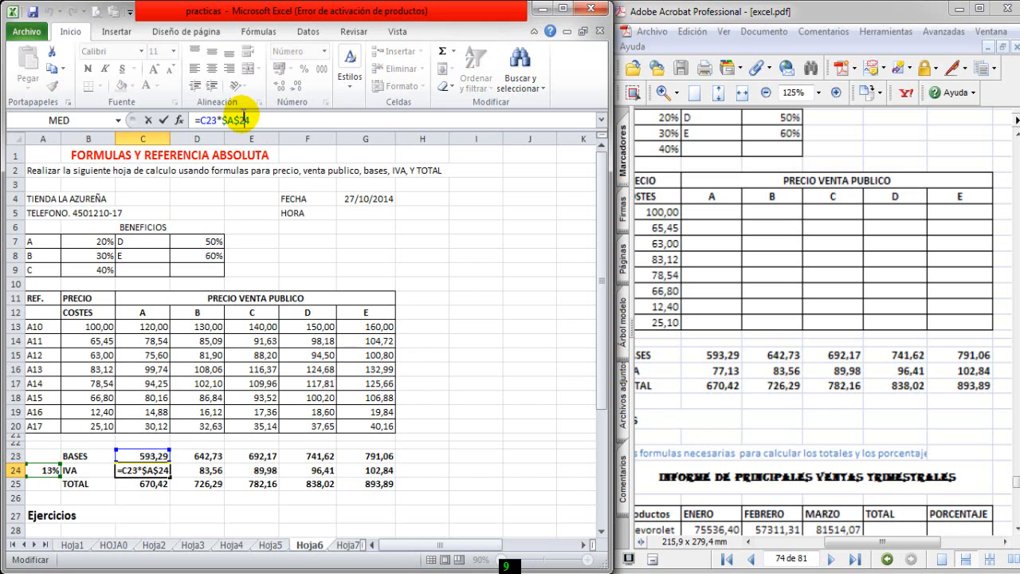
pyautogui.press('Return')
pyautogui.hotkey('alt', '=')
pyautogui.click(243, 116)
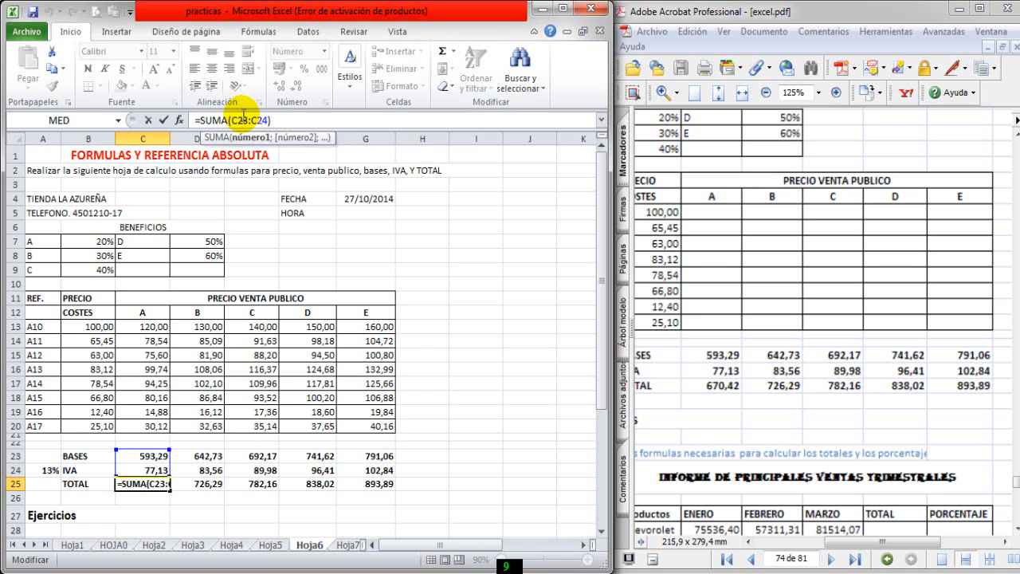
pyautogui.press('Return')
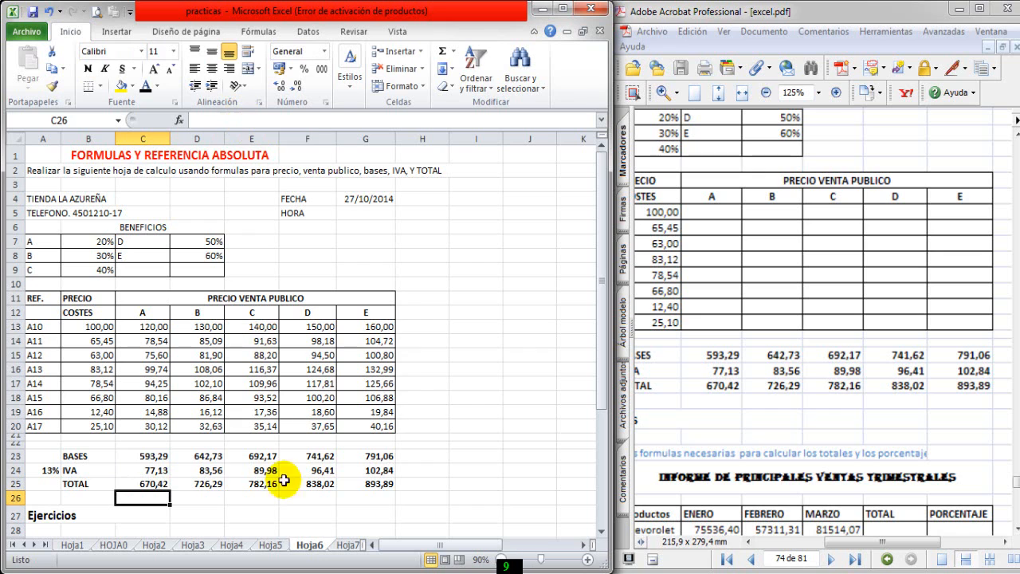
# Clear the BASES, IVA and TOTAL formulas of categories B to E in D23:G25.
pyautogui.moveTo(191, 455); pyautogui.dragTo(343, 483)
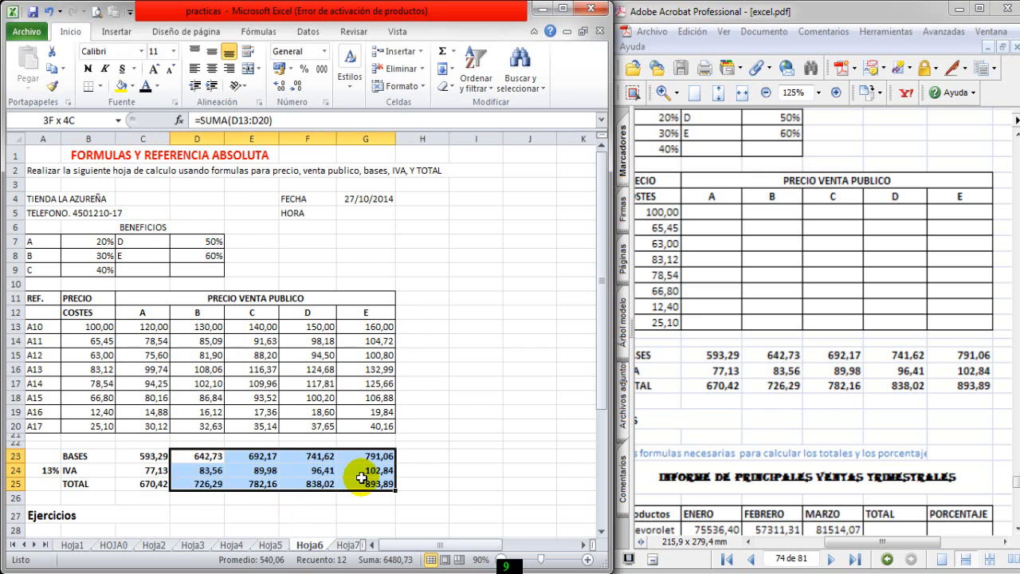
pyautogui.press('Delete')
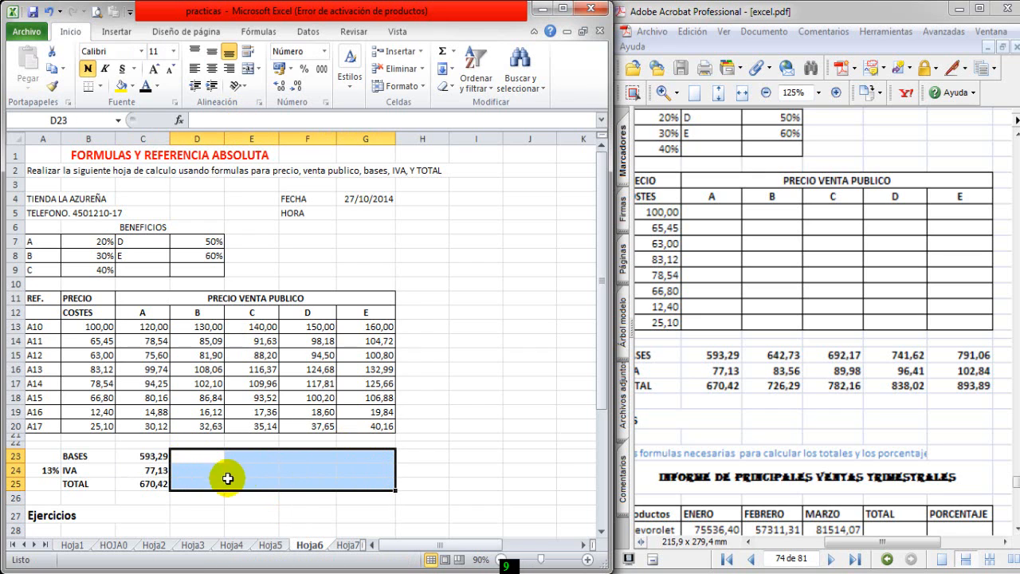
pyautogui.click(167, 501)
# Check the remaining category A formulas for BASES, IVA and TOTAL in C23:C25 again.
pyautogui.click(159, 453)
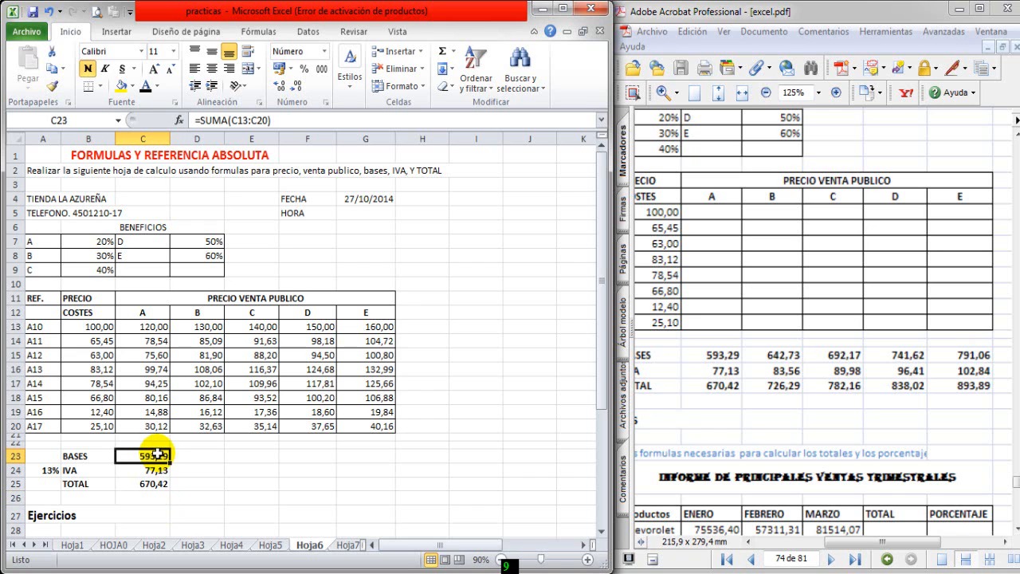
pyautogui.click(263, 119)
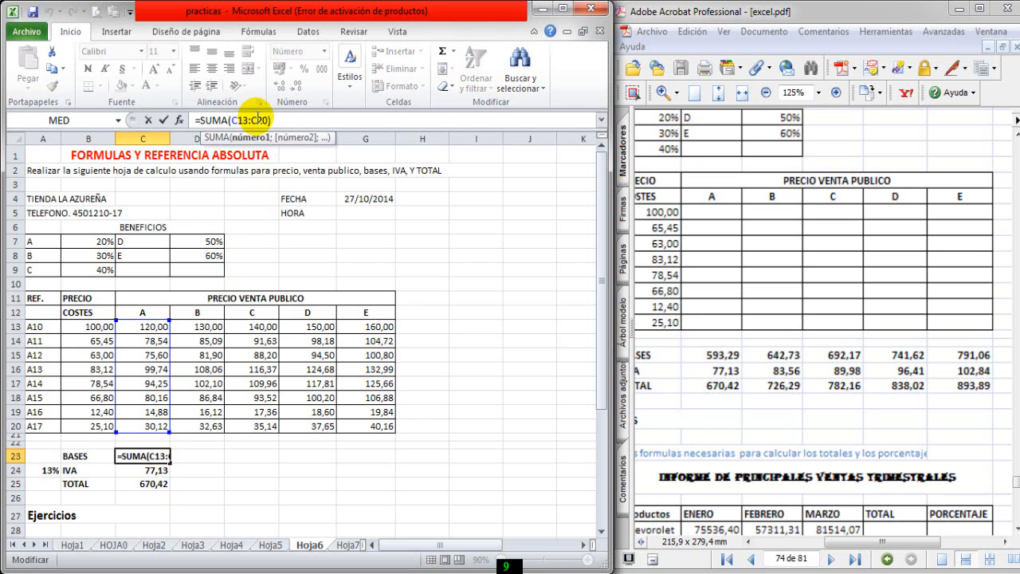
pyautogui.press('Return')
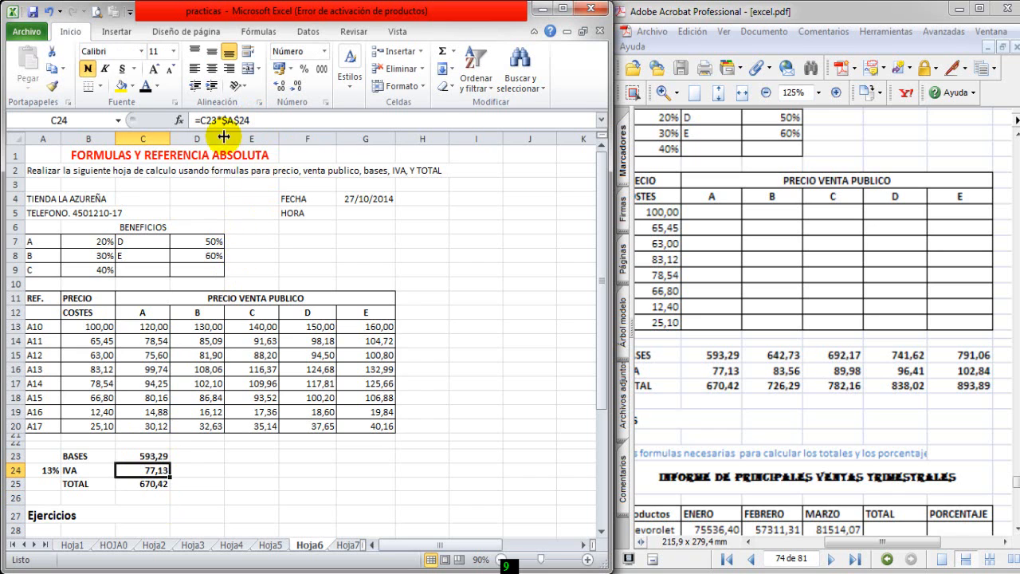
pyautogui.click(225, 120)
pyautogui.press('Return')
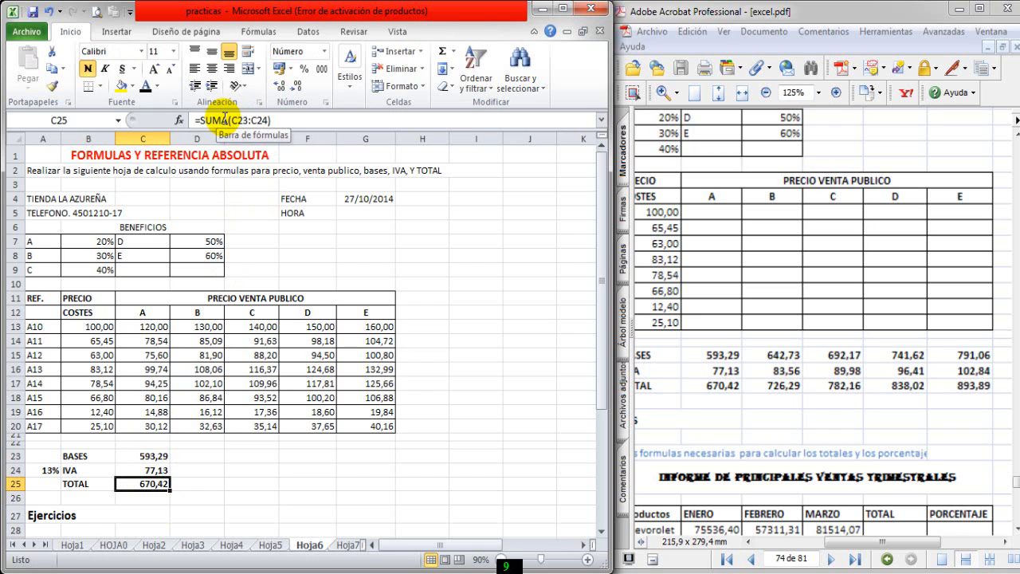
pyautogui.click(225, 119)
pyautogui.press('Return')
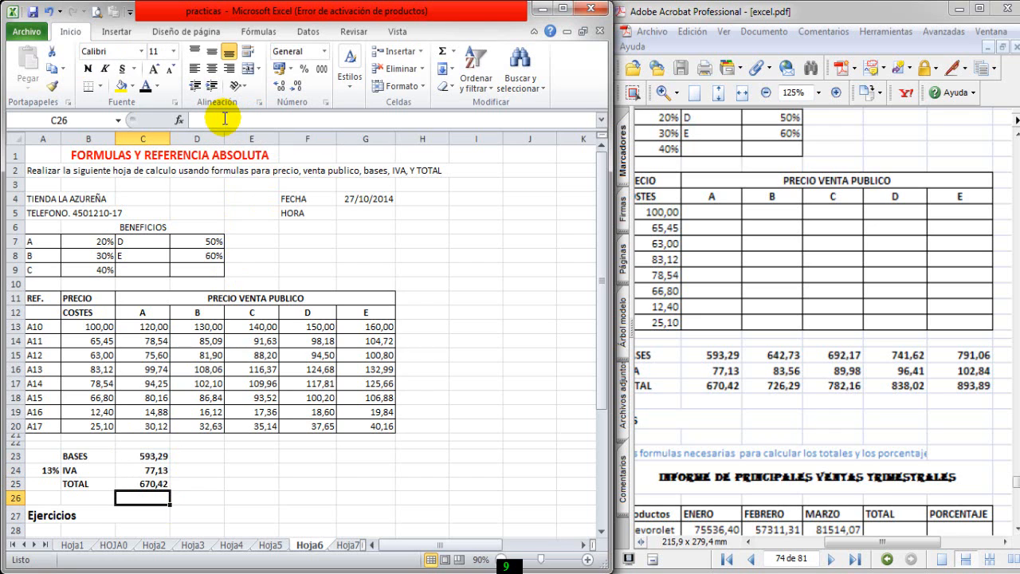
# Fill the BASES, IVA and TOTAL formulas from C23, C24 and C25 across to column G.
pyautogui.click(159, 456)
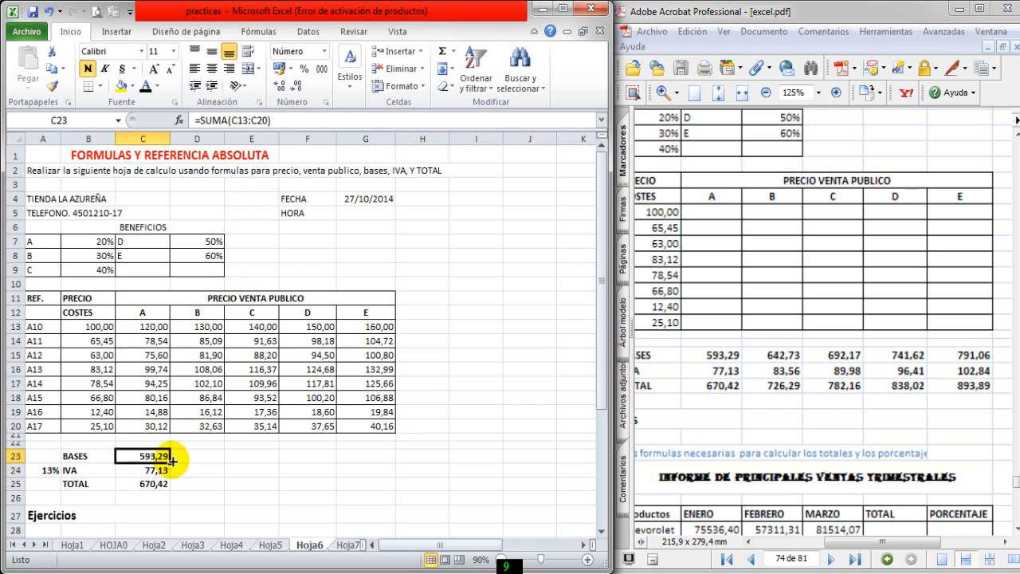
pyautogui.moveTo(170, 461); pyautogui.dragTo(377, 466)
pyautogui.click(163, 472)
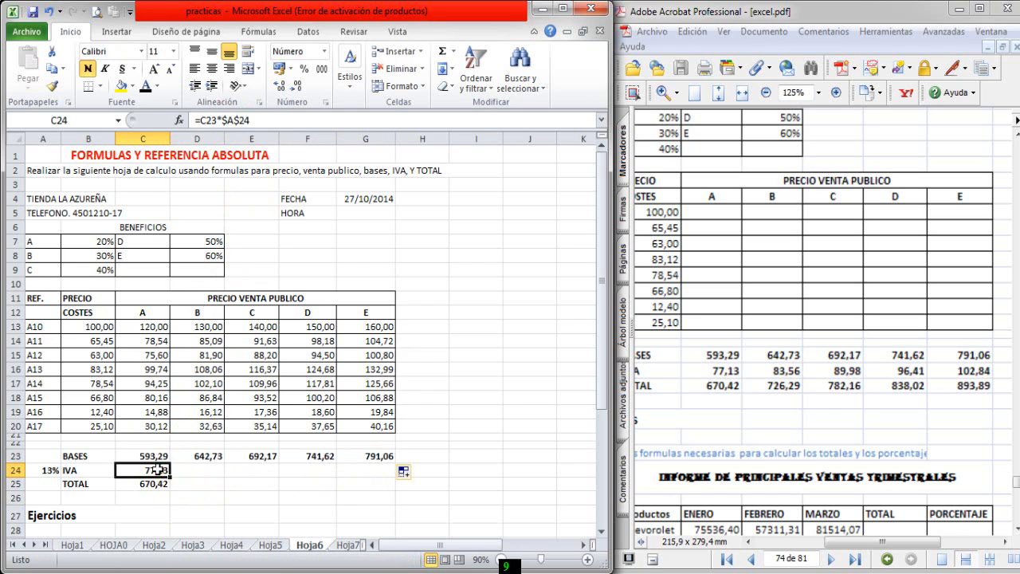
pyautogui.moveTo(172, 477); pyautogui.dragTo(383, 480)
pyautogui.click(150, 484)
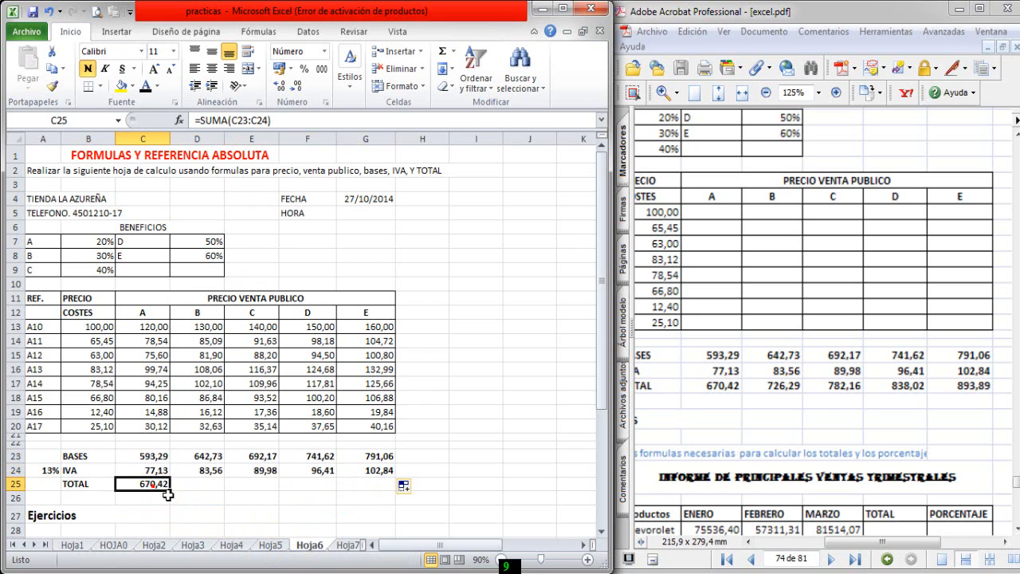
pyautogui.moveTo(171, 489); pyautogui.dragTo(381, 494)
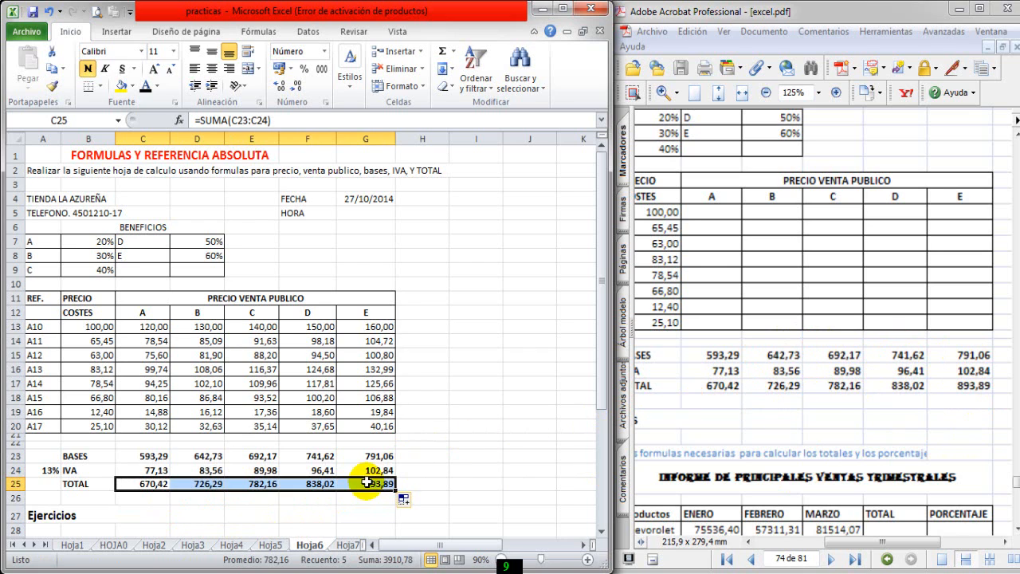
pyautogui.click(488, 426)
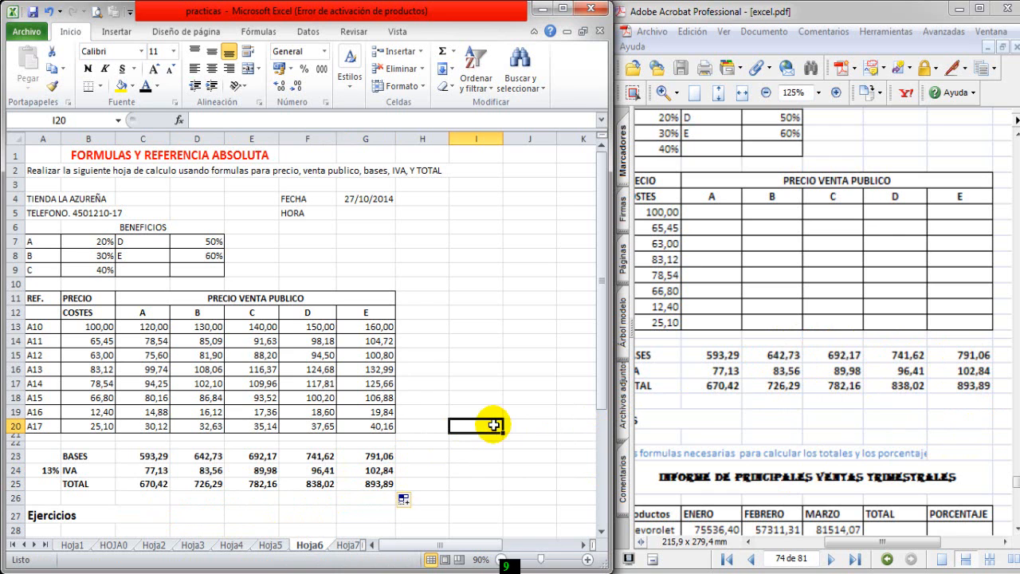
# View the INFORME DE PRINCIPALES VENTAS TRIMESTRALES exercise in the sheet and compare it with the PDF version.
pyautogui.scroll(-4, 494, 426)
pyautogui.scroll(-2, 493, 426)
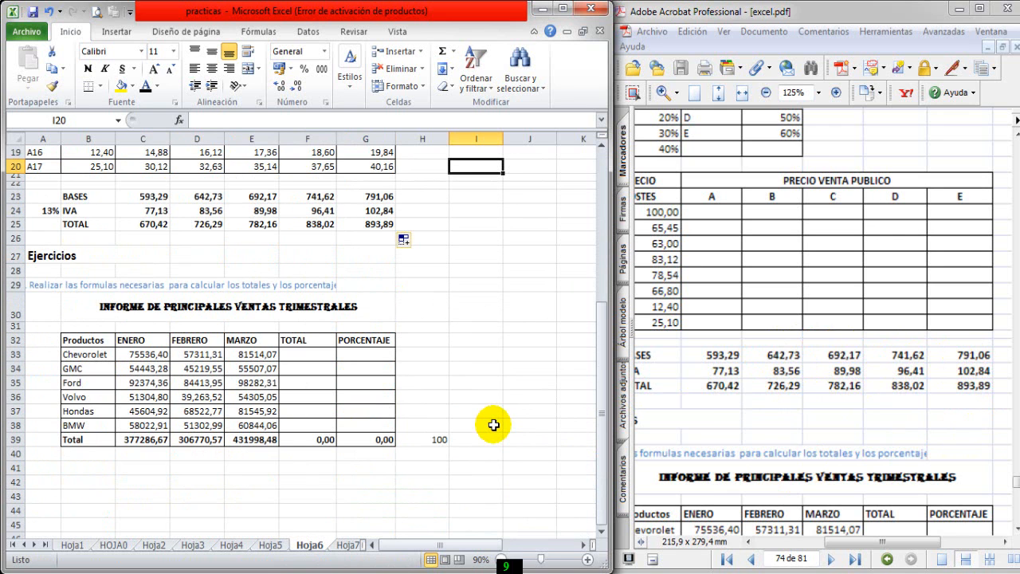
pyautogui.scroll(-1, 494, 424)
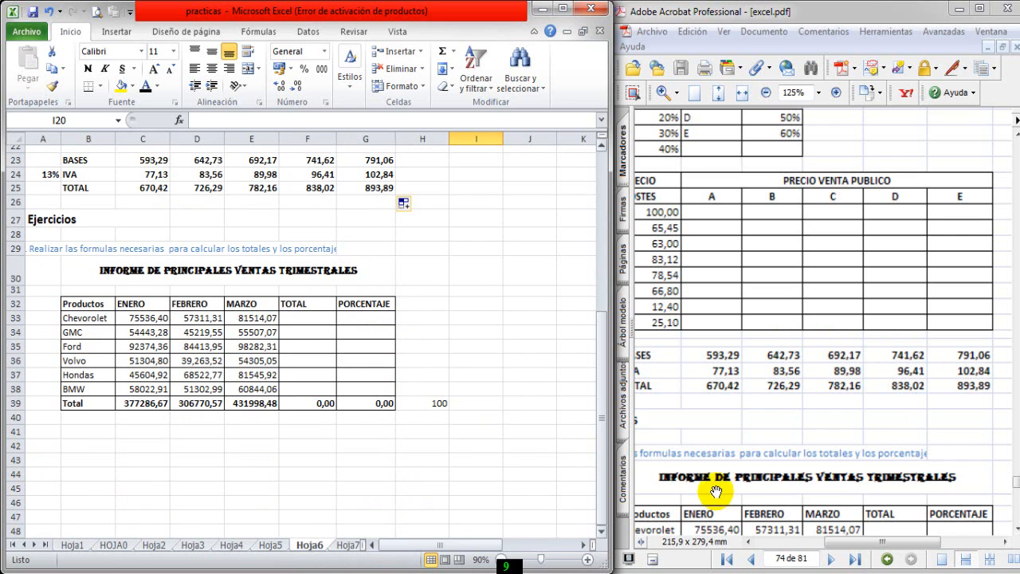
pyautogui.scroll(-5, 766, 431)
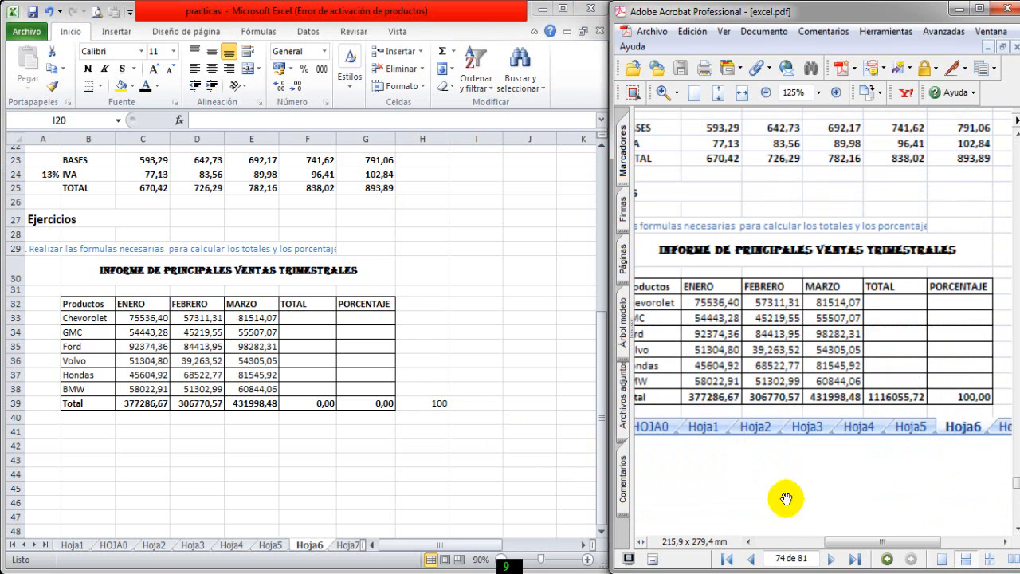
pyautogui.moveTo(858, 550)
pyautogui.mouseDown()
pyautogui.moveTo(840, 550)
pyautogui.moveTo(865, 542)
pyautogui.mouseUp()
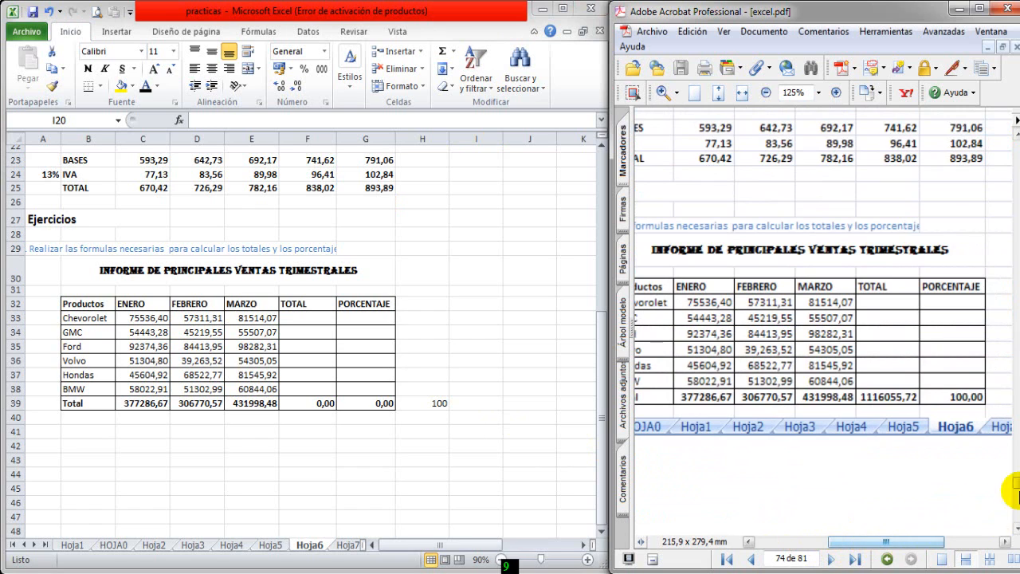
# Examine the category A price formula in C13, focusing on the benefit part B13*$B$7, and leave the formula without editing it.
pyautogui.scroll(4, 443, 503)
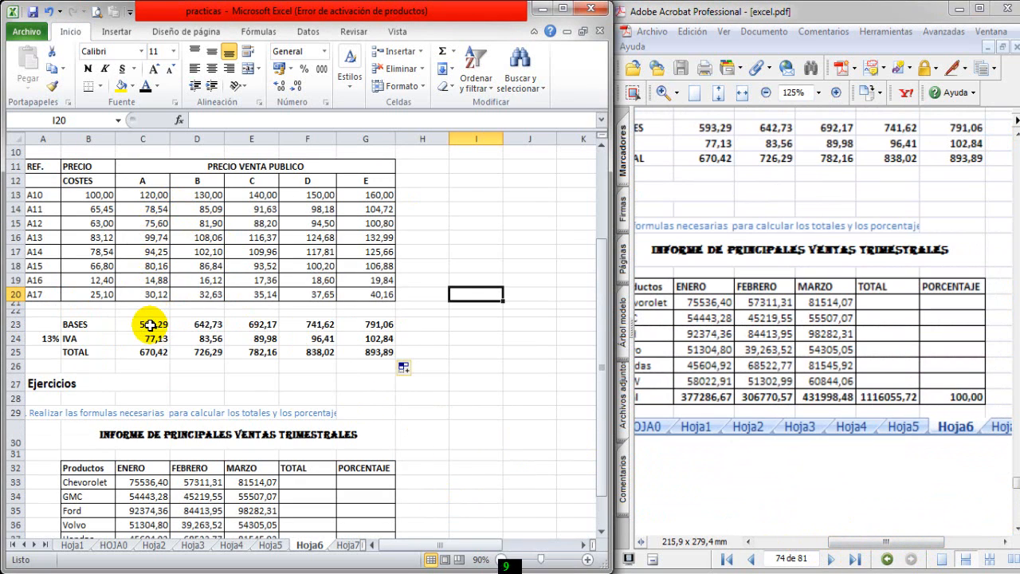
pyautogui.click(132, 196)
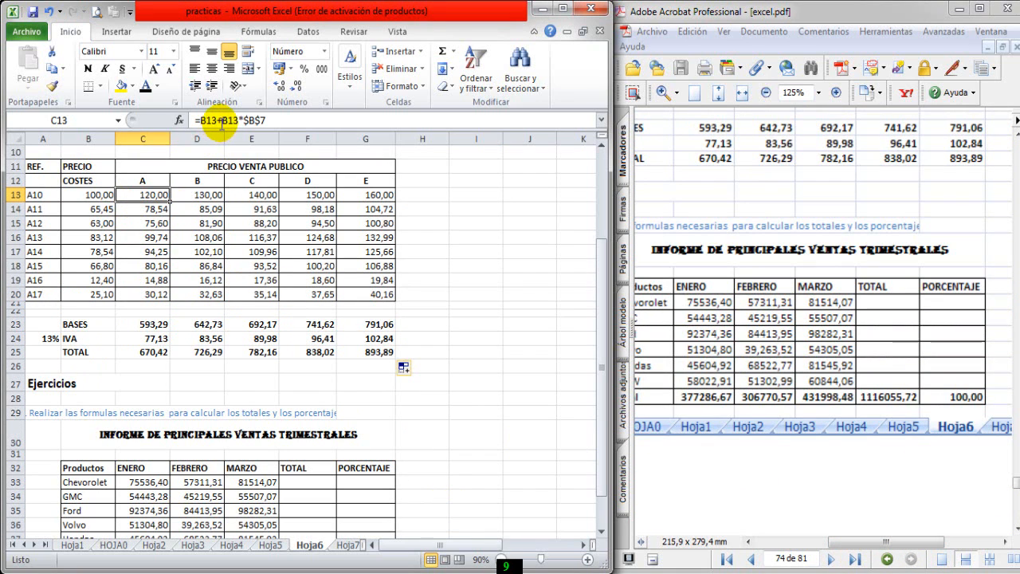
pyautogui.click(222, 121)
pyautogui.moveTo(223, 120); pyautogui.dragTo(266, 119)
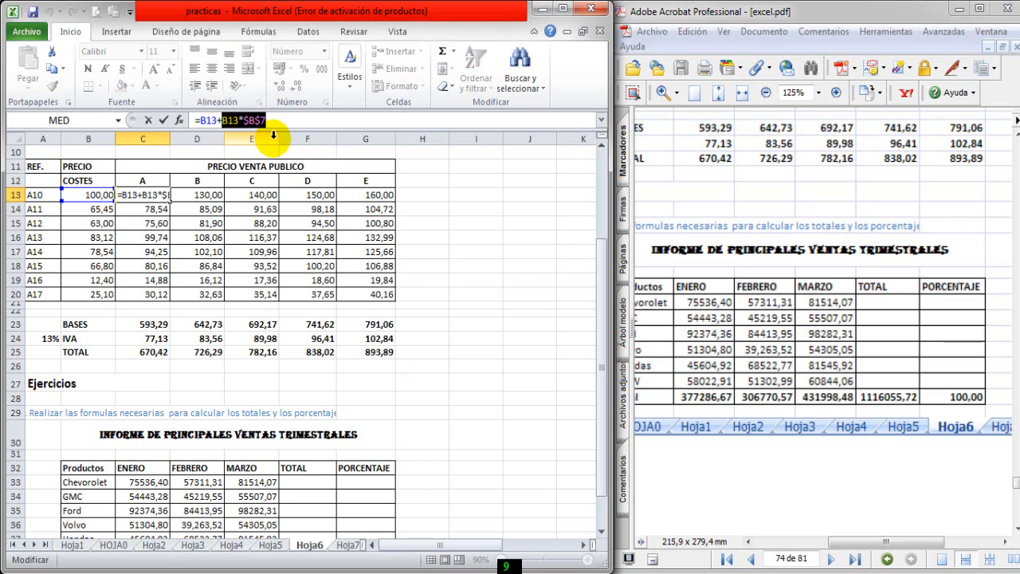
pyautogui.press('Return')
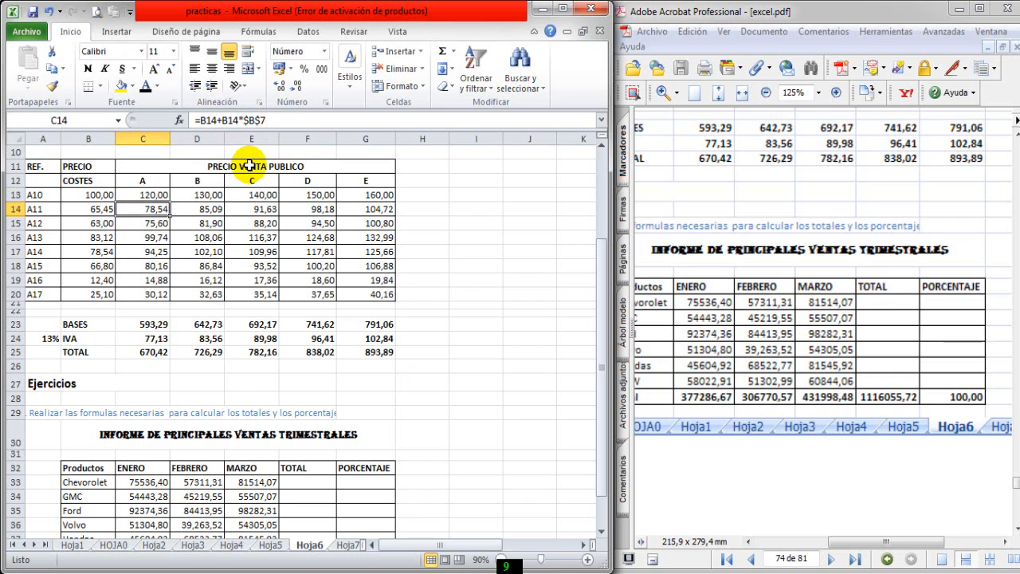
pyautogui.click(137, 193)
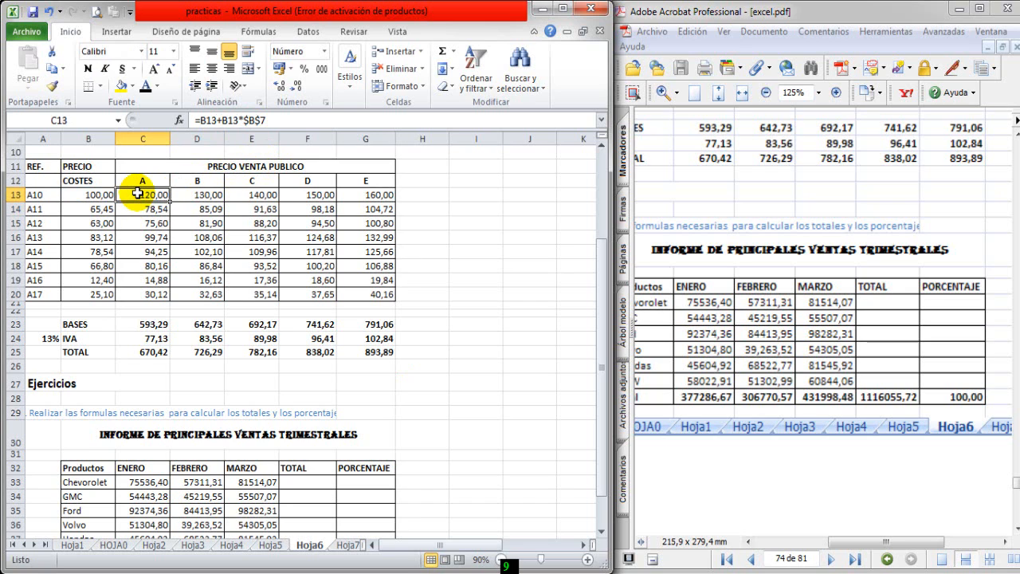
pyautogui.click(90, 193)
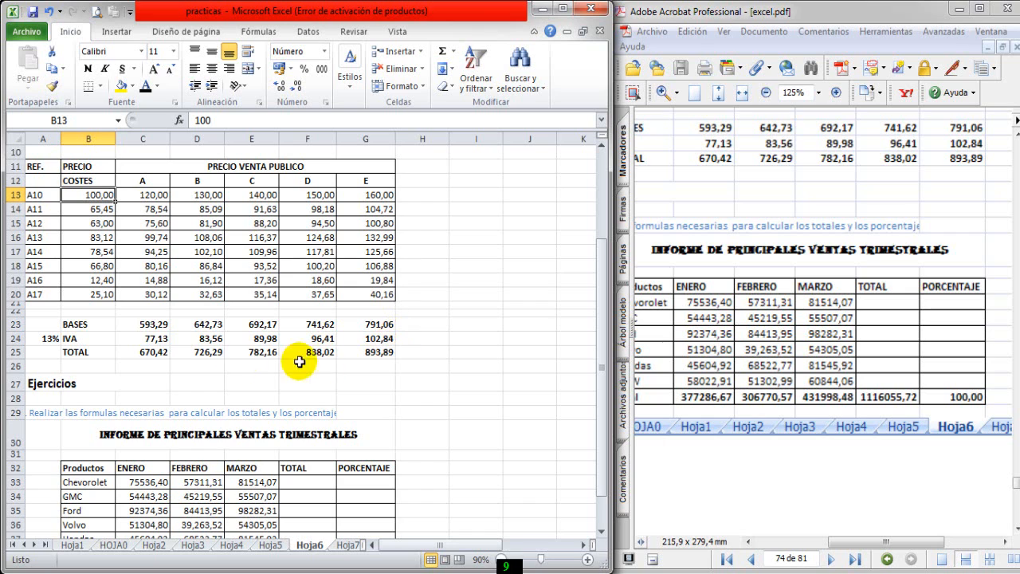
pyautogui.click(143, 198)
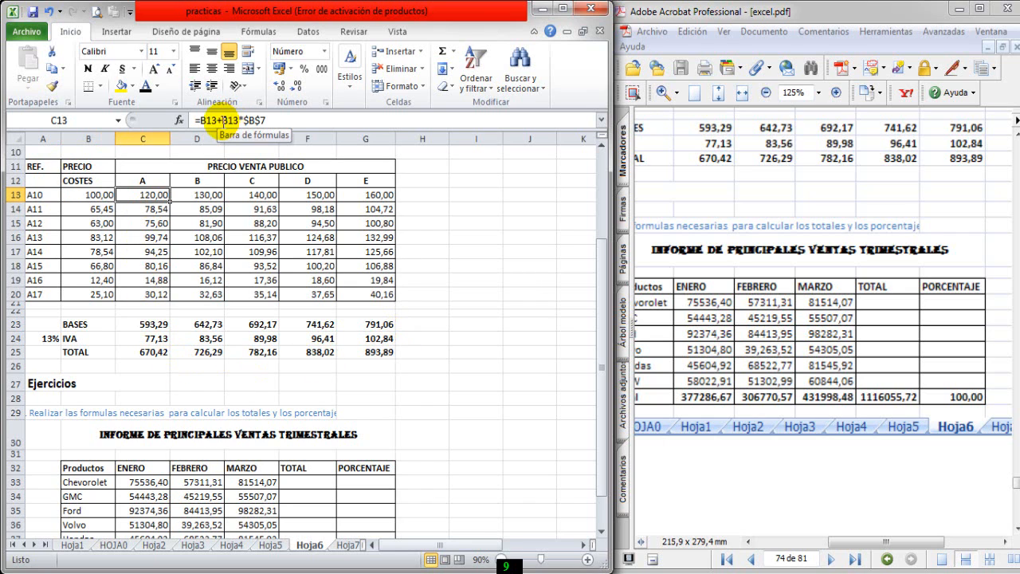
pyautogui.moveTo(224, 121); pyautogui.dragTo(268, 120)
pyautogui.click(253, 224)
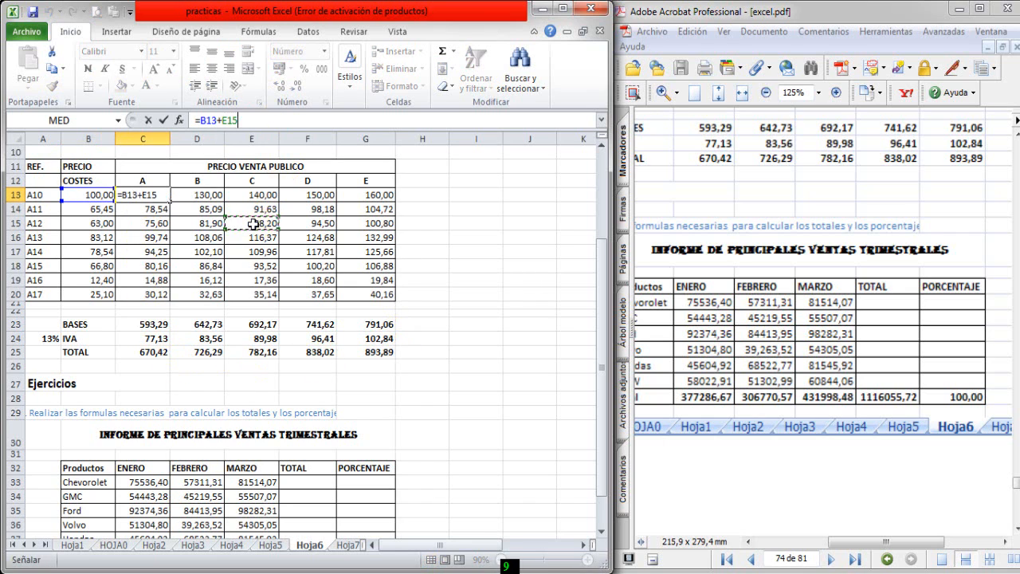
pyautogui.press('Escape')
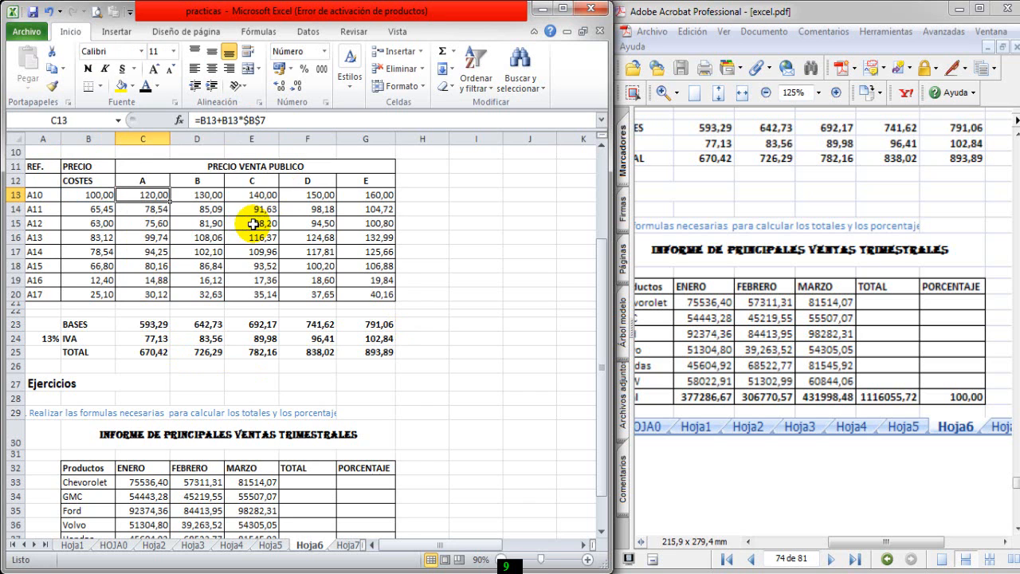
# Clear the existing ENERO, FEBRERO and MARZO totals in C39:E39 of the quarterly sales table.
pyautogui.scroll(-3, 177, 363)
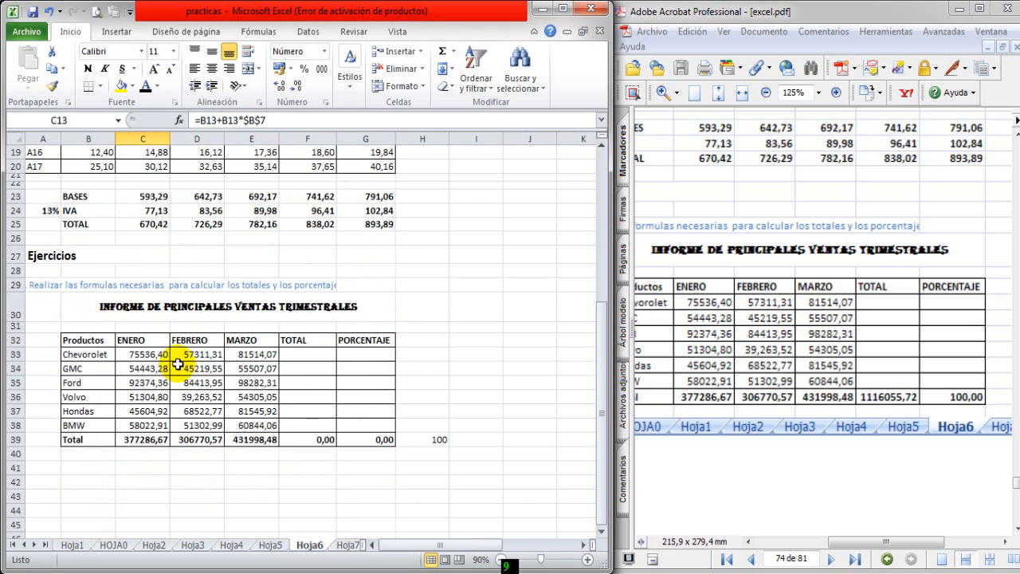
pyautogui.scroll(-1, 176, 364)
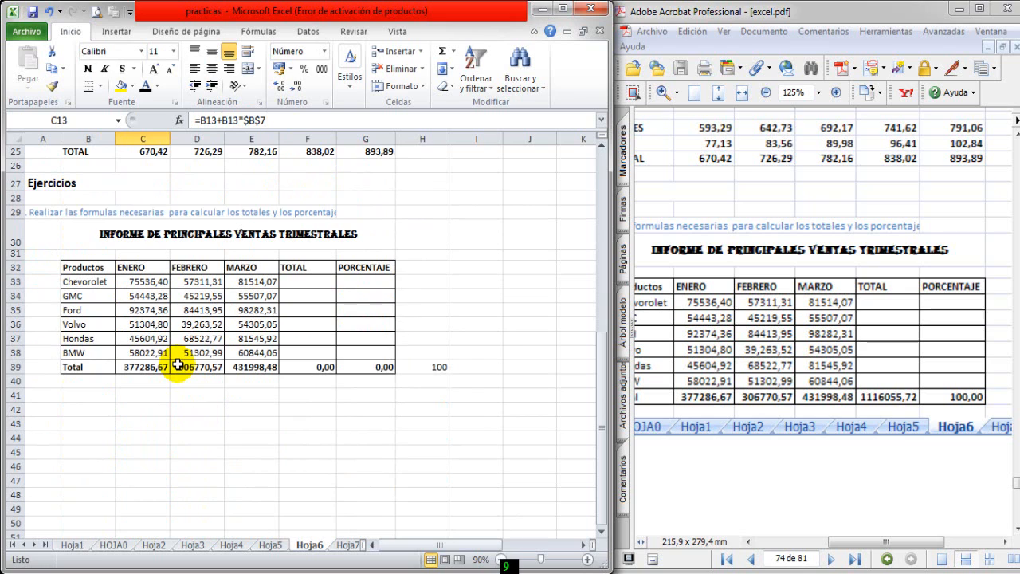
pyautogui.click(299, 282)
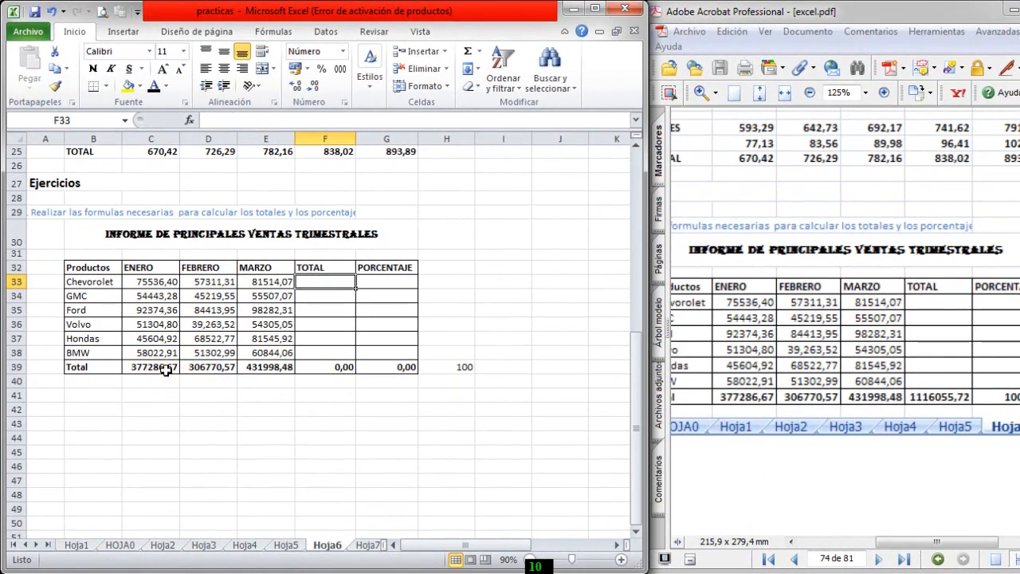
pyautogui.click(155, 362)
pyautogui.moveTo(163, 367); pyautogui.dragTo(258, 368)
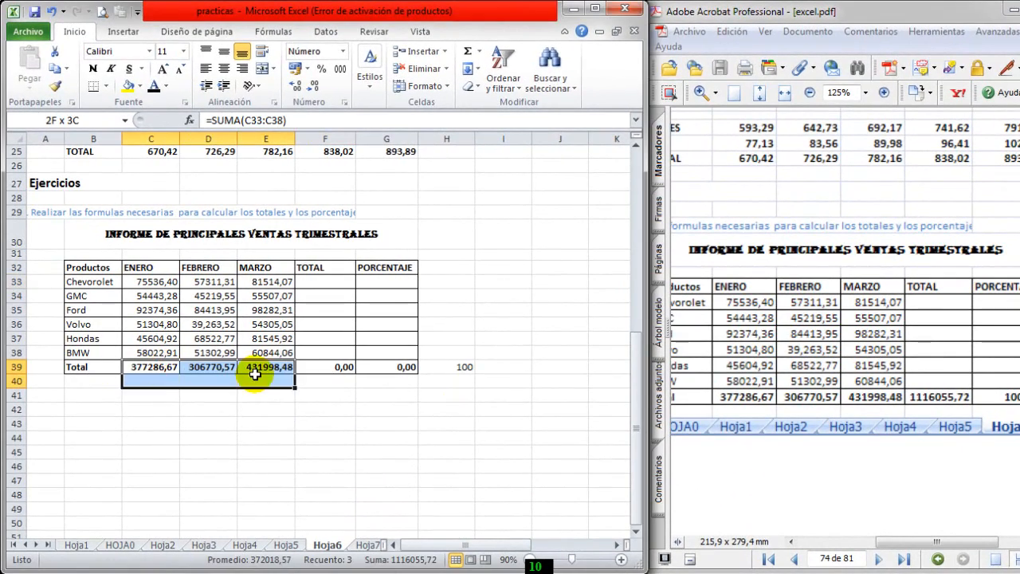
pyautogui.press('Delete')
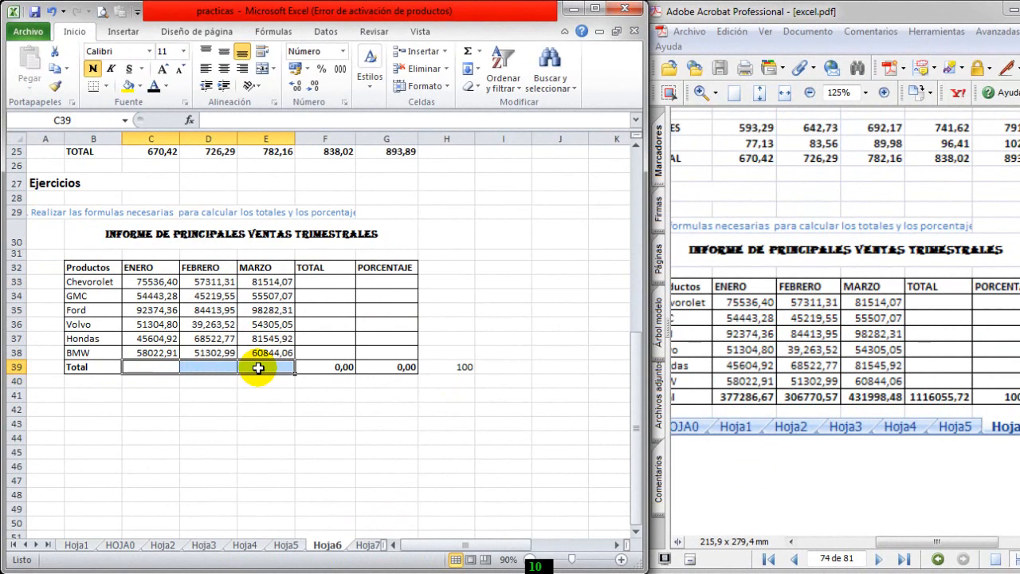
pyautogui.click(250, 392)
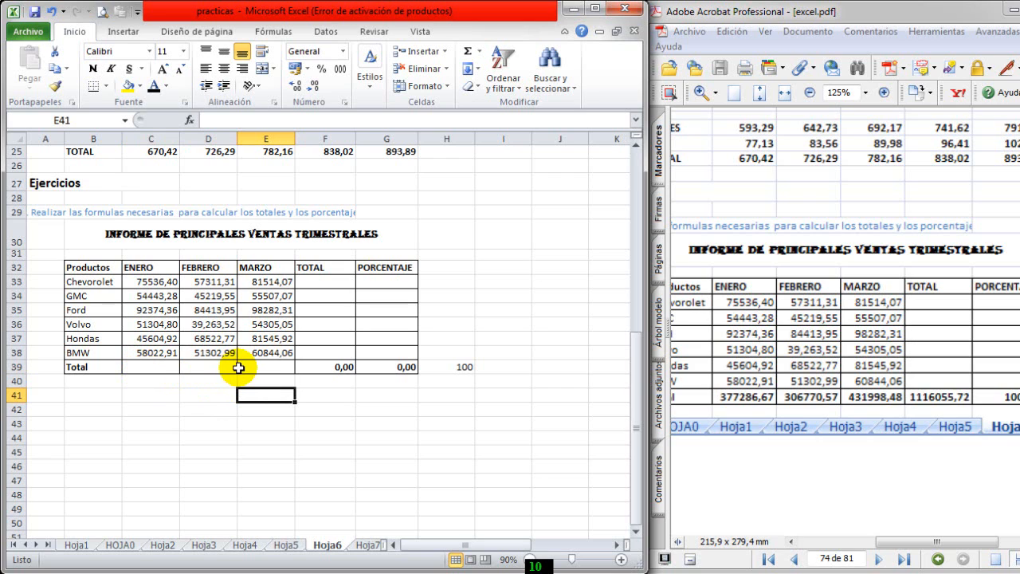
# Calculate the Chevorolet quarterly total in F33 with the formula =SUMA(C33:E33).
pyautogui.click(326, 280)
pyautogui.write(')')
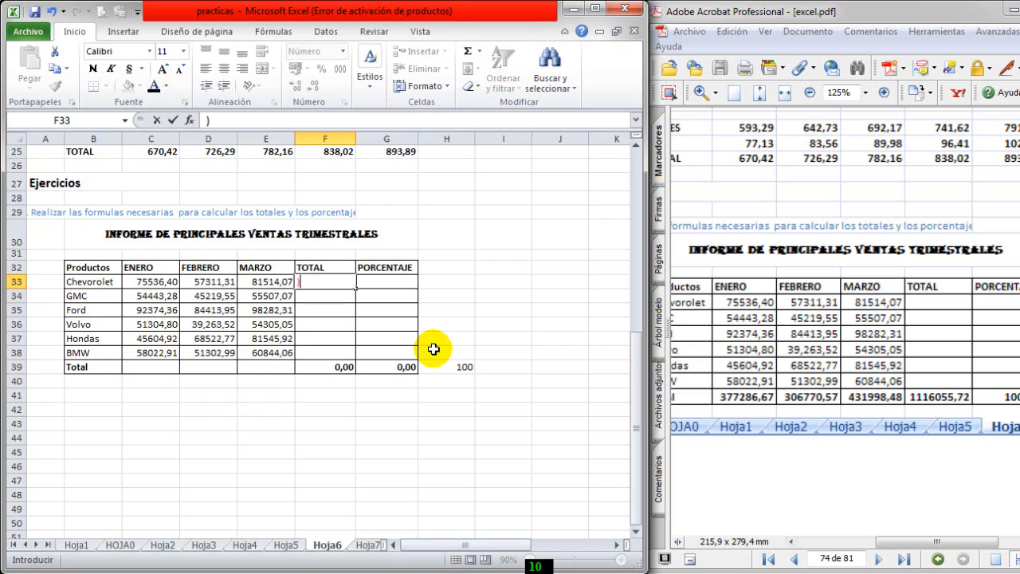
pyautogui.write('=')
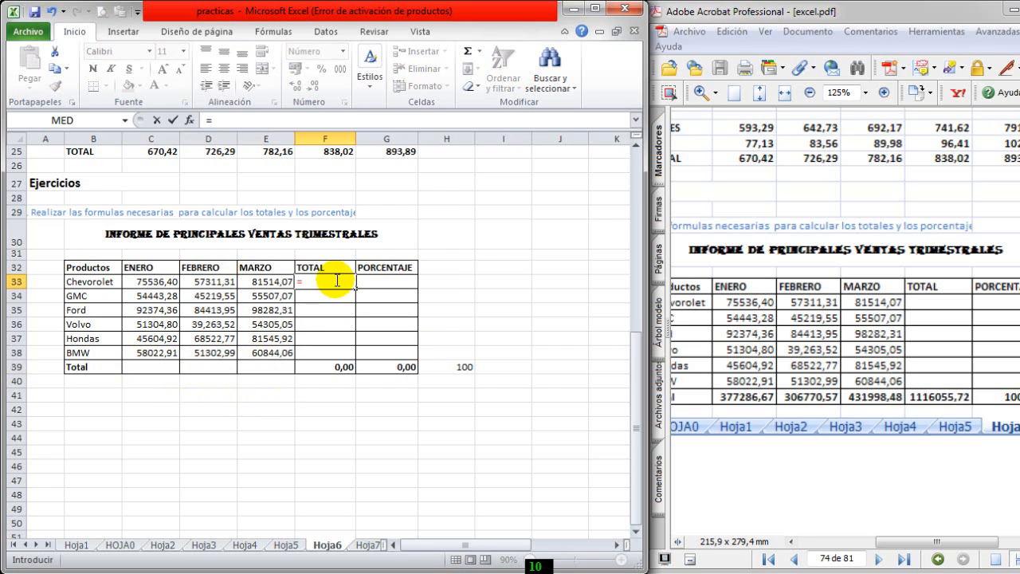
pyautogui.press('BackSpace')
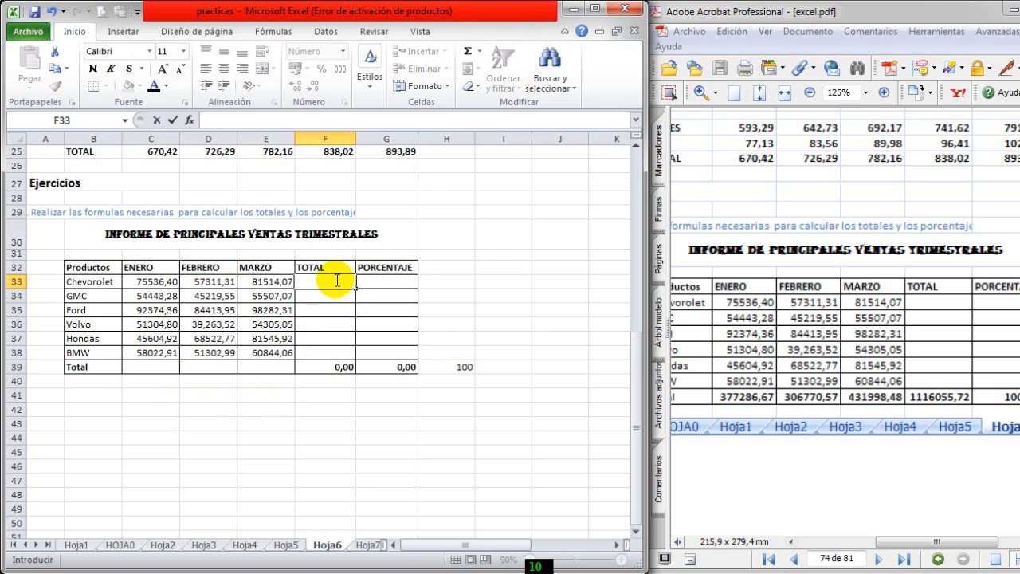
pyautogui.write('=')
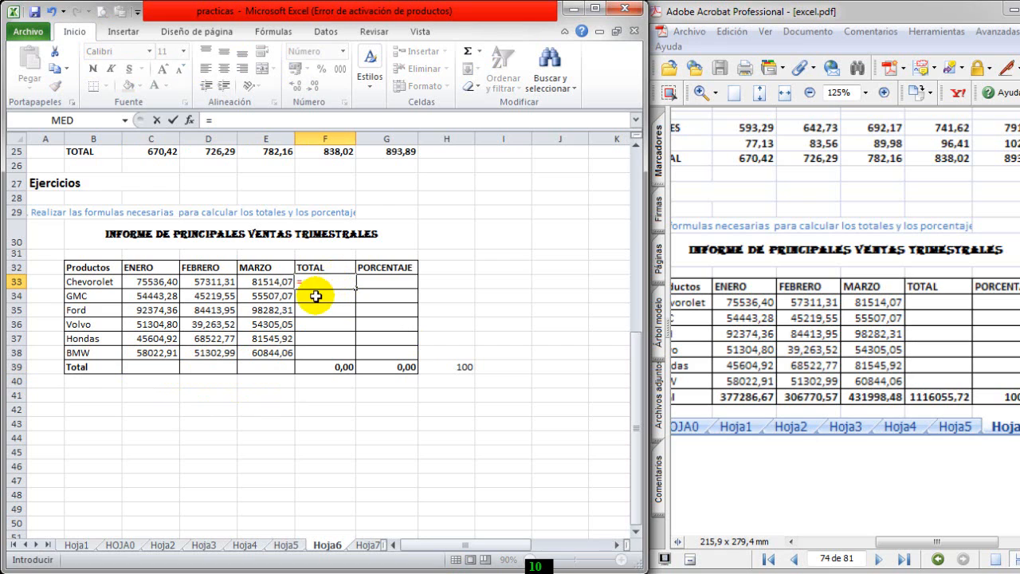
pyautogui.write('sum')
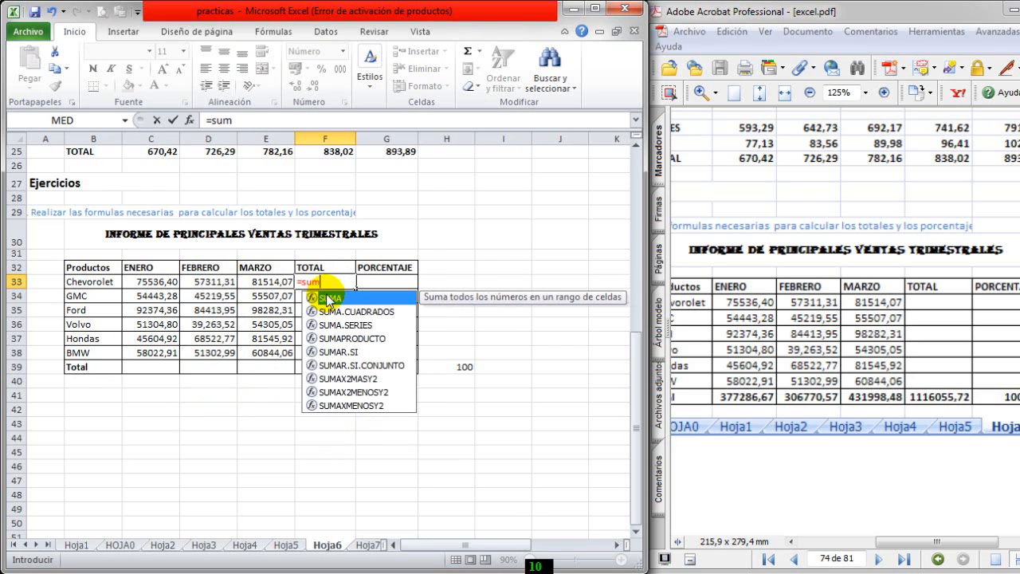
pyautogui.write('a(')
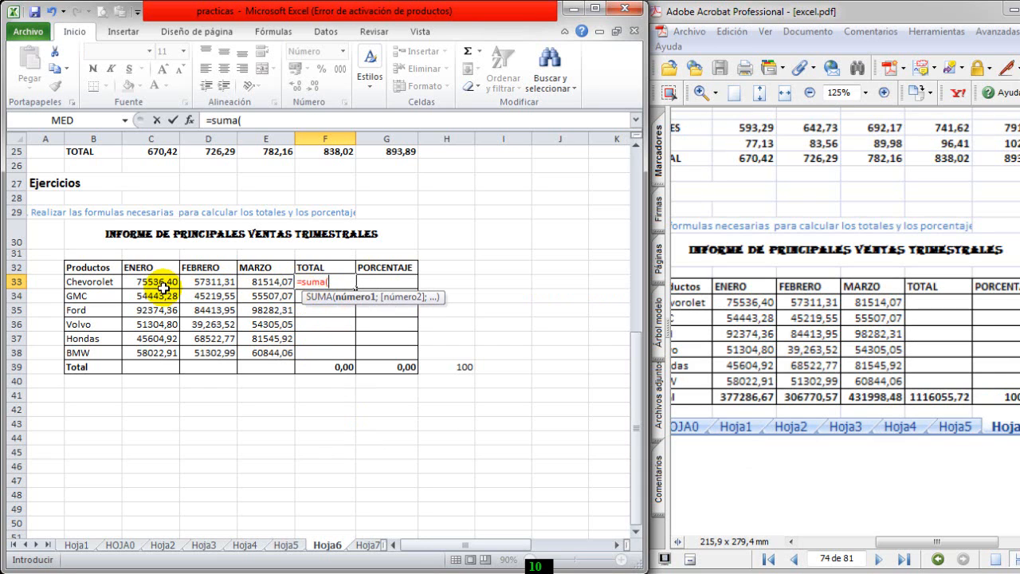
pyautogui.moveTo(161, 282); pyautogui.dragTo(256, 281)
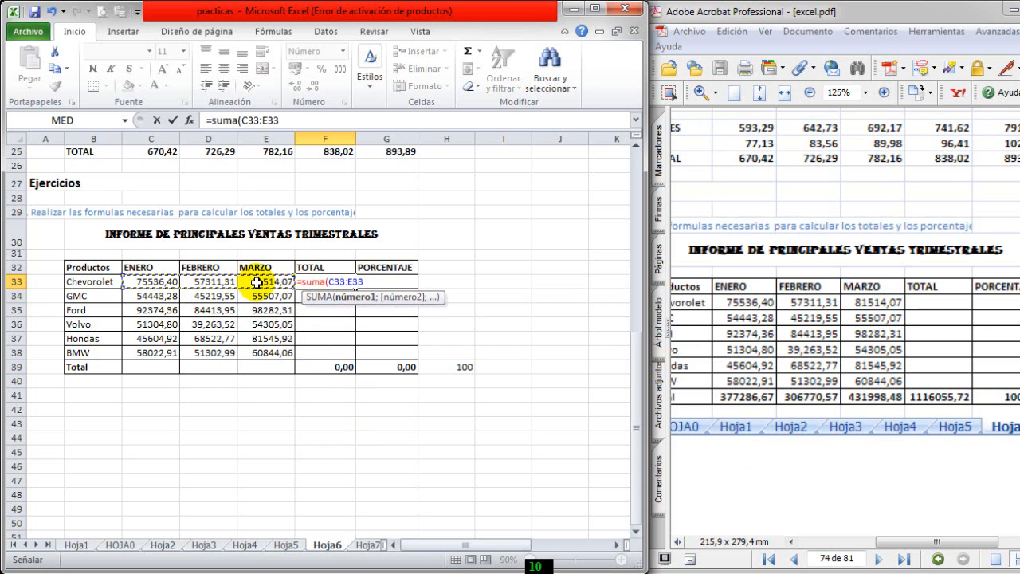
pyautogui.write(')')
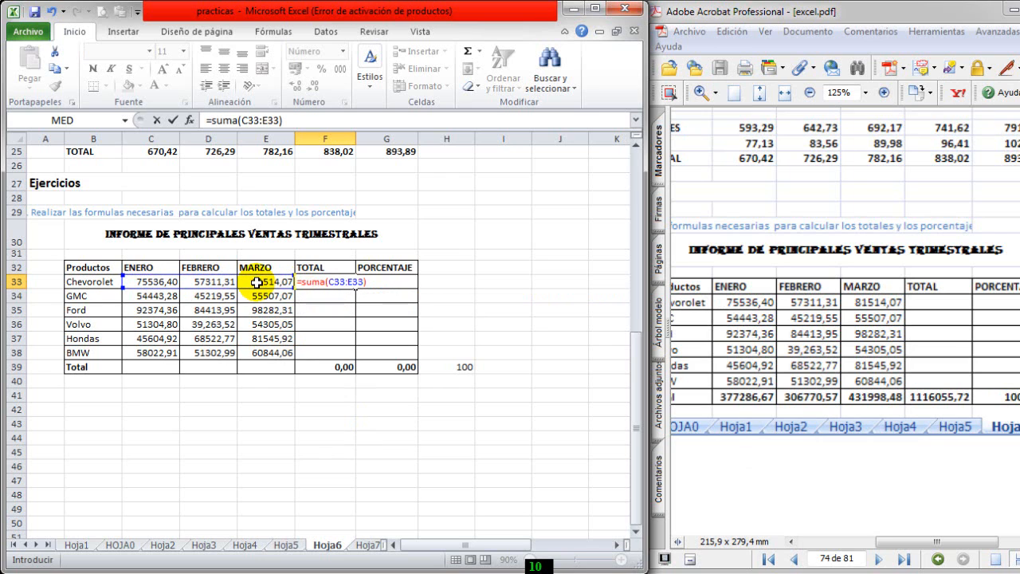
pyautogui.press('Return')
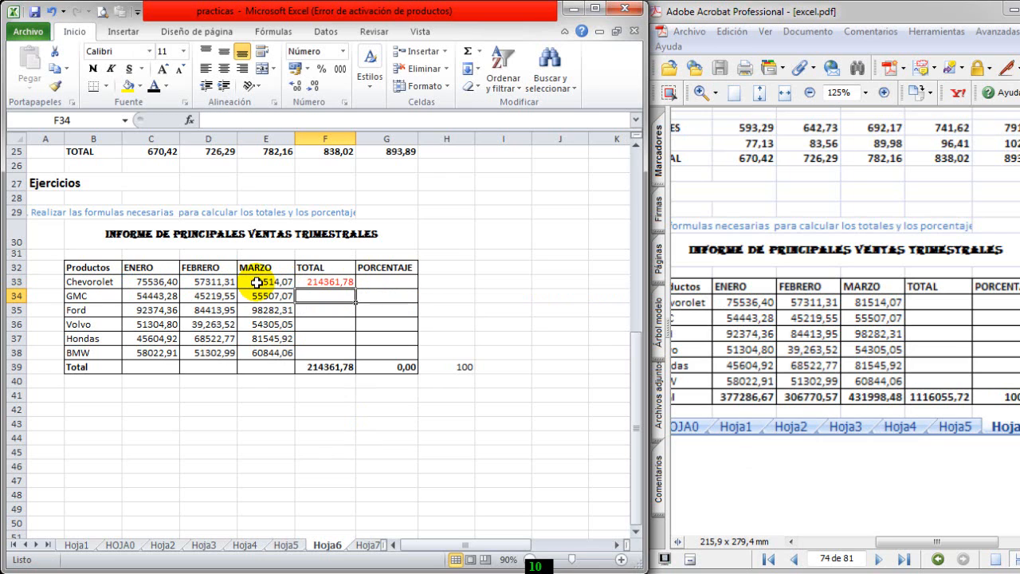
# Check the grand total formula in F39, and fill the Chevorolet total formula from F33 down to F38.
pyautogui.click(340, 282)
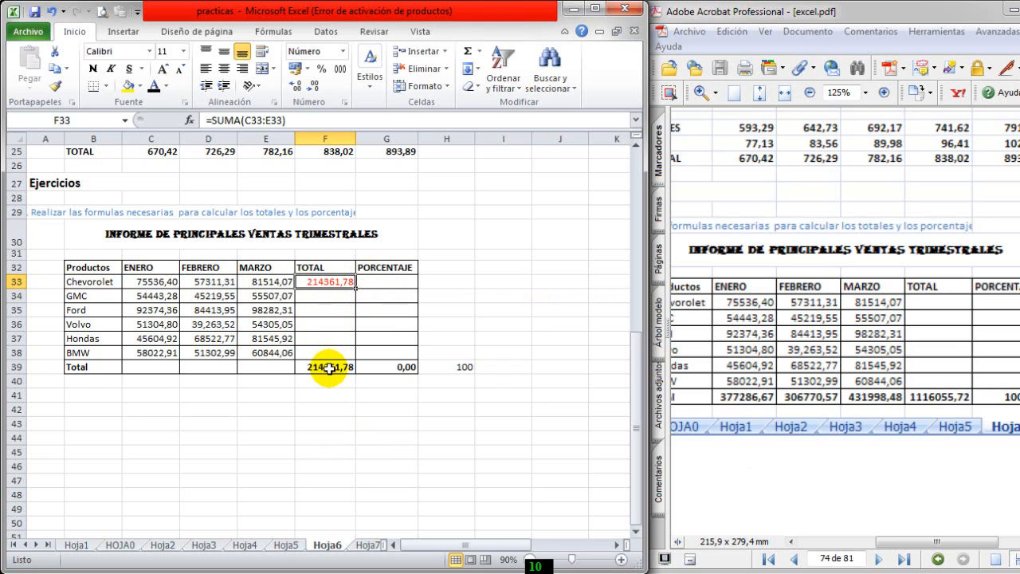
pyautogui.click(329, 368)
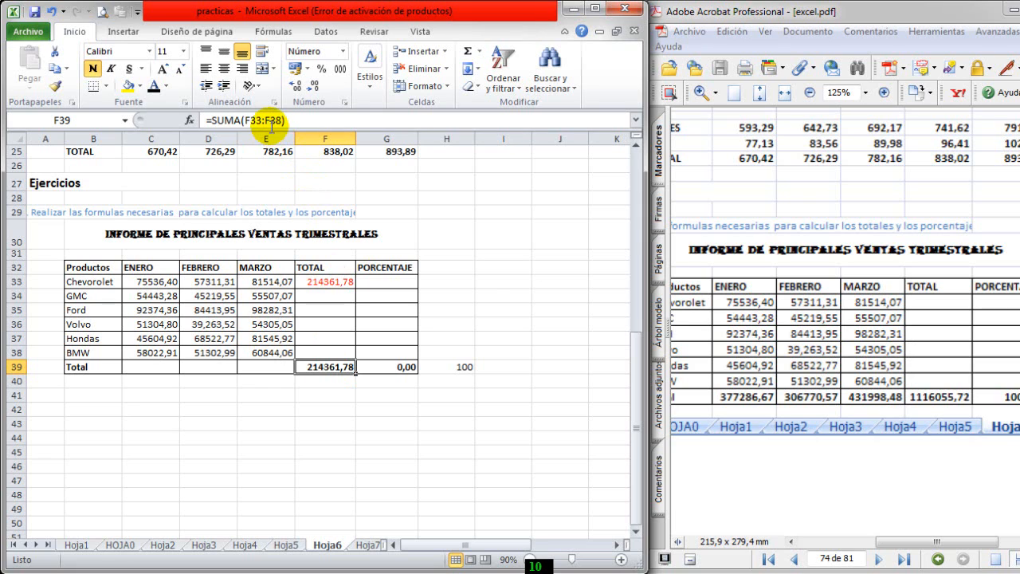
pyautogui.click(269, 119)
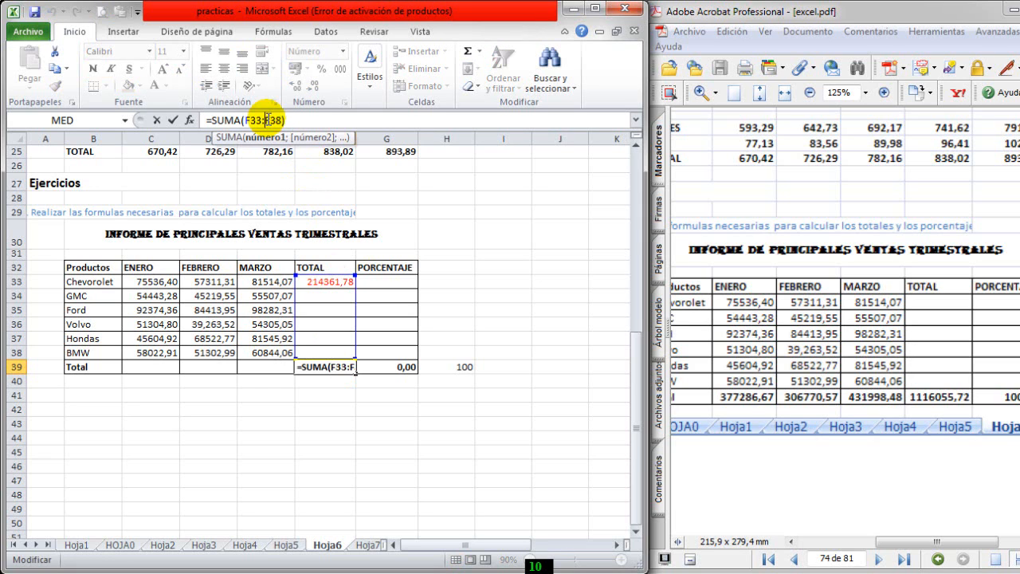
pyautogui.press('Return')
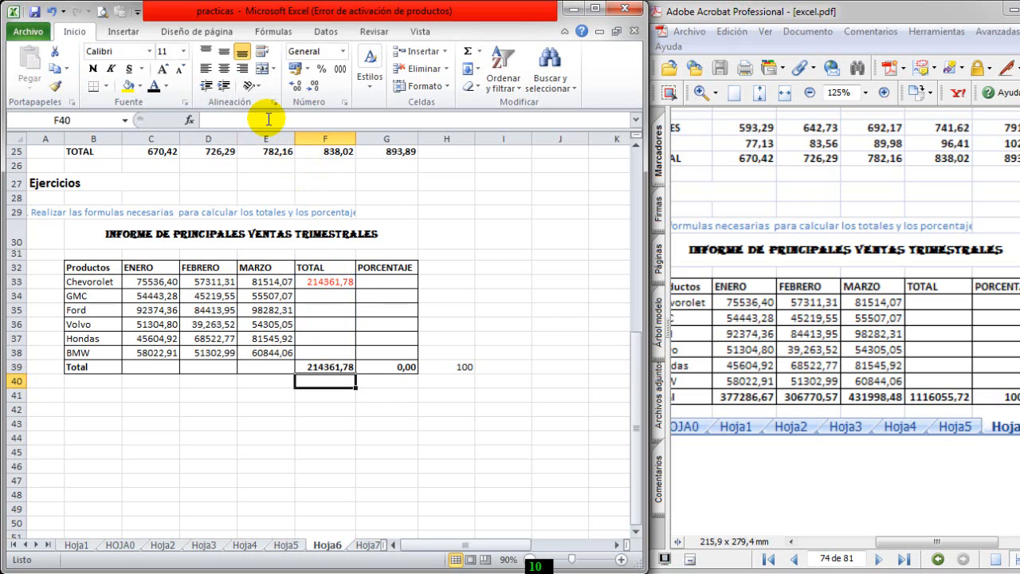
pyautogui.click(323, 280)
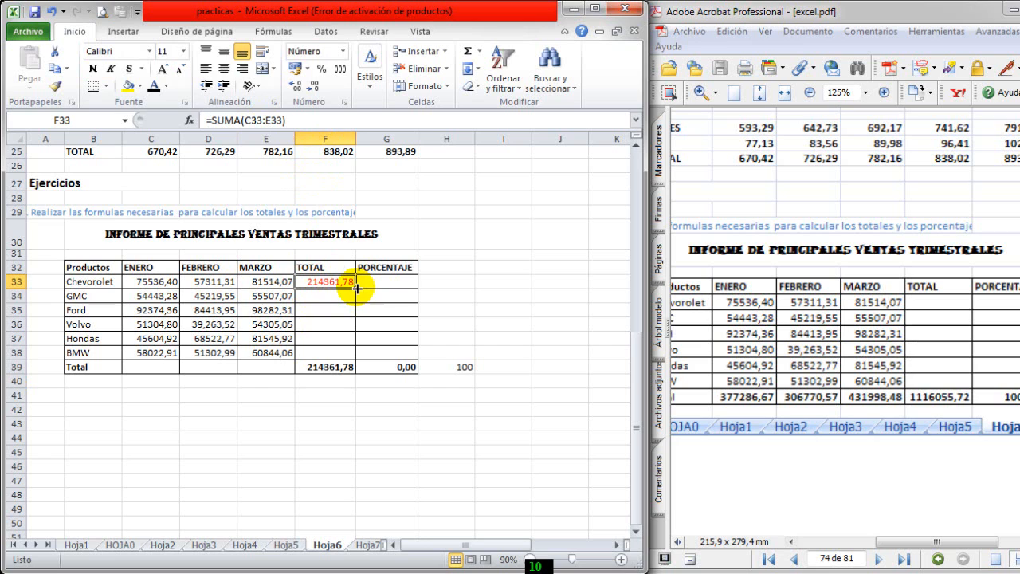
pyautogui.moveTo(357, 289); pyautogui.dragTo(359, 358)
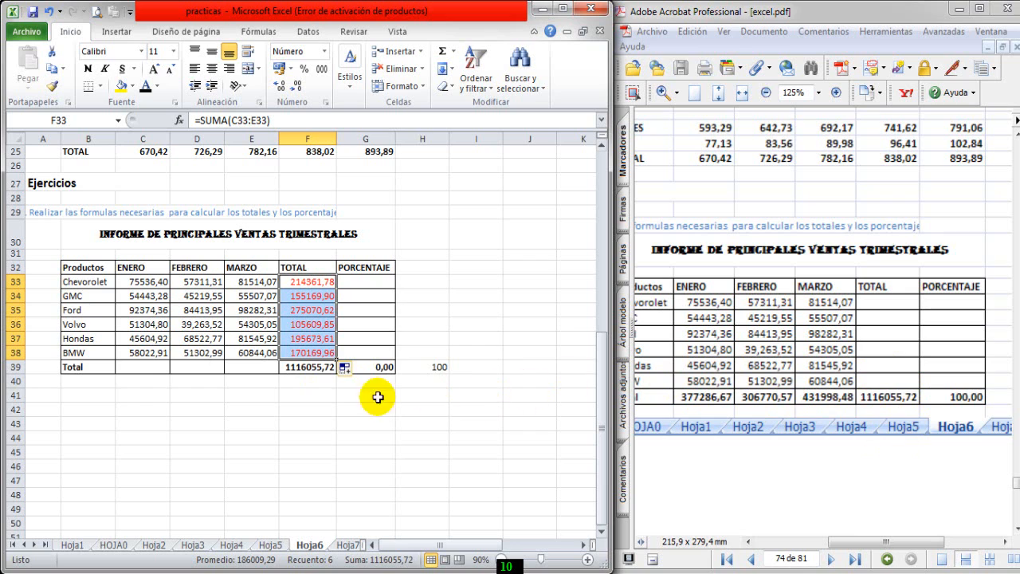
# Sum the ENERO sales in C39 with =SUMA(C33:C38) and fill the formula across to FEBRERO and MARZO in E39.
pyautogui.click(149, 367)
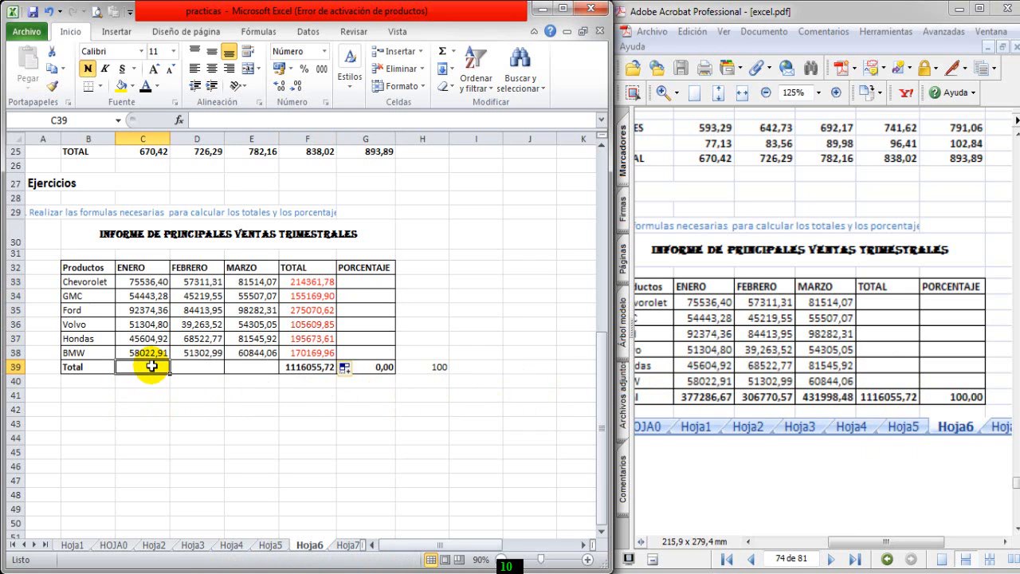
pyautogui.write(')')
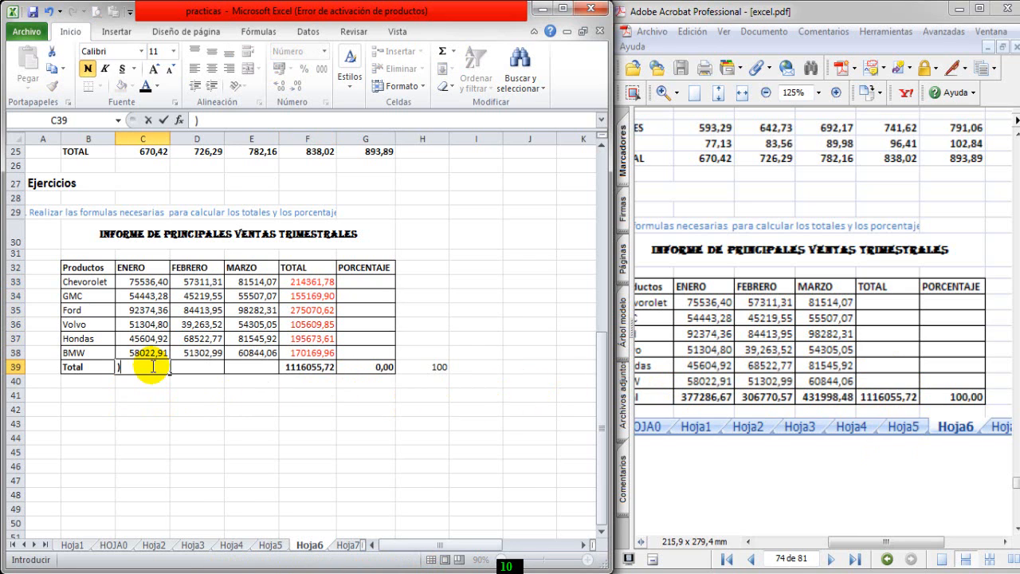
pyautogui.write('=suma(')
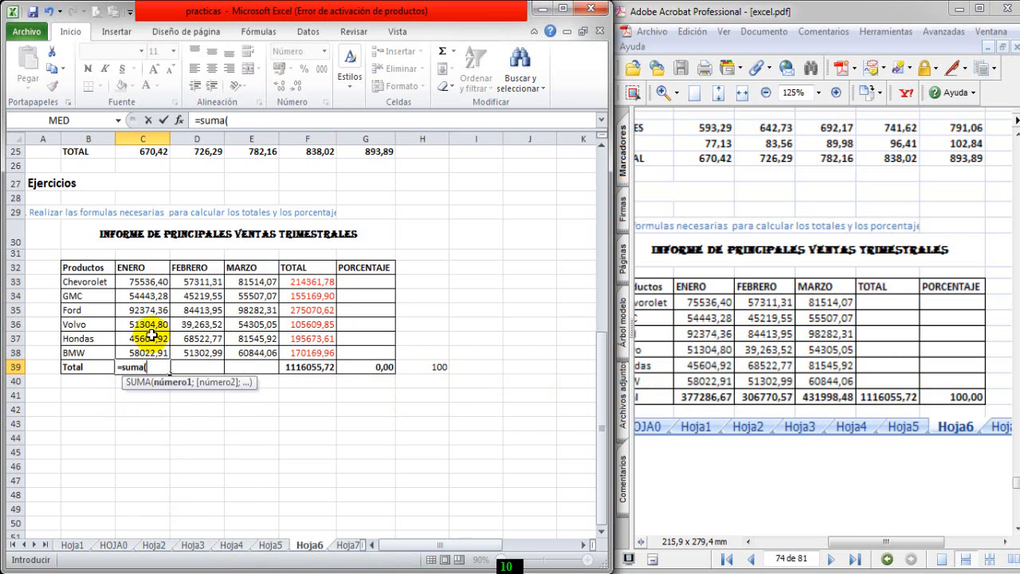
pyautogui.moveTo(140, 282); pyautogui.dragTo(144, 352)
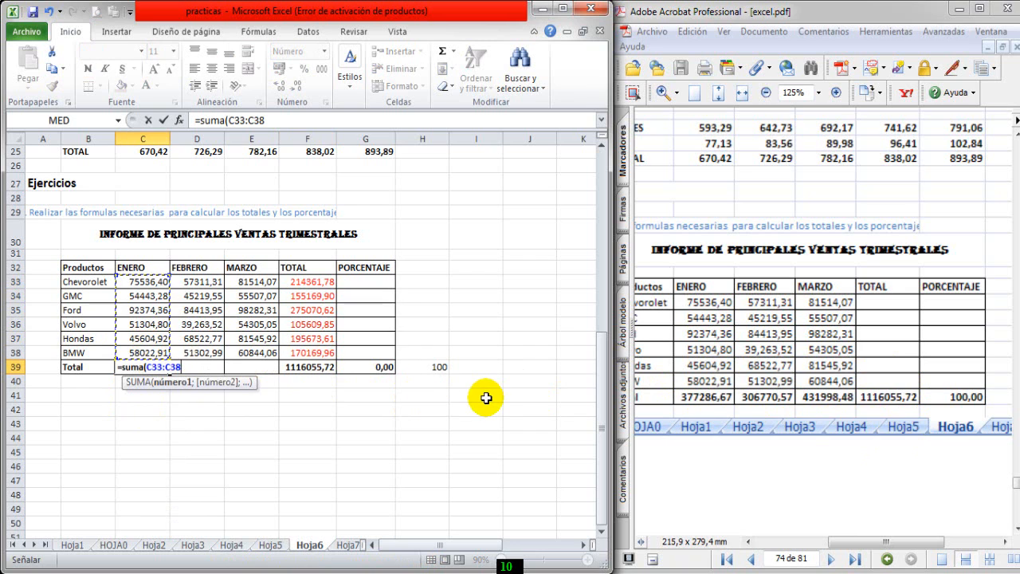
pyautogui.write(')')
pyautogui.press('Return')
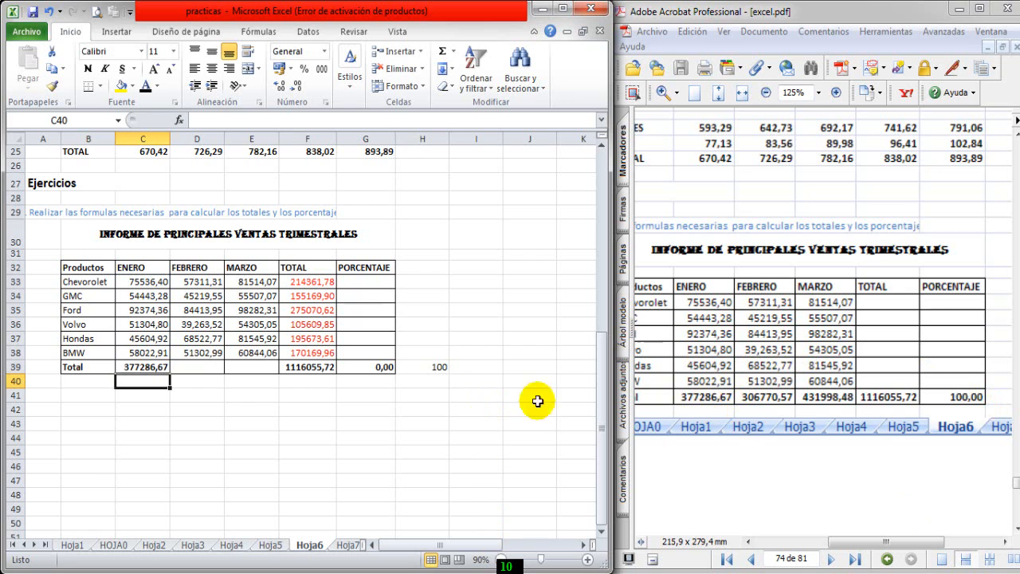
pyautogui.click(150, 368)
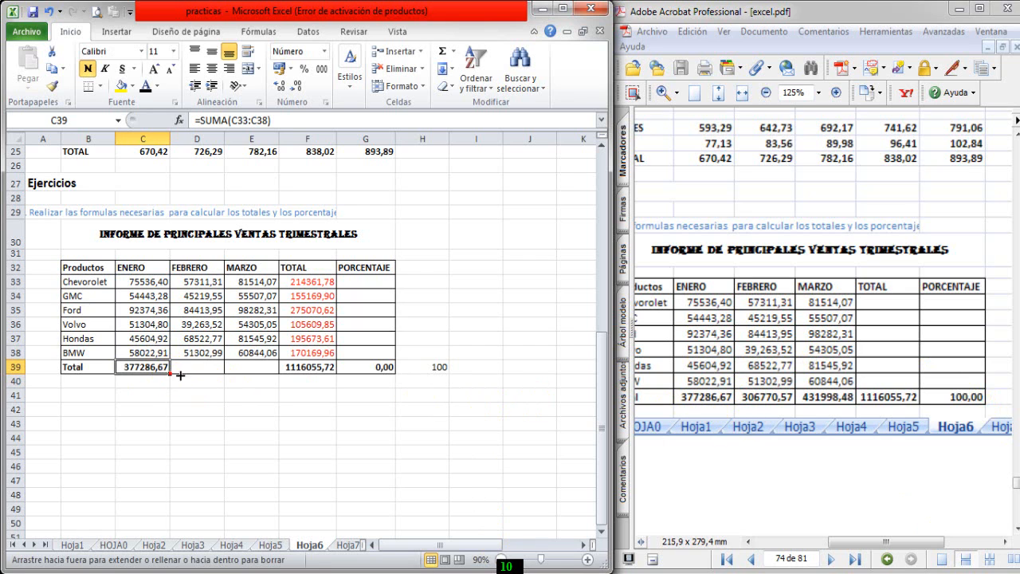
pyautogui.moveTo(180, 375); pyautogui.dragTo(271, 375)
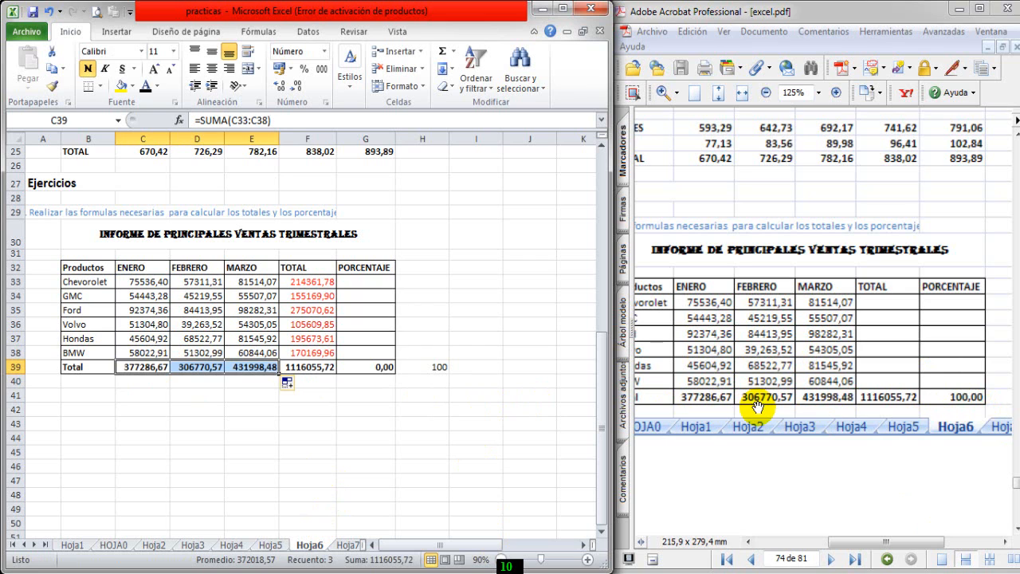
# Examine the percentage total in G39, the grand total in F39, the reference value in H39 and the product totals in column F.
pyautogui.click(363, 367)
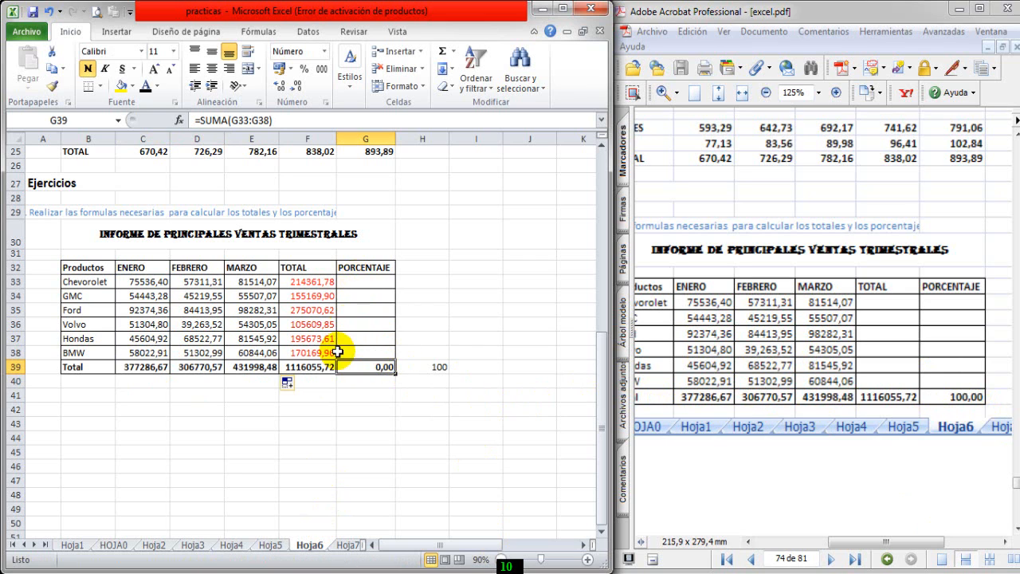
pyautogui.click(310, 369)
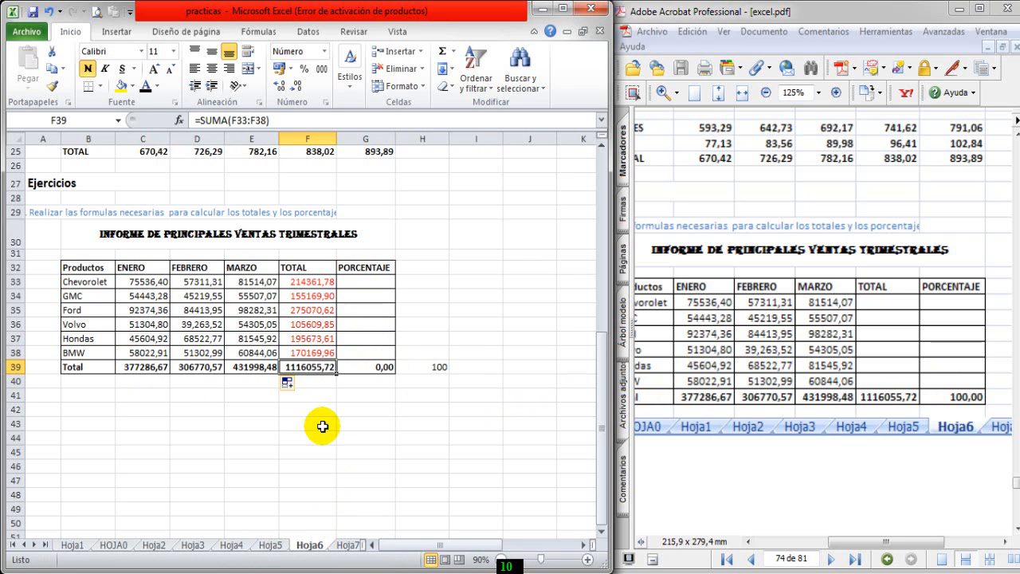
pyautogui.click(411, 367)
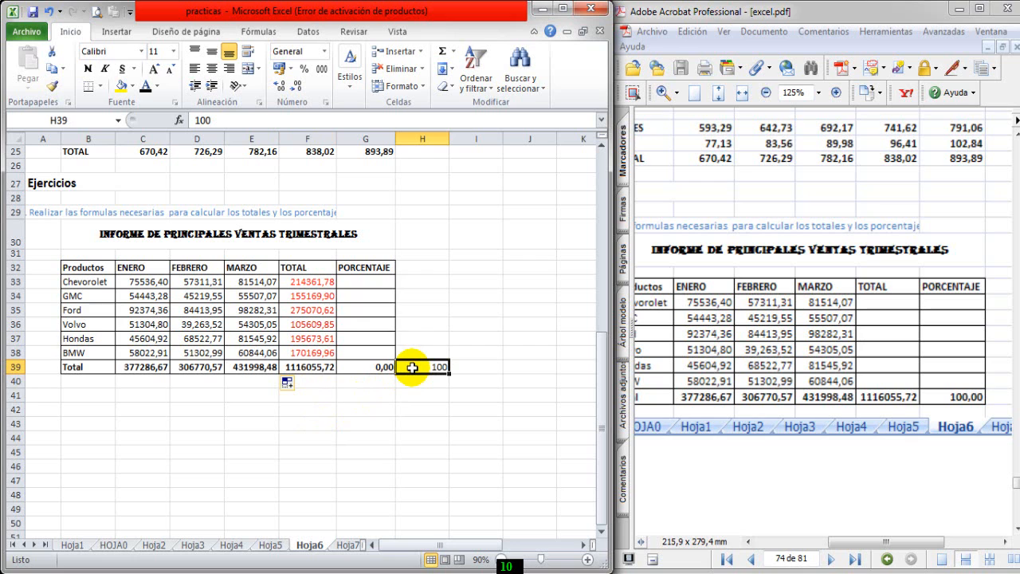
pyautogui.click(318, 281)
pyautogui.click(318, 295)
pyautogui.click(315, 310)
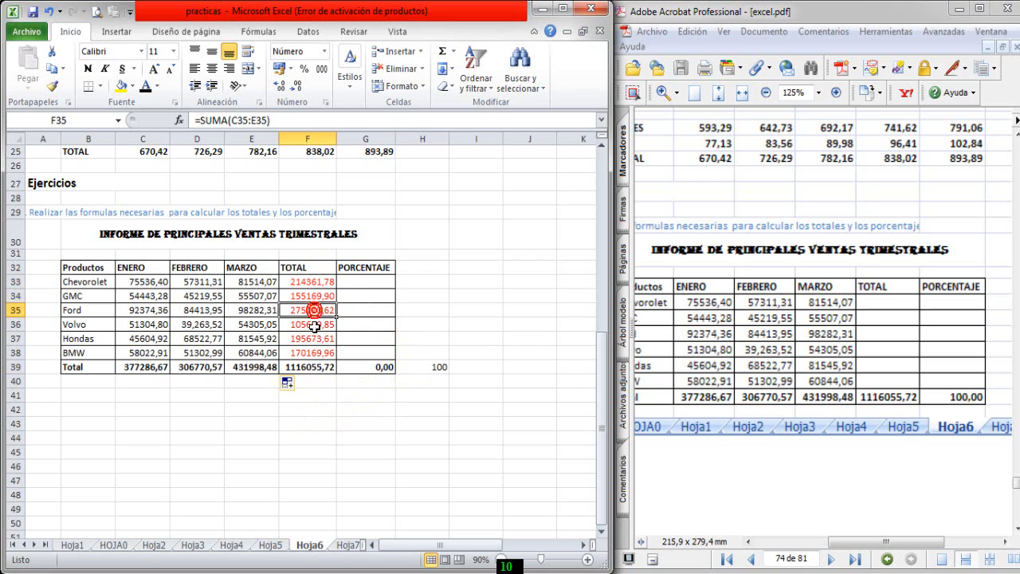
pyautogui.click(315, 325)
pyautogui.click(315, 338)
pyautogui.click(315, 319)
pyautogui.click(317, 281)
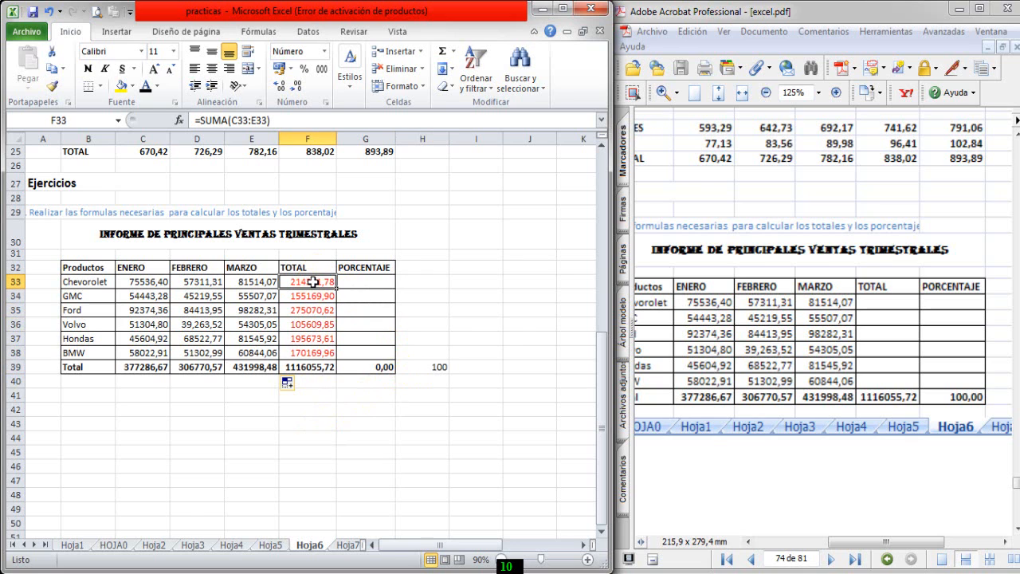
# Clear the trial entry from the Chevorolet PORCENTAJE cell G33 and leave the cell.
pyautogui.click(358, 282)
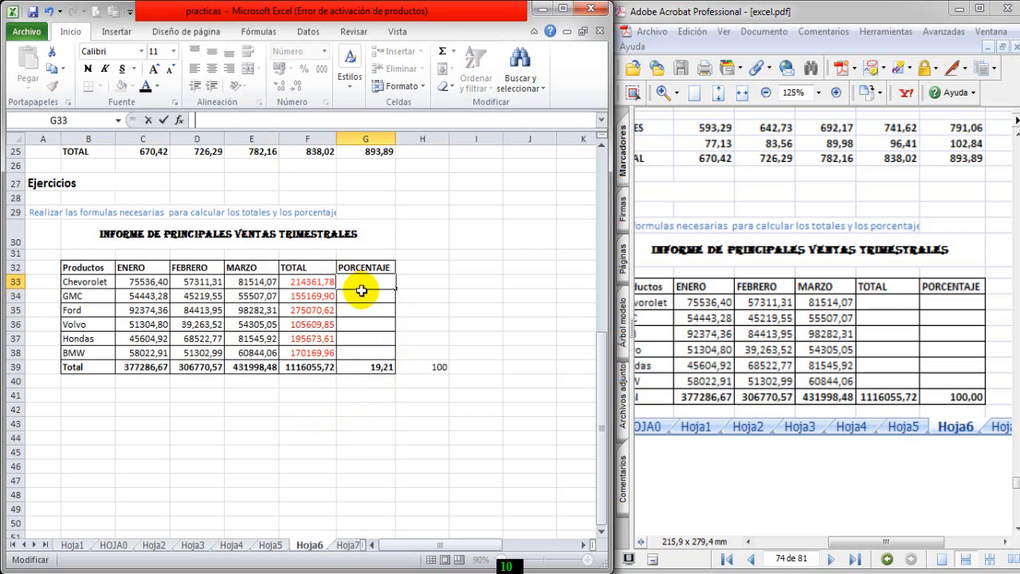
pyautogui.click(454, 279)
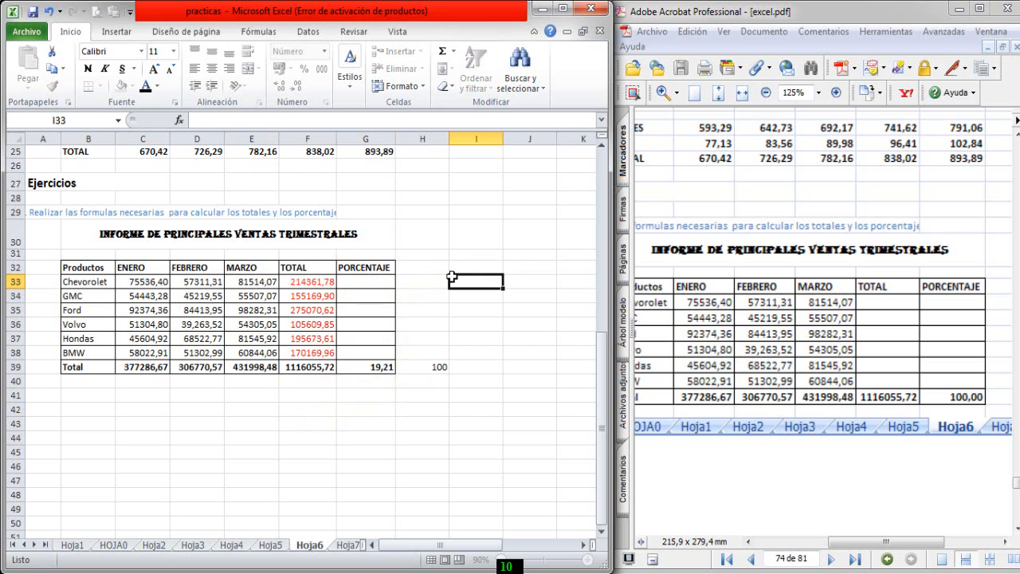
# Start the Chevorolet PORCENTAJE formula in G33 by multiplying the total F33 by the absolute reference $H$39.
pyautogui.click(364, 281)
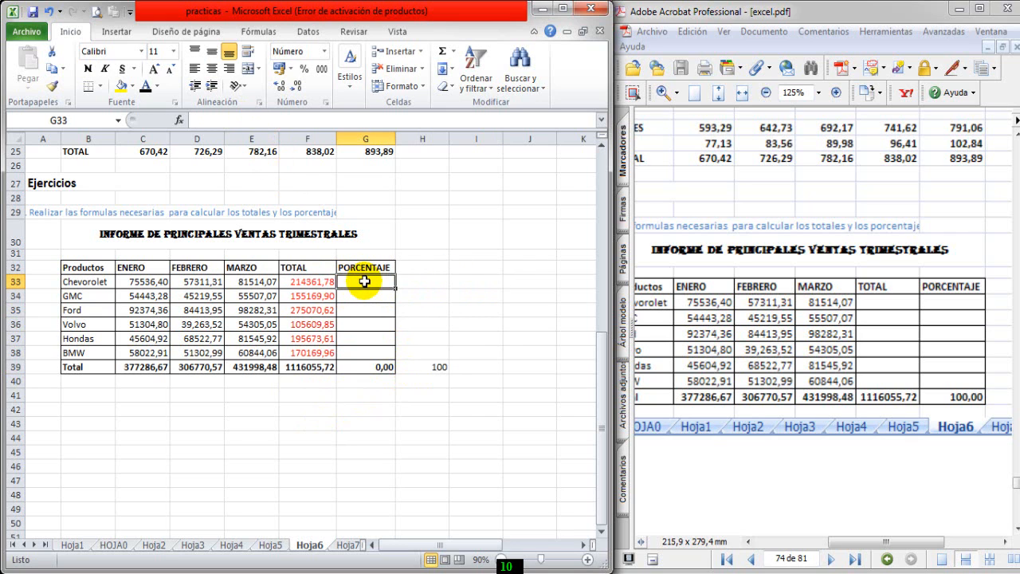
pyautogui.write('=')
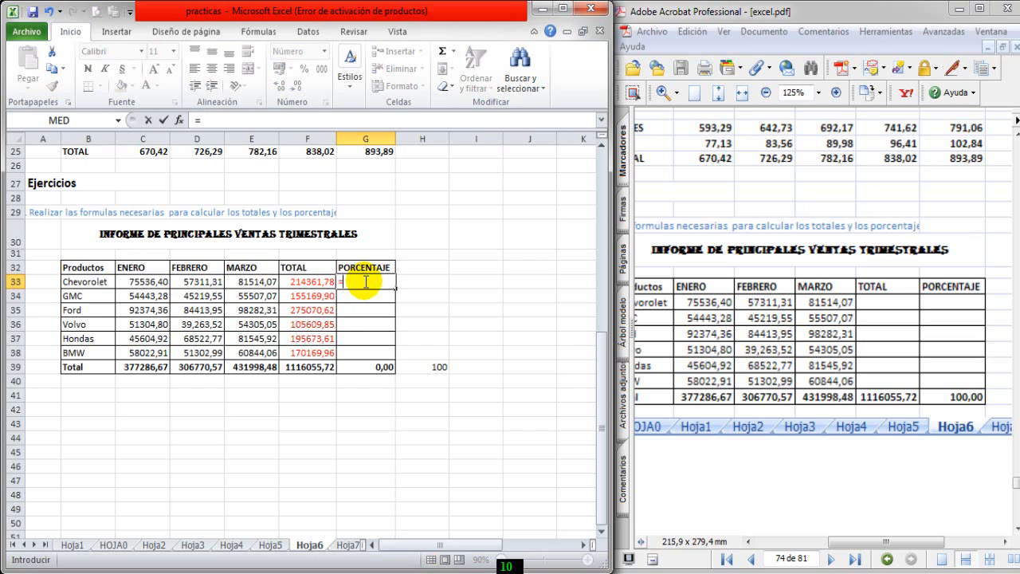
pyautogui.click(308, 282)
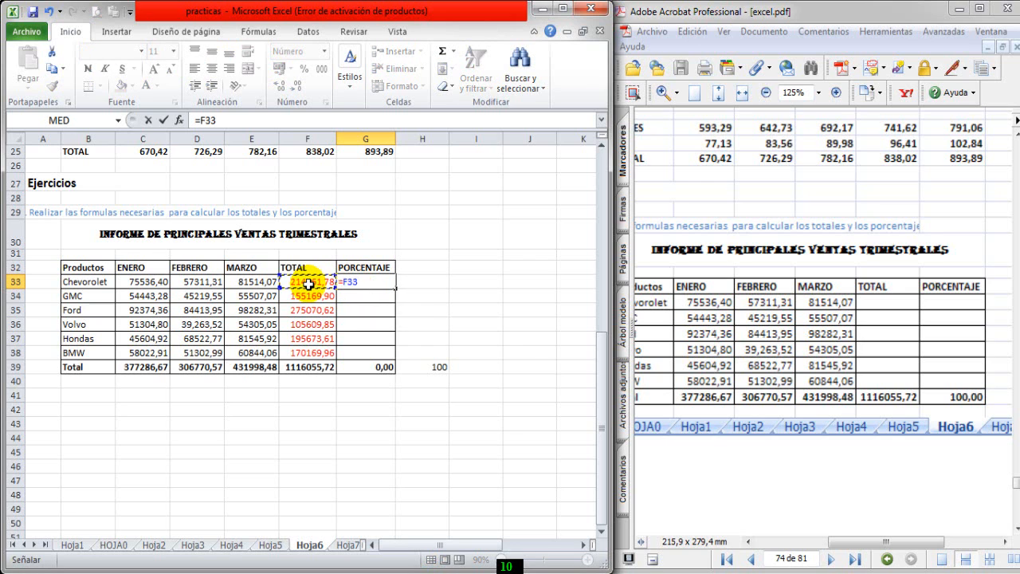
pyautogui.write('*')
pyautogui.click(439, 365)
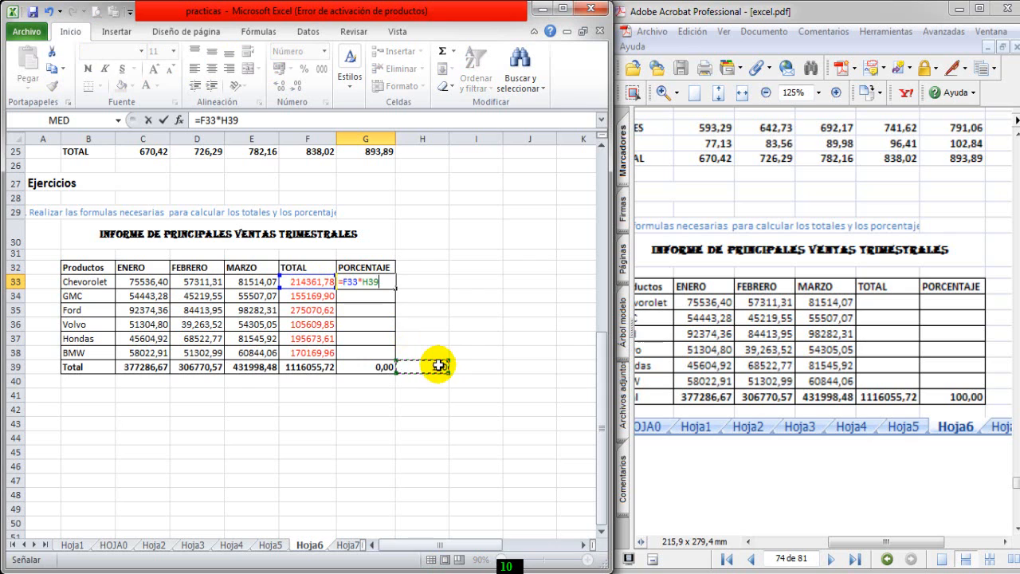
pyautogui.press('F4')
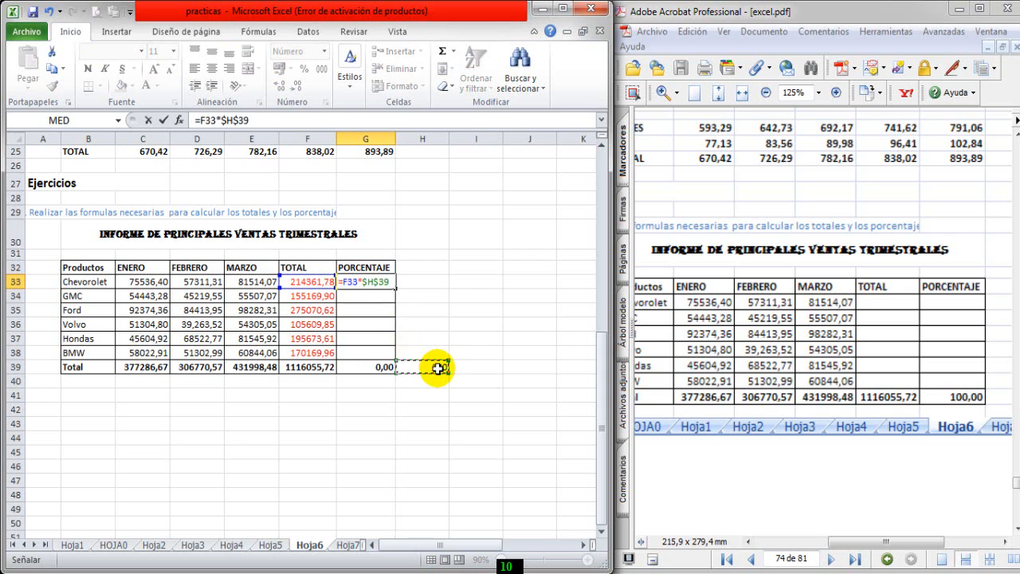
# Enclose the product in parentheses and divide it by the absolute grand total, entering =(F33*$H$39)/$F$39 in G33.
pyautogui.write(')')
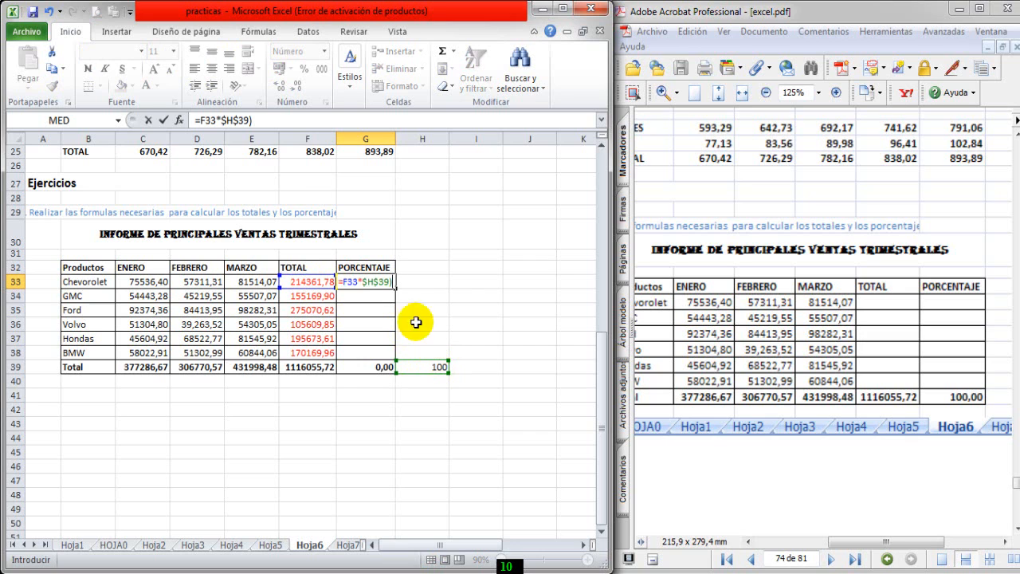
pyautogui.click(199, 119)
pyautogui.click(223, 174)
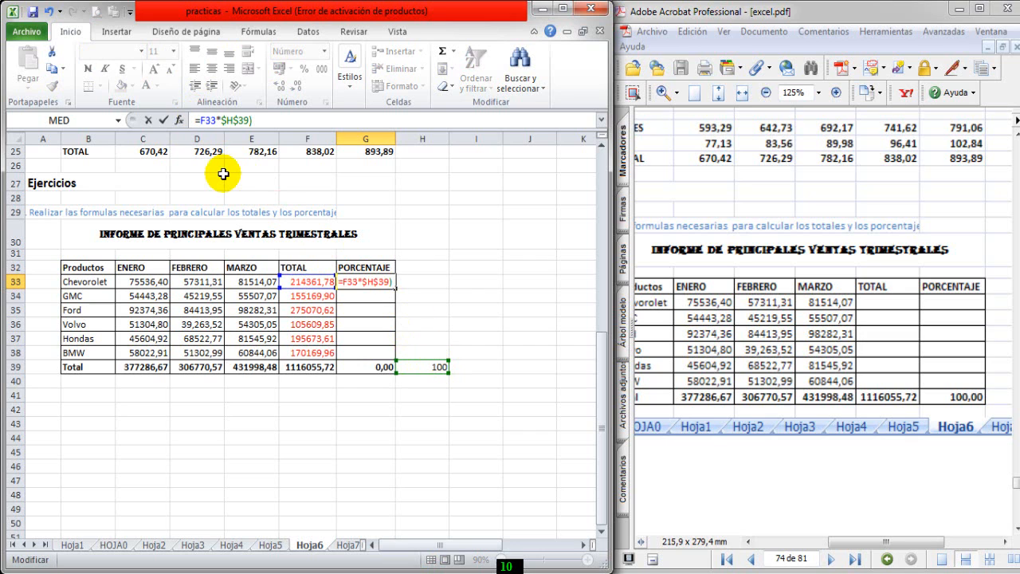
pyautogui.write('(')
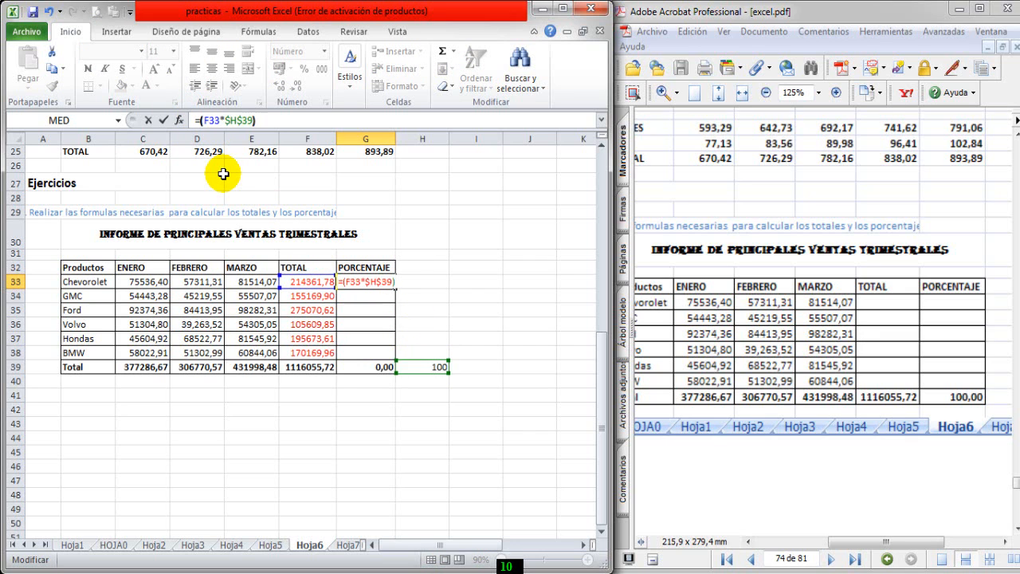
pyautogui.press('End')
pyautogui.click(297, 365)
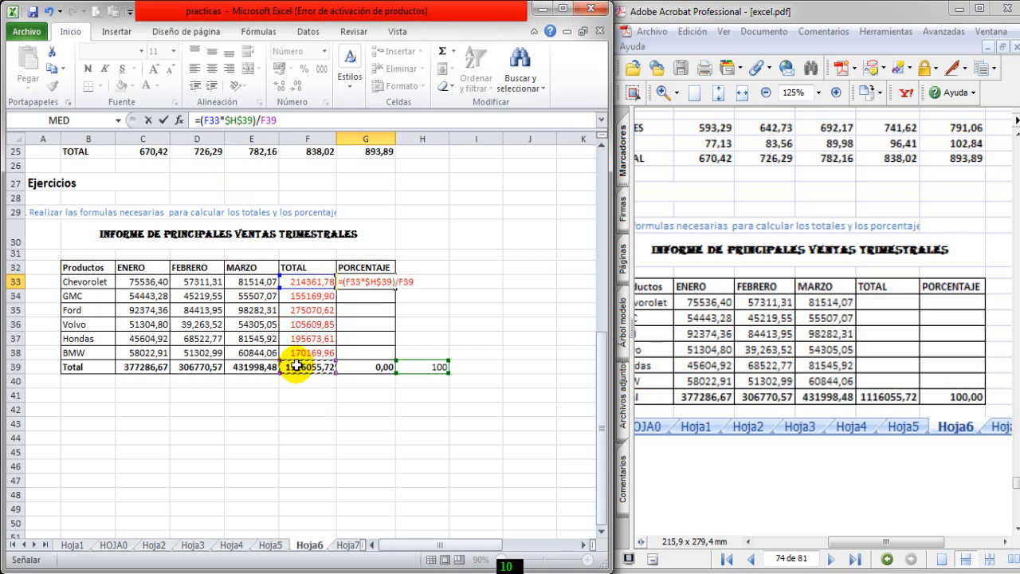
pyautogui.press('F4')
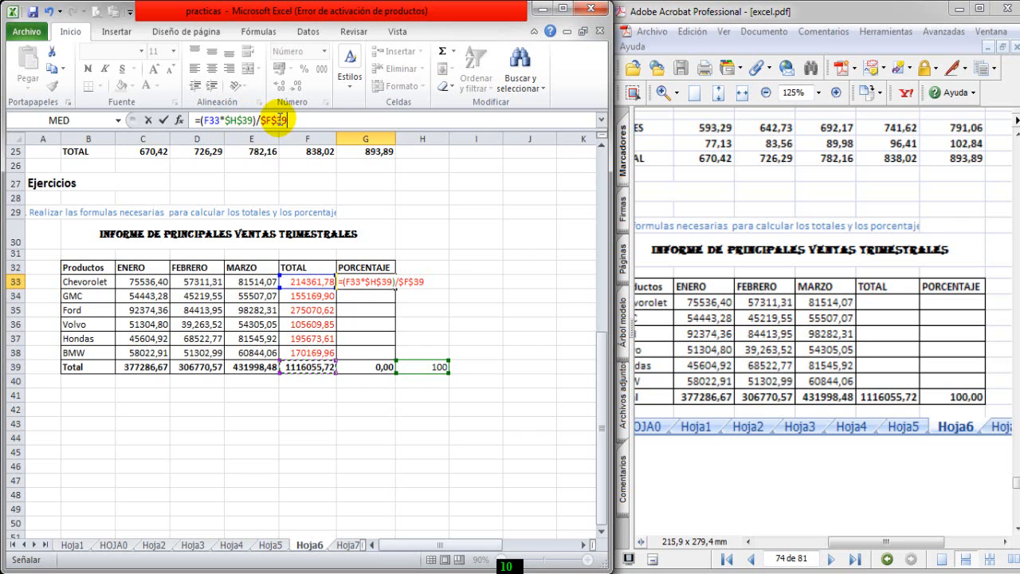
pyautogui.press('Return')
# Review the percentage formula in G33 and the SUMA formula of the percentage total in G39.
pyautogui.click(377, 282)
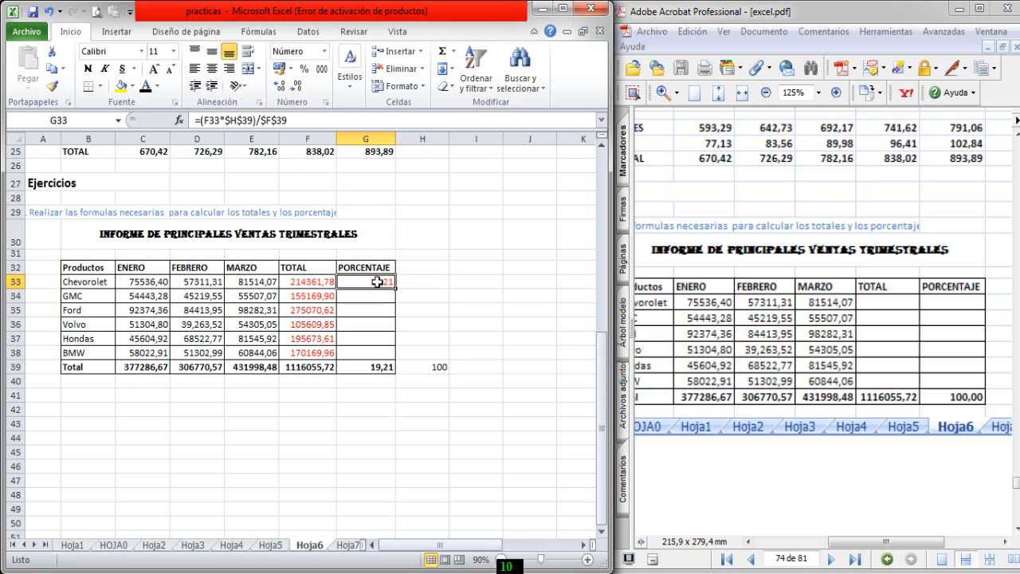
pyautogui.click(377, 283)
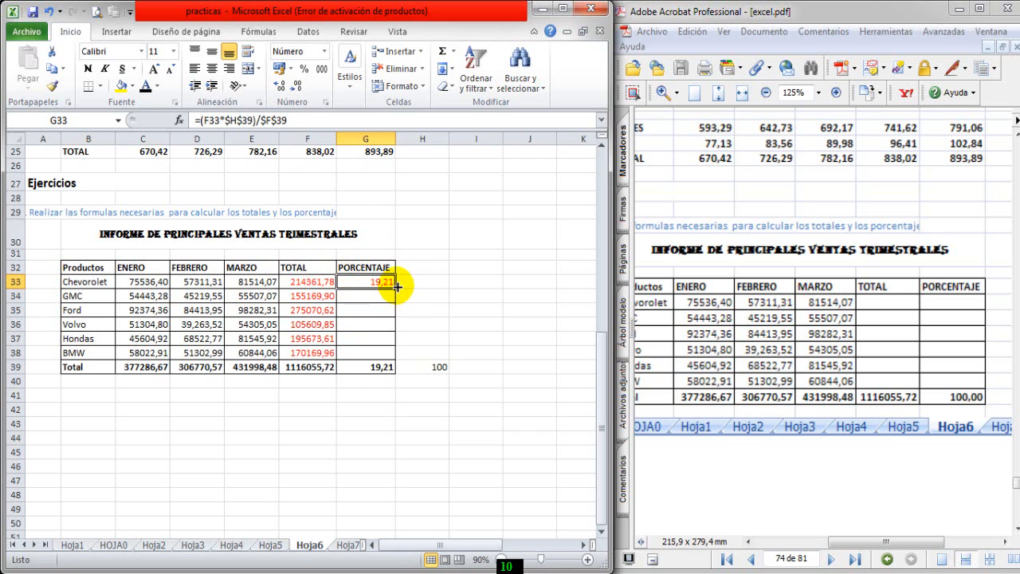
pyautogui.click(381, 365)
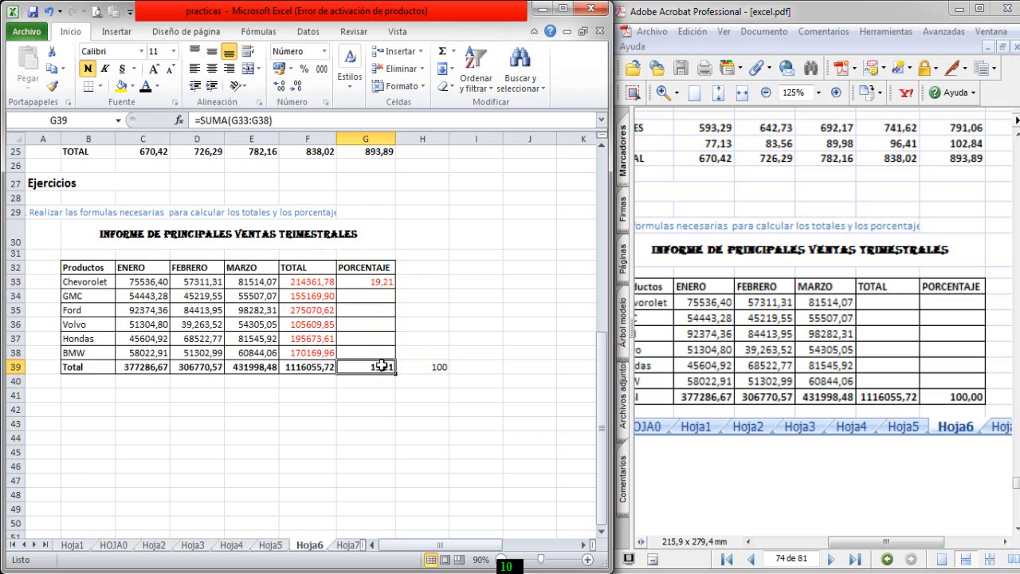
pyautogui.click(252, 119)
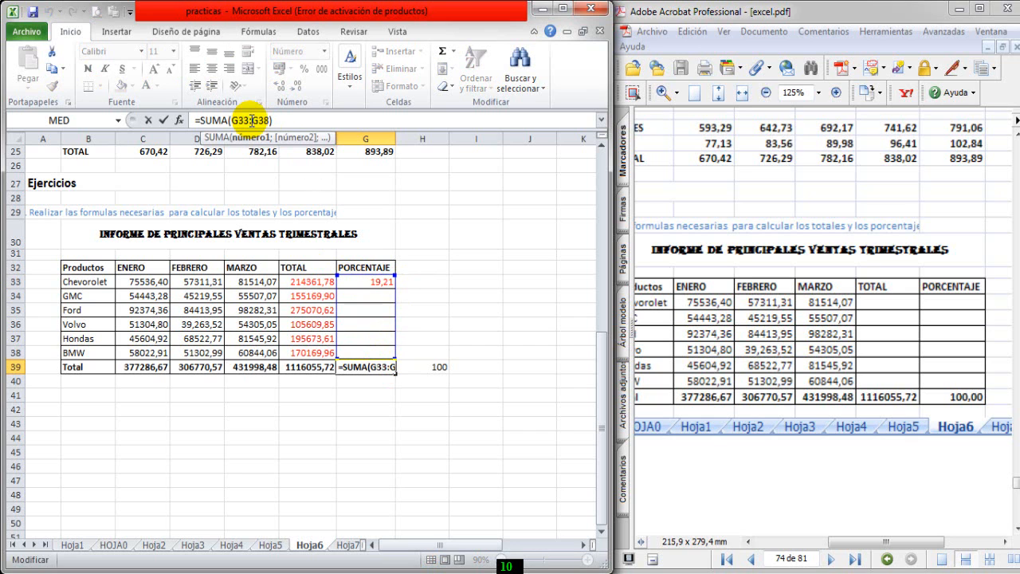
pyautogui.press('Return')
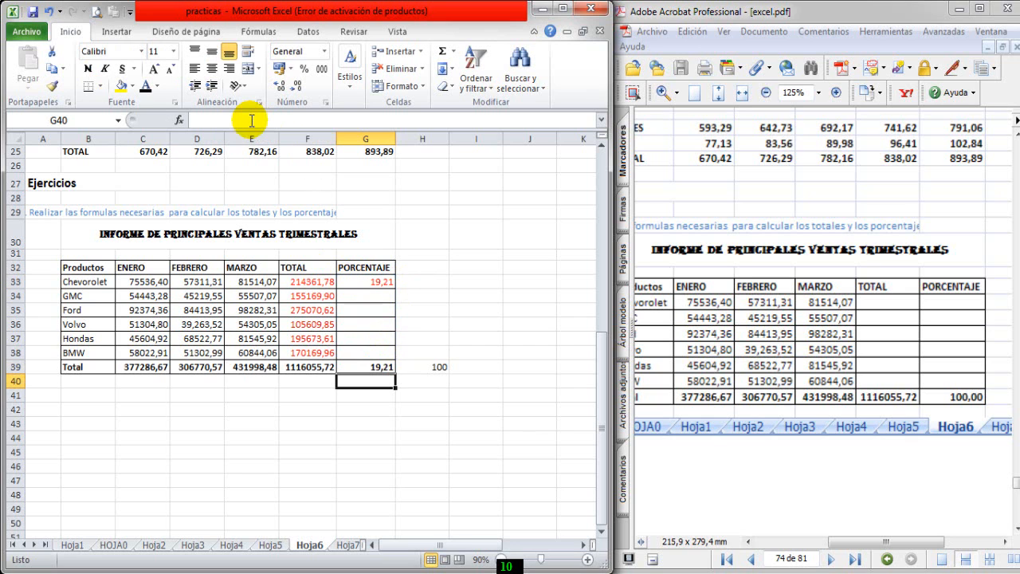
# Fill the Chevorolet percentage formula from G33 down to G38 for the remaining products.
pyautogui.click(386, 281)
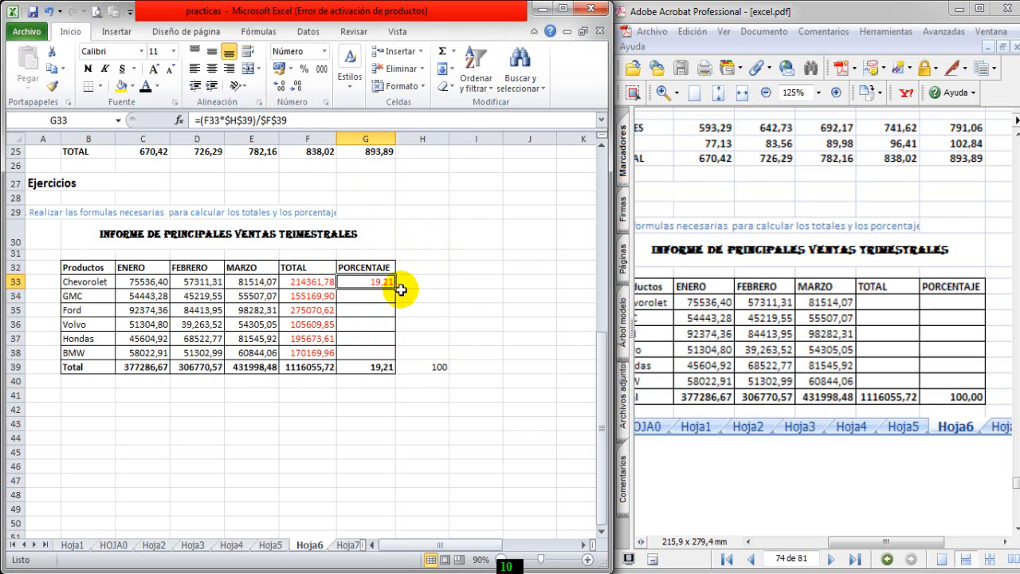
pyautogui.moveTo(393, 289); pyautogui.dragTo(397, 354)
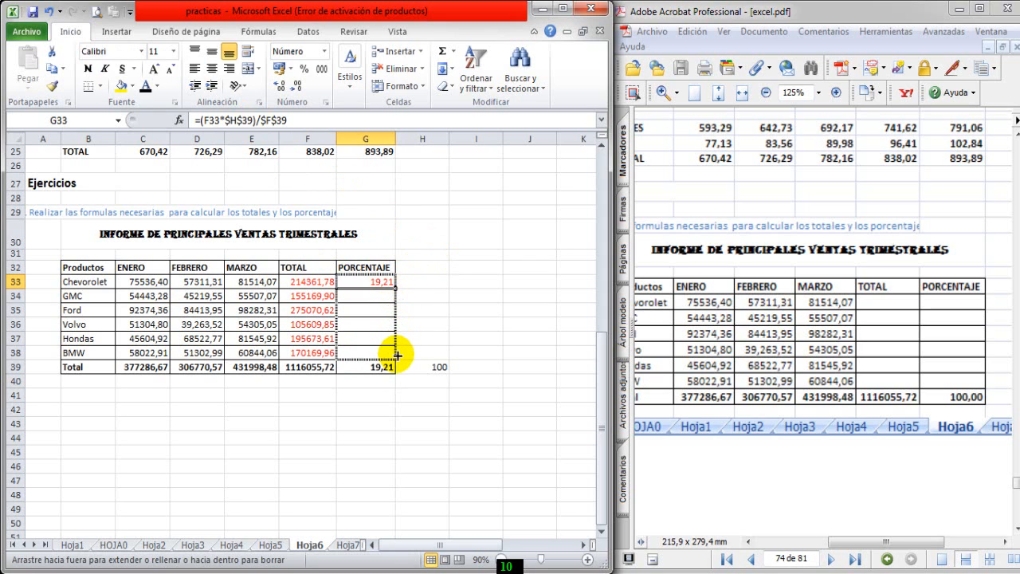
pyautogui.moveTo(397, 354); pyautogui.dragTo(398, 353)
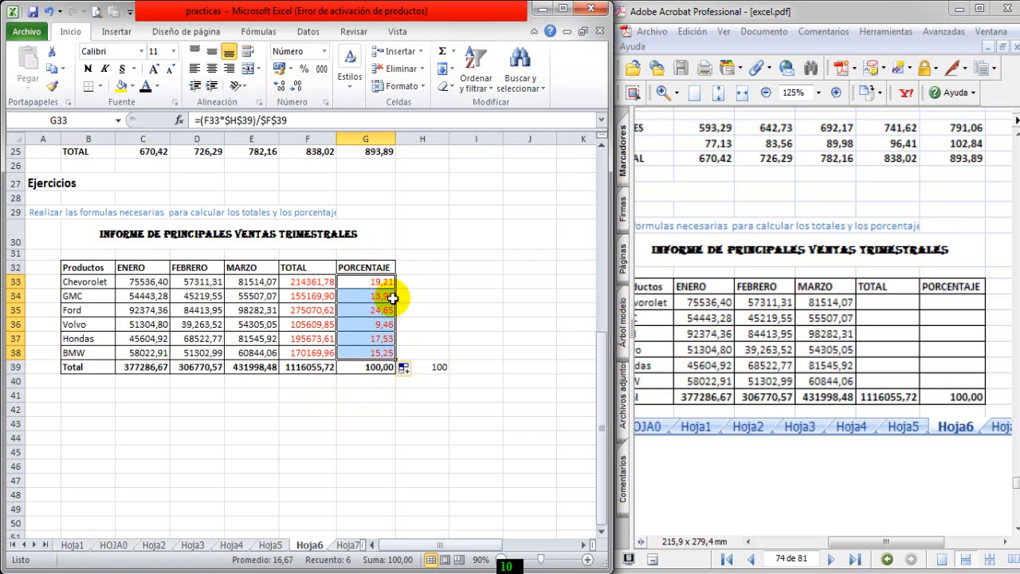
pyautogui.click(376, 426)
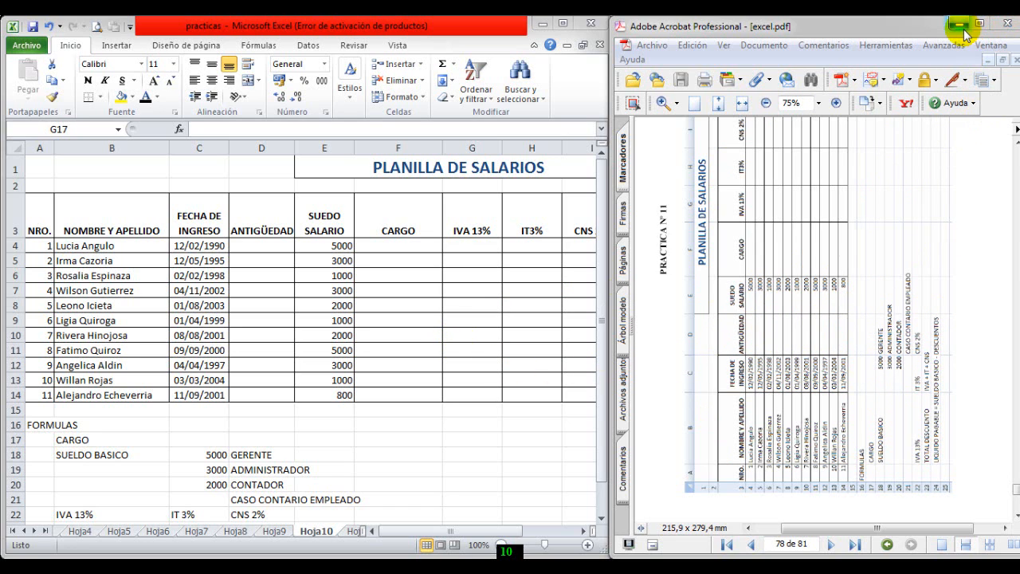
# Maximize the salary workbook and colour the SUELDO BASICO rules in B18:E21 dark red.
pyautogui.doubleClick(446, 30)
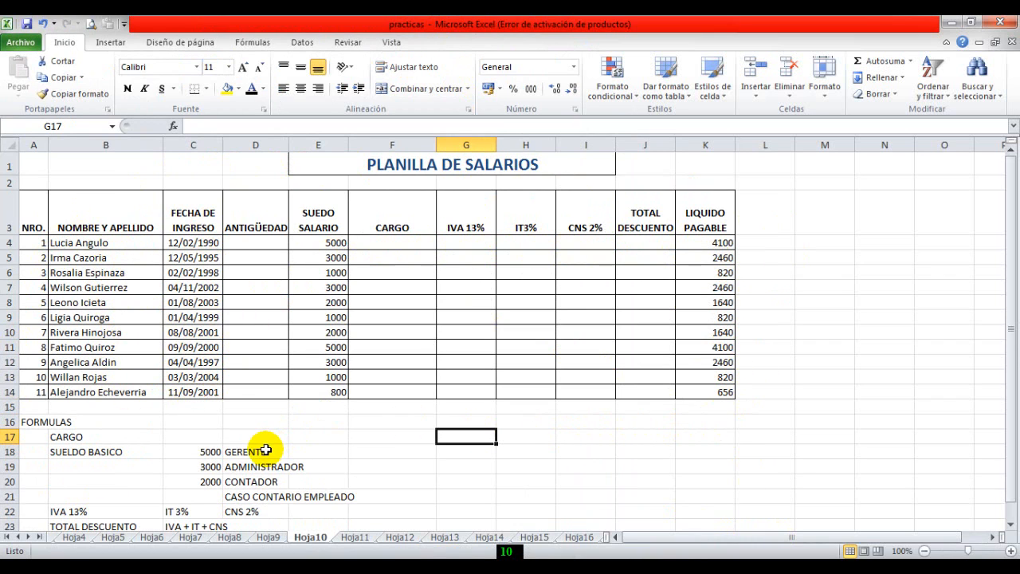
pyautogui.scroll(-1, 267, 448)
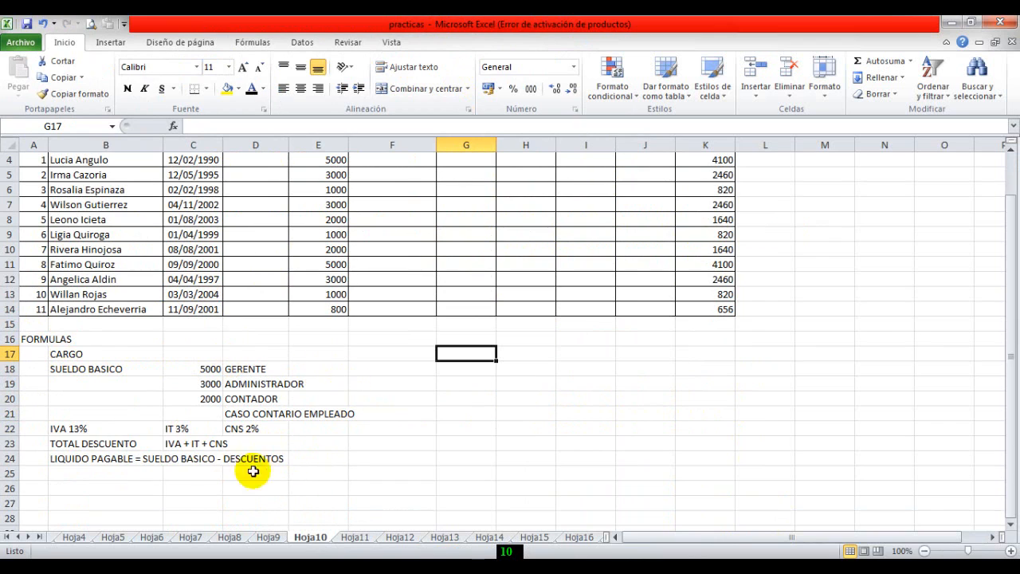
pyautogui.moveTo(88, 369); pyautogui.dragTo(330, 412)
pyautogui.click(263, 93)
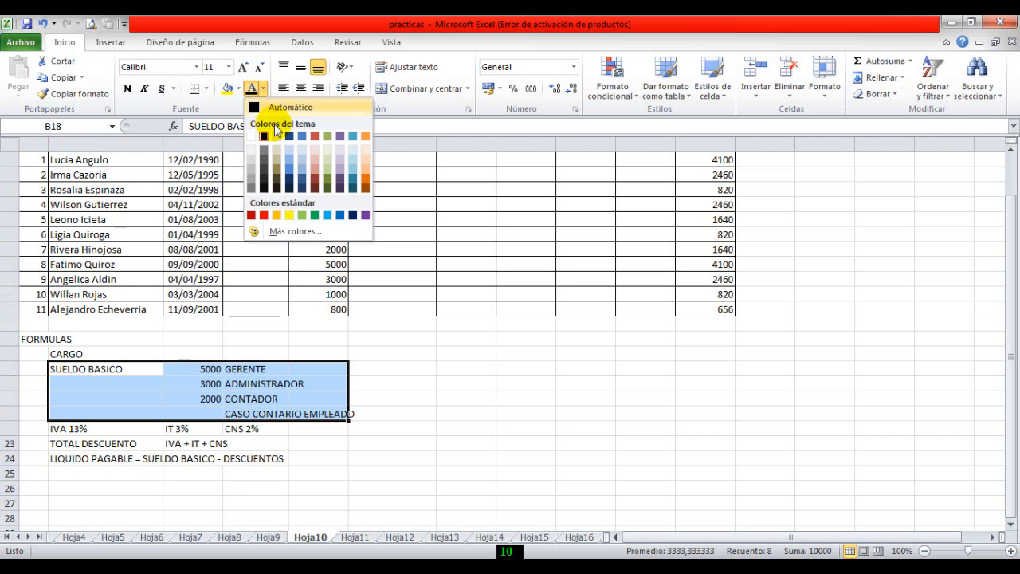
pyautogui.click(251, 211)
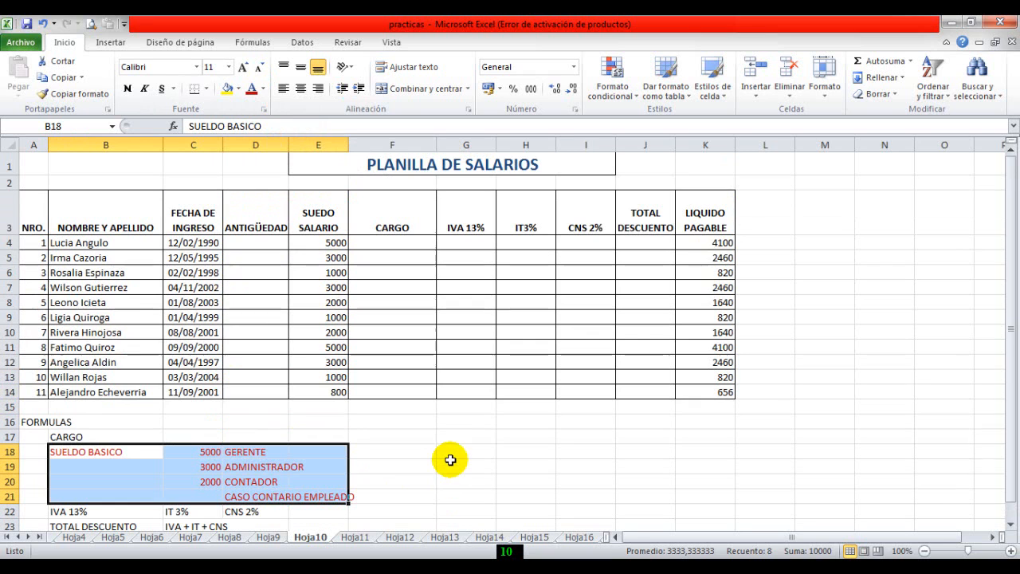
pyautogui.scroll(1, 450, 460)
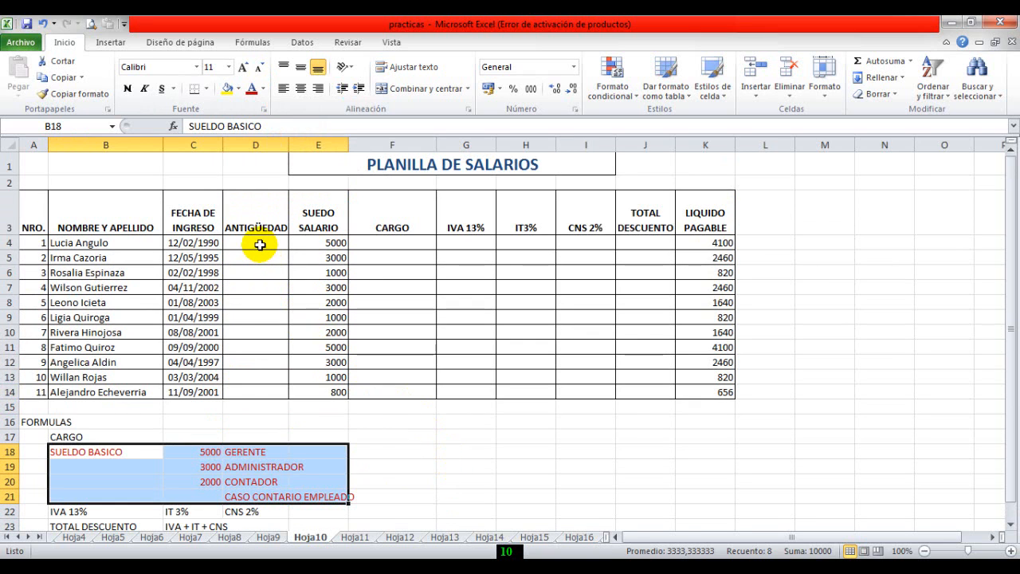
# Middle-align the ANTIGÜEDAD header vertically, and apply the same alignment to the whole header row A3:K3.
pyautogui.click(257, 219)
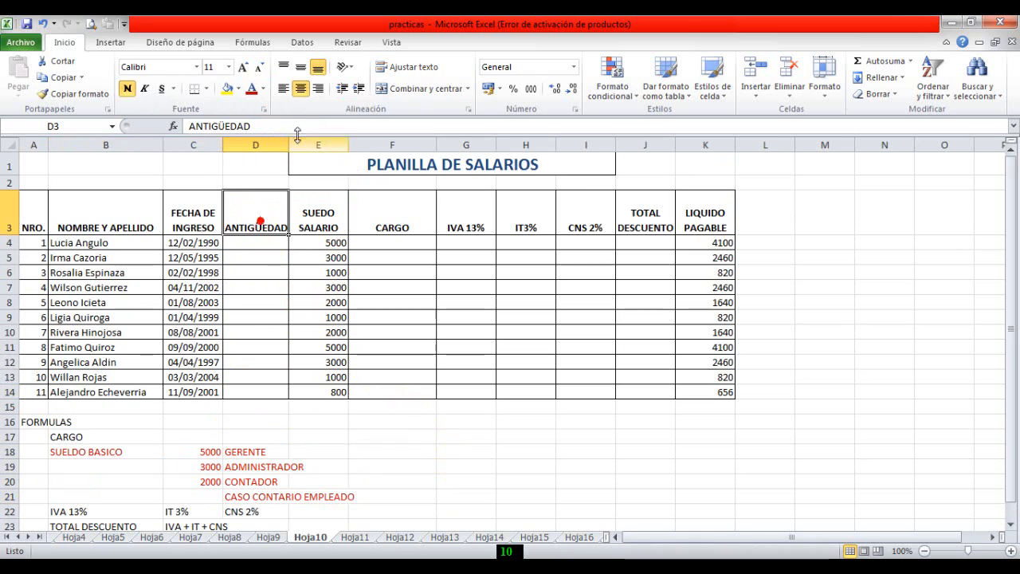
pyautogui.click(301, 67)
pyautogui.click(266, 242)
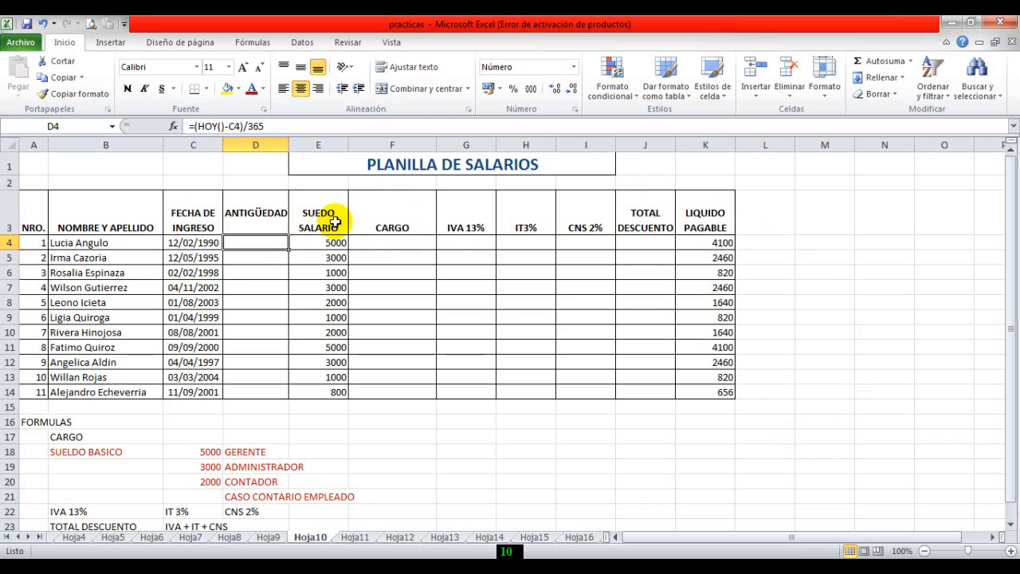
pyautogui.moveTo(43, 212); pyautogui.dragTo(706, 214)
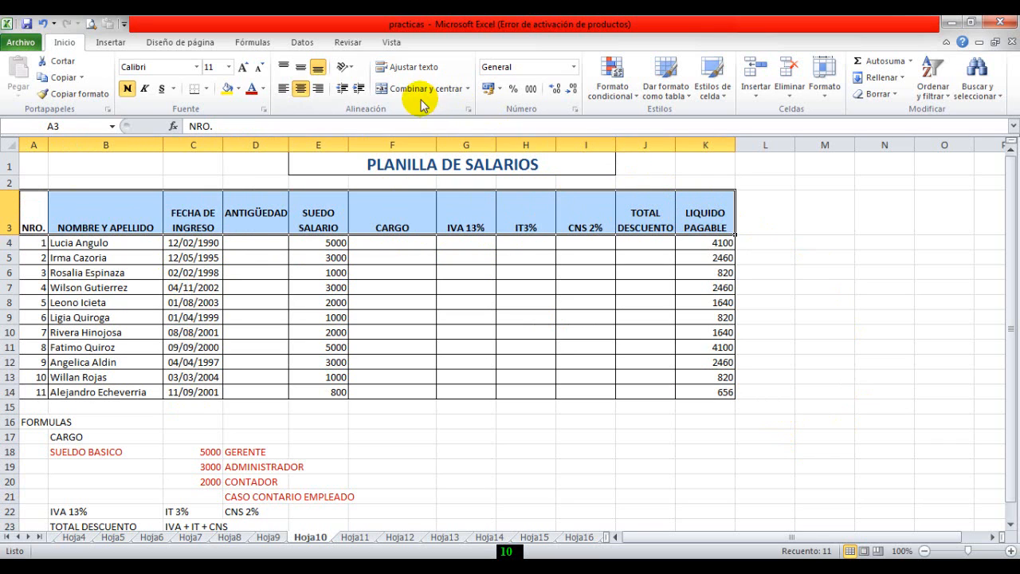
pyautogui.click(301, 67)
pyautogui.click(308, 65)
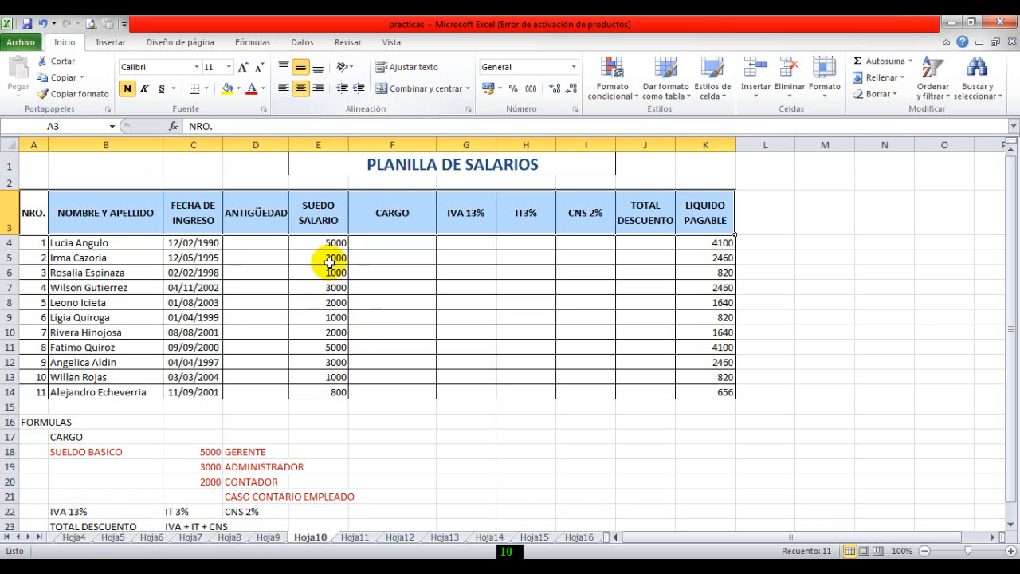
# Insert today's date in C2 above FECHA DE INGRESO with =HOY() and select the cell.
pyautogui.click(193, 177)
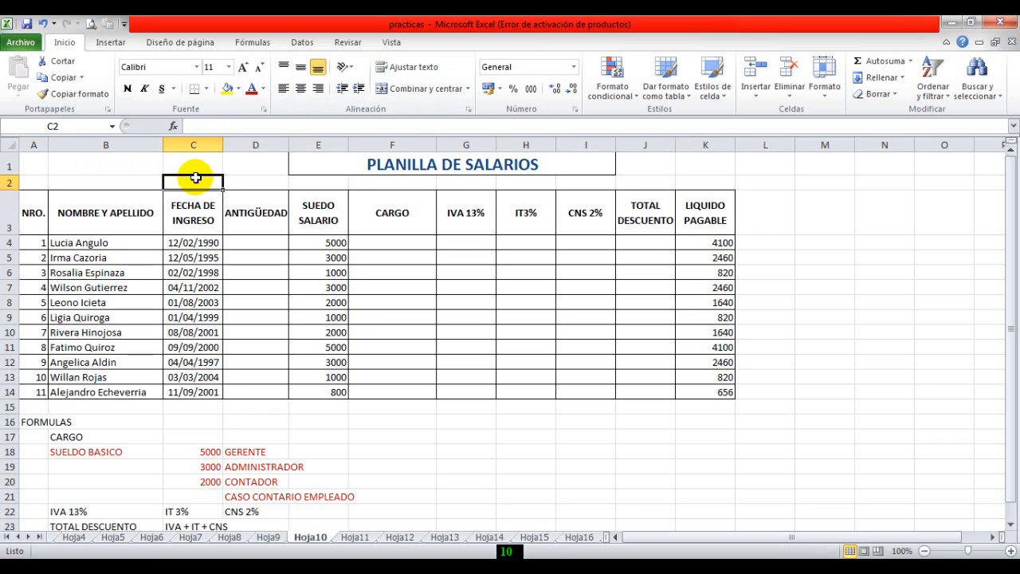
pyautogui.write(')')
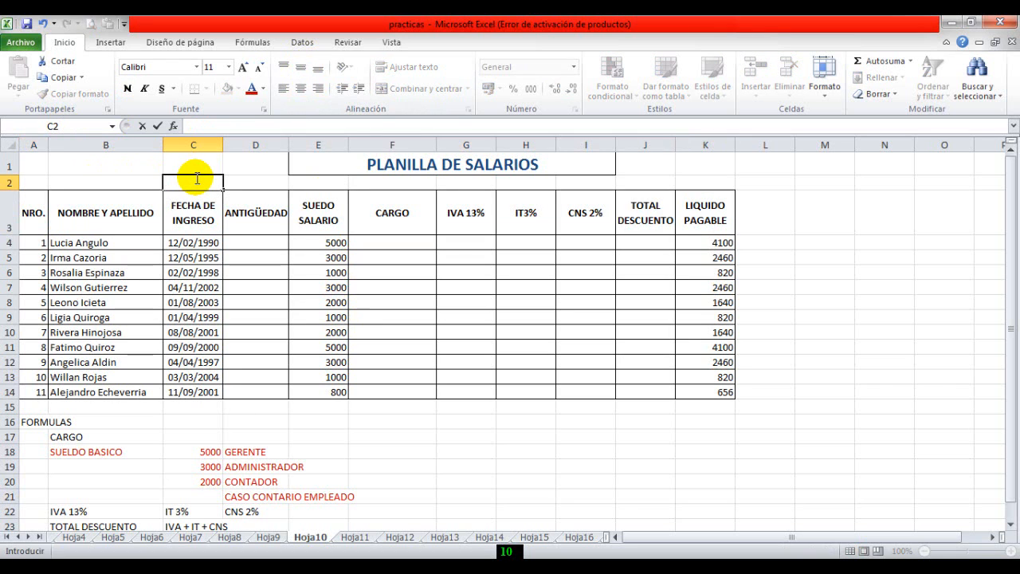
pyautogui.write('=ho')
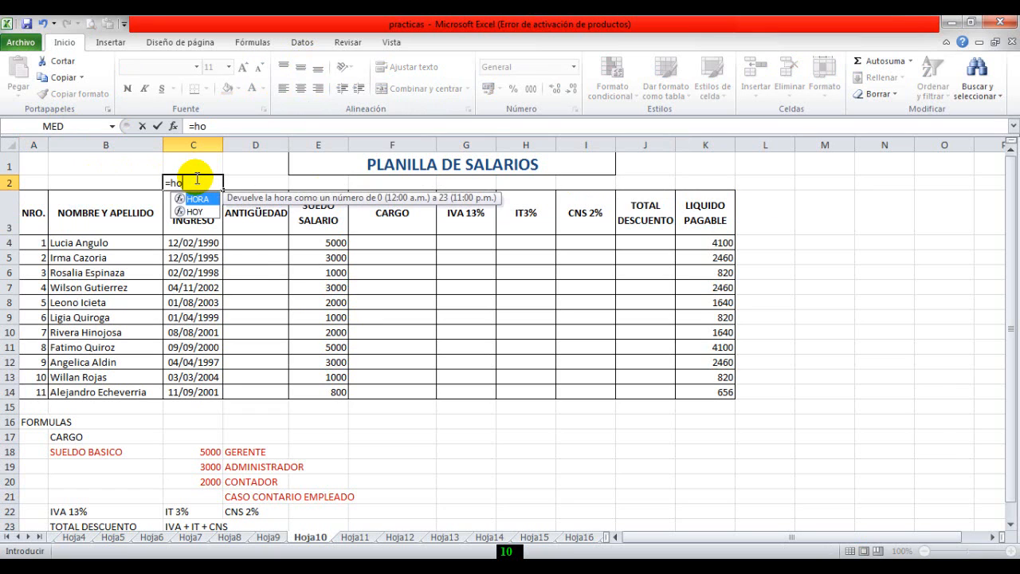
pyautogui.write('y(')
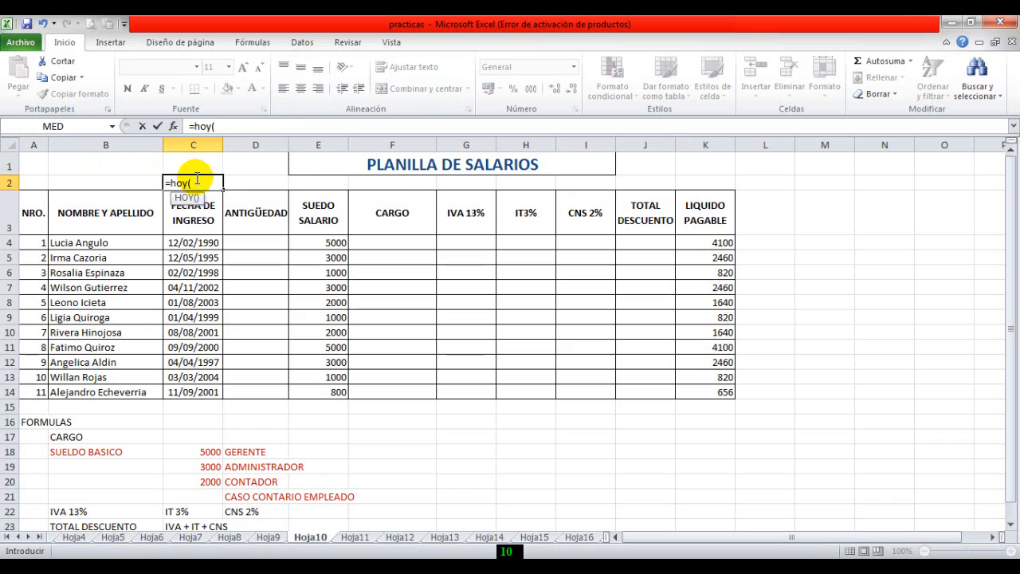
pyautogui.write(')')
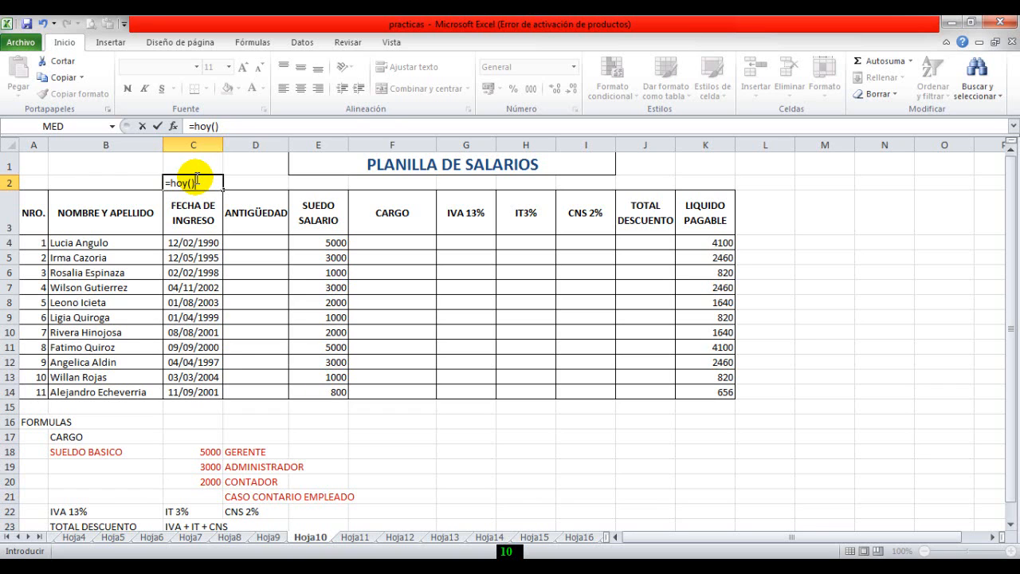
pyautogui.press('Return')
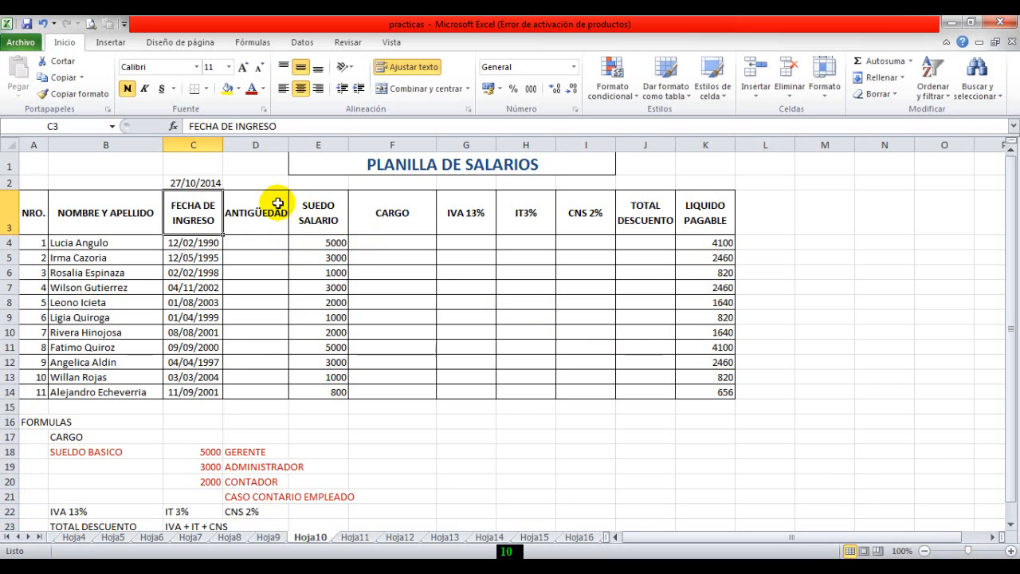
pyautogui.click(210, 183)
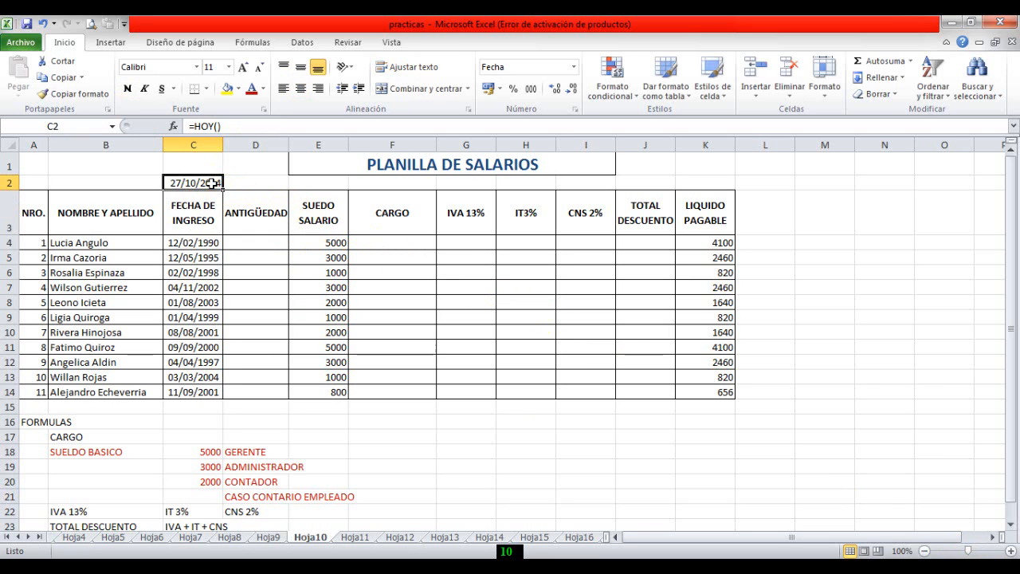
# Format today's date in C2 as dark blue, bold, 14-point text.
pyautogui.click(263, 88)
pyautogui.click(289, 137)
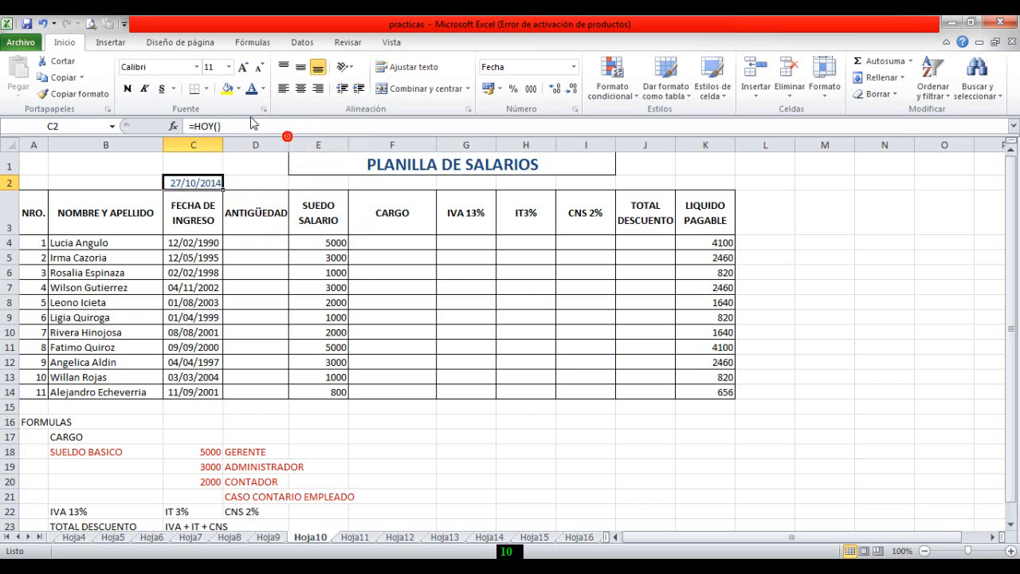
pyautogui.click(128, 88)
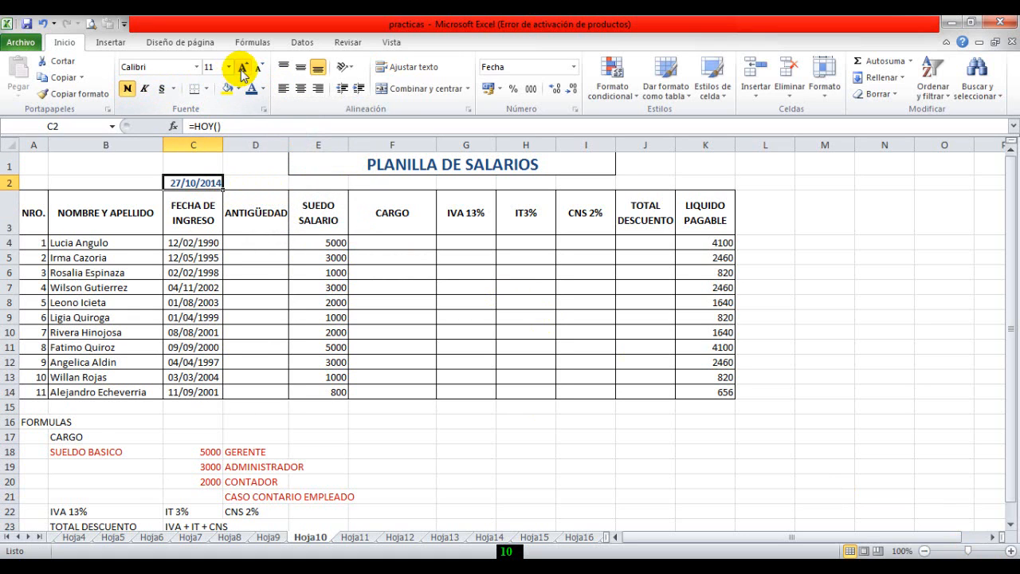
pyautogui.click(243, 67)
pyautogui.click(243, 67)
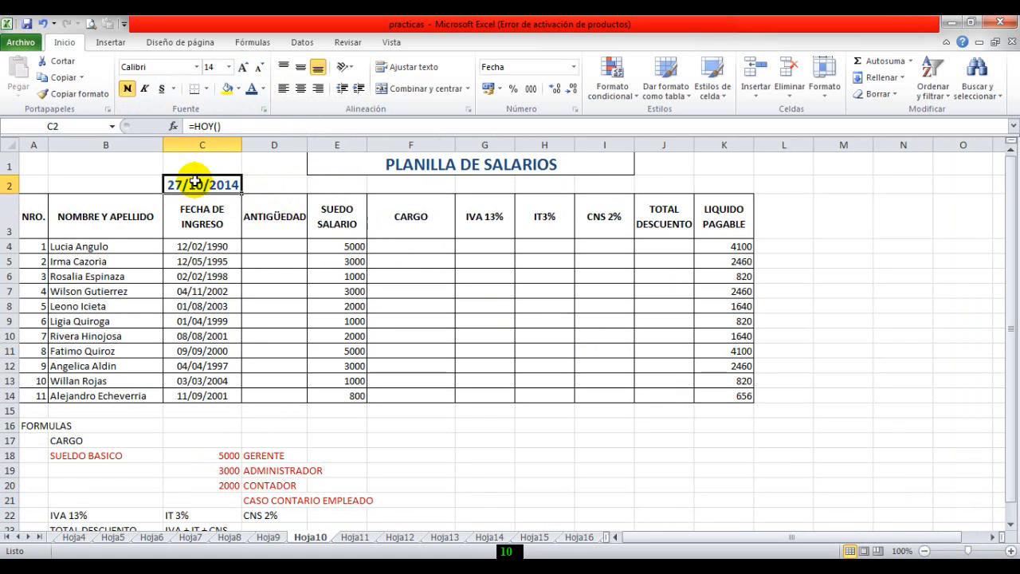
pyautogui.click(273, 247)
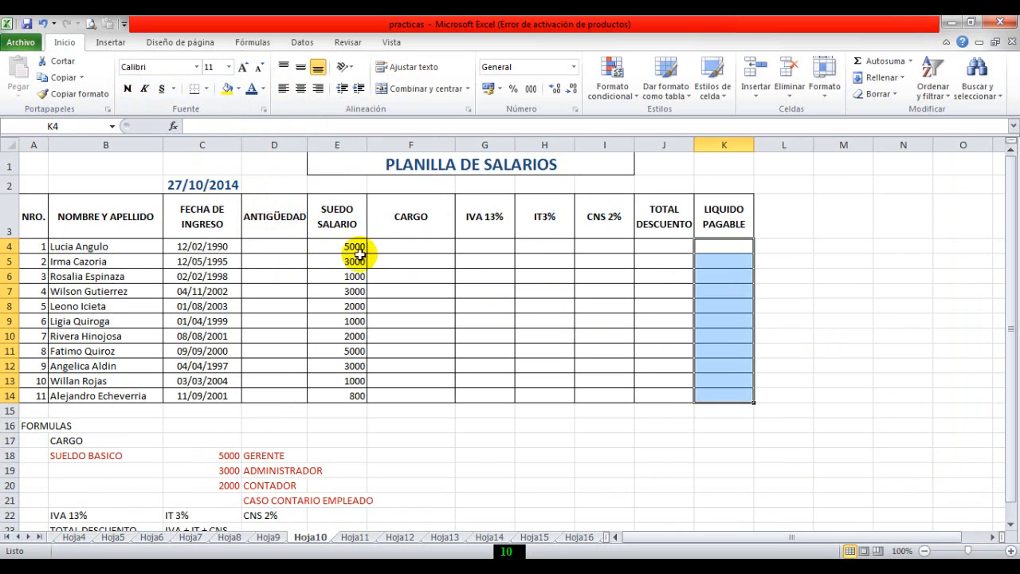
pyautogui.click(208, 185)
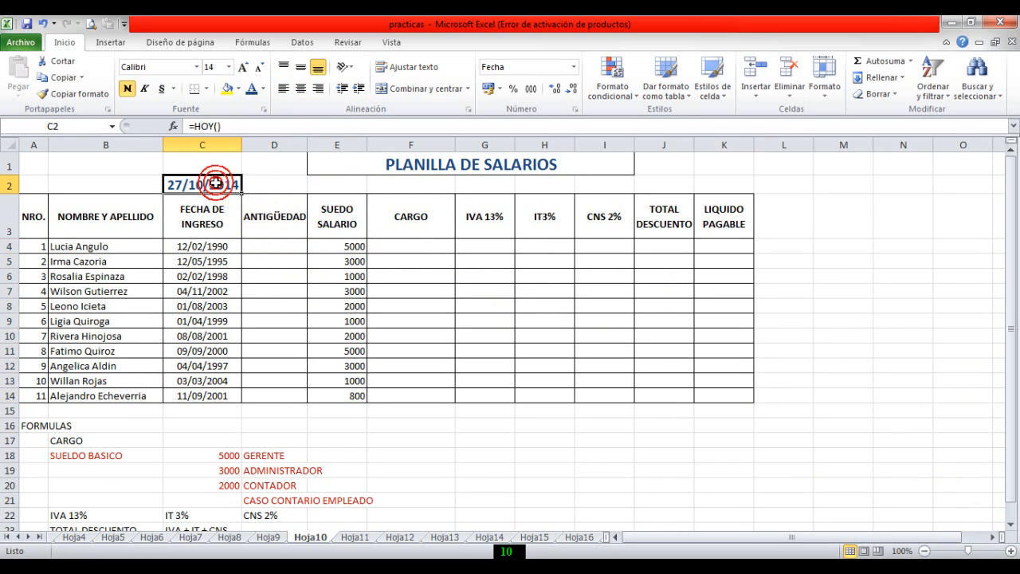
pyautogui.click(273, 247)
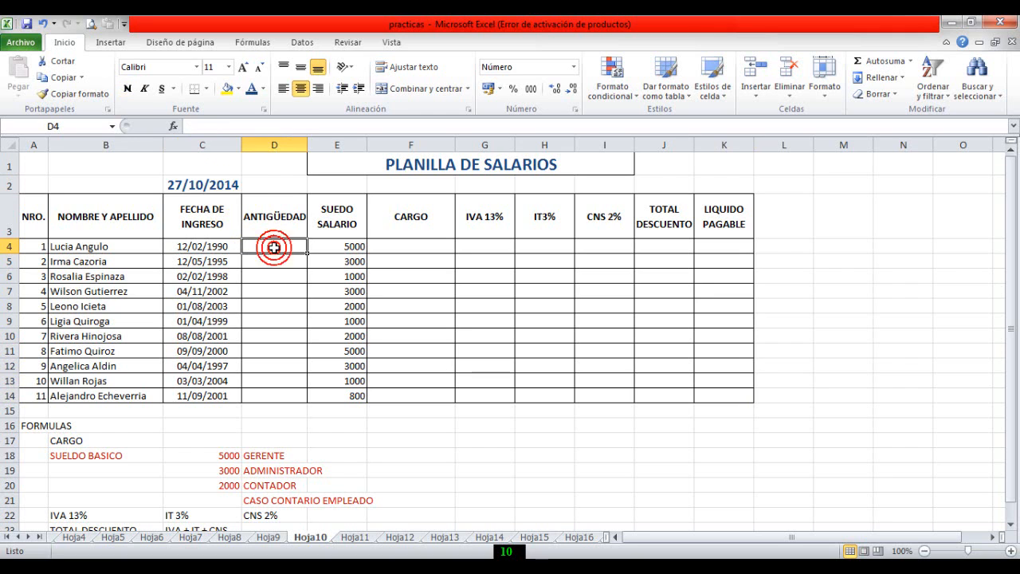
pyautogui.write('=')
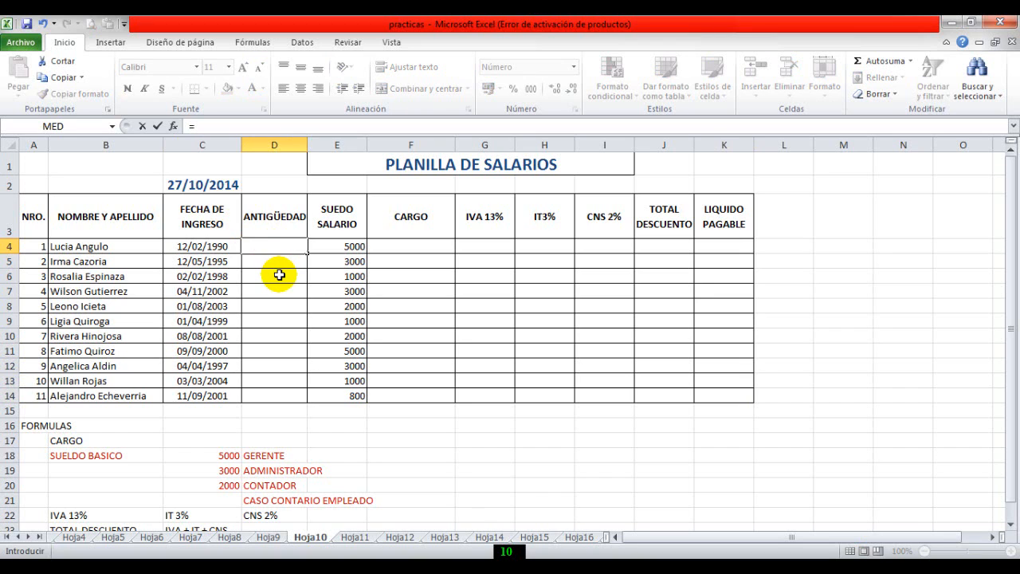
pyautogui.press('BackSpace')
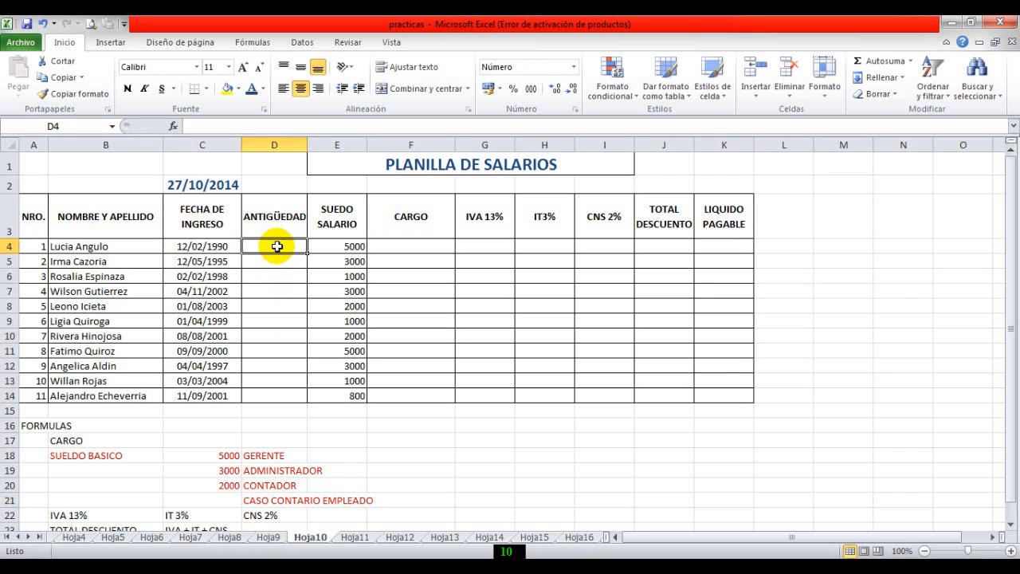
# Set the font colour of the ANTIGÜEDAD cells D4:D14 and the calculation cells G4:K14 to standard dark red.
pyautogui.moveTo(273, 244); pyautogui.dragTo(299, 395)
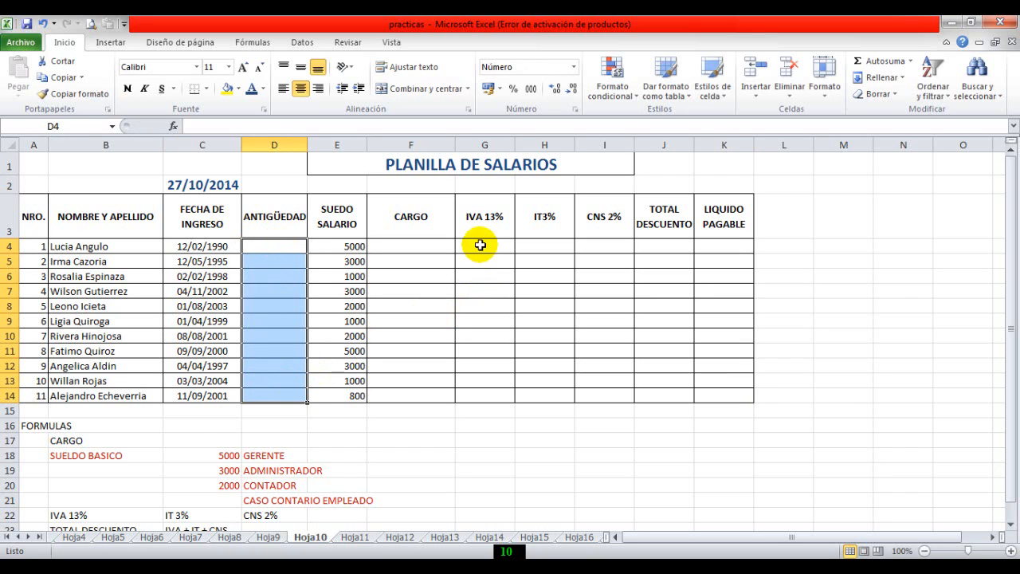
pyautogui.moveTo(481, 243); pyautogui.dragTo(725, 394)
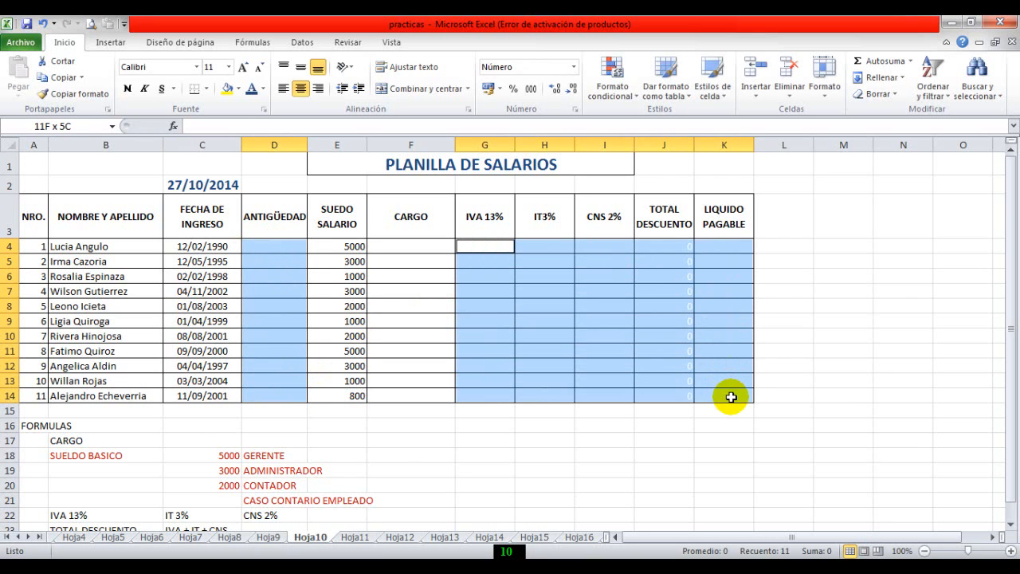
pyautogui.click(263, 89)
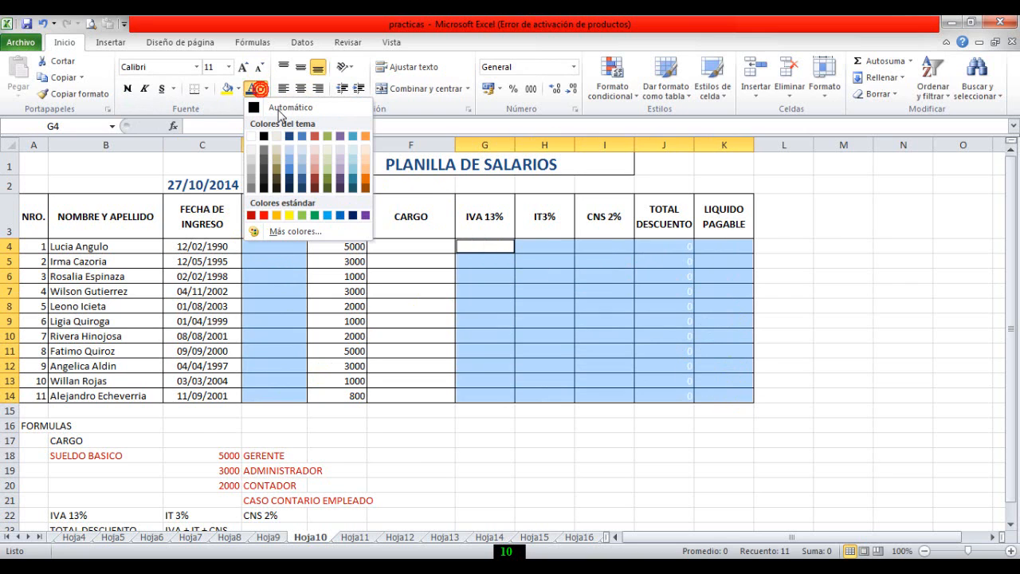
pyautogui.click(251, 215)
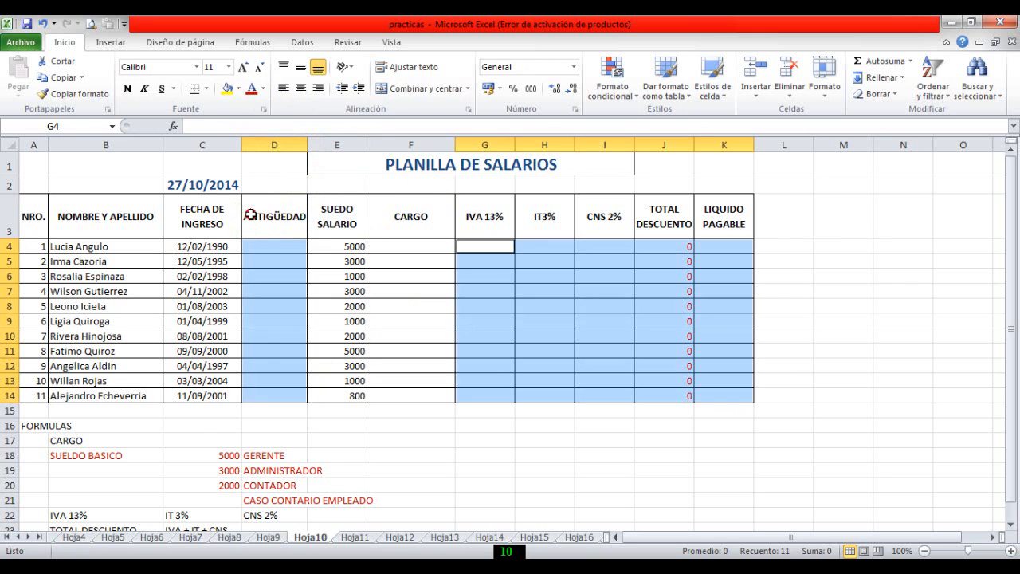
# Clear the contents of the TOTAL DESCUENTO cells J4:J14.
pyautogui.click(273, 249)
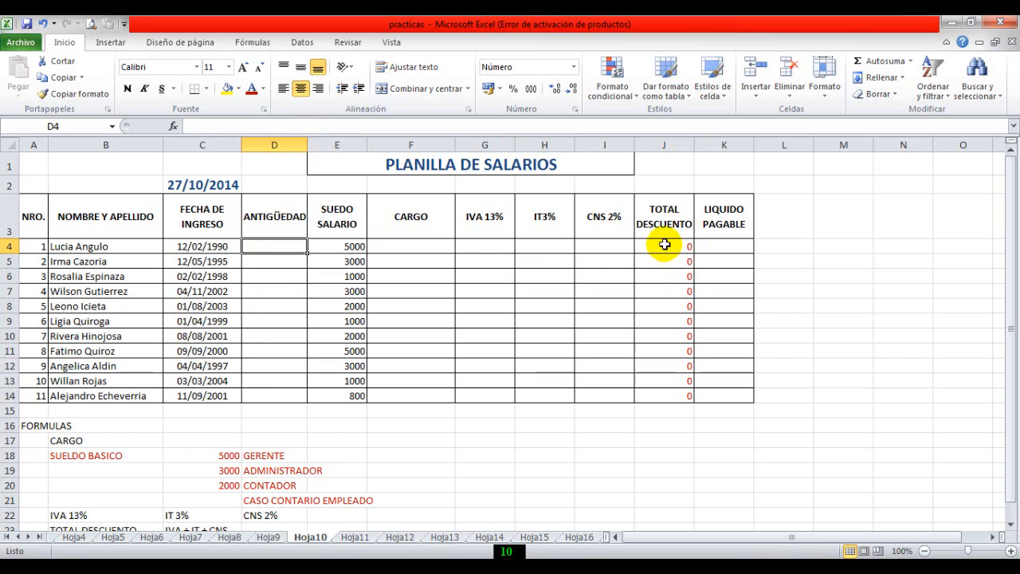
pyautogui.moveTo(661, 246); pyautogui.dragTo(685, 398)
pyautogui.press('Delete')
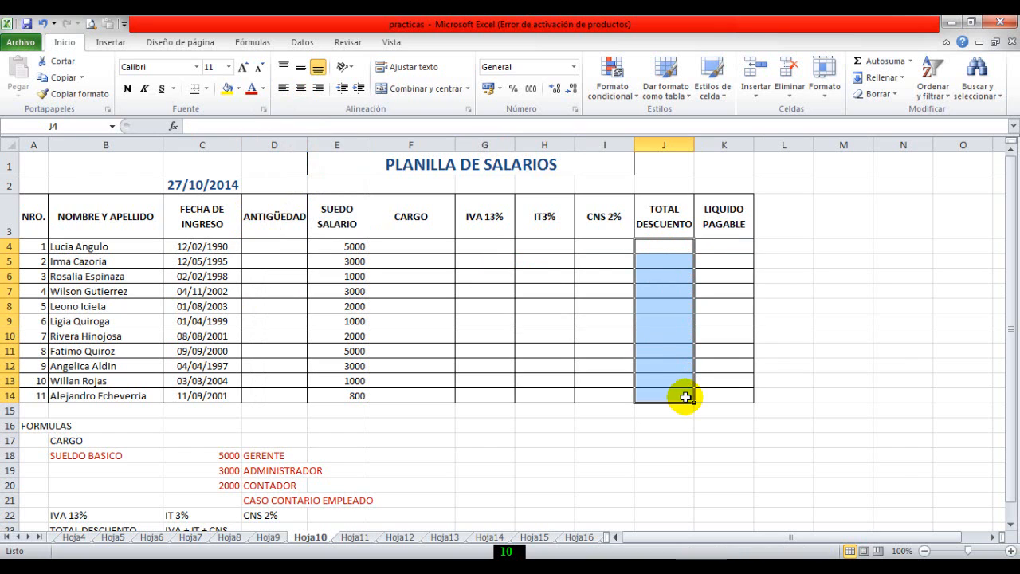
# Write the seniority formula =(C2-C4)/365 in D4 to convert the days between both dates into years.
pyautogui.click(282, 245)
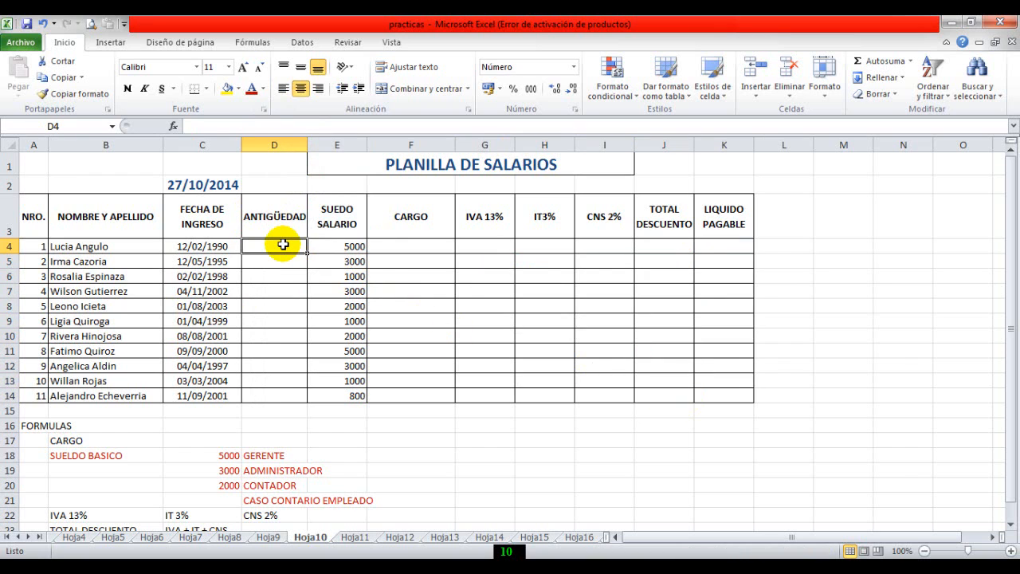
pyautogui.write('=')
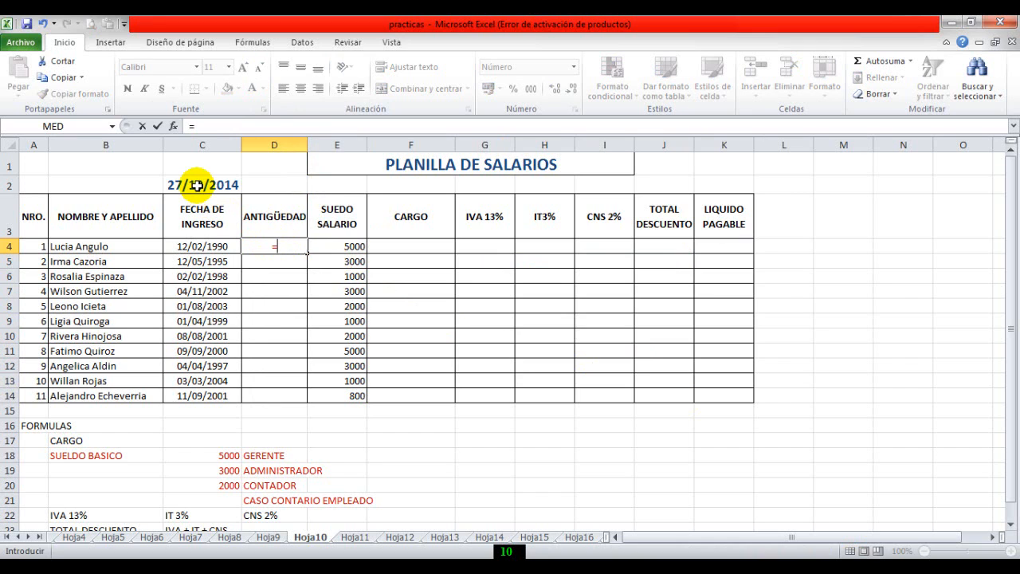
pyautogui.write('(')
pyautogui.click(197, 184)
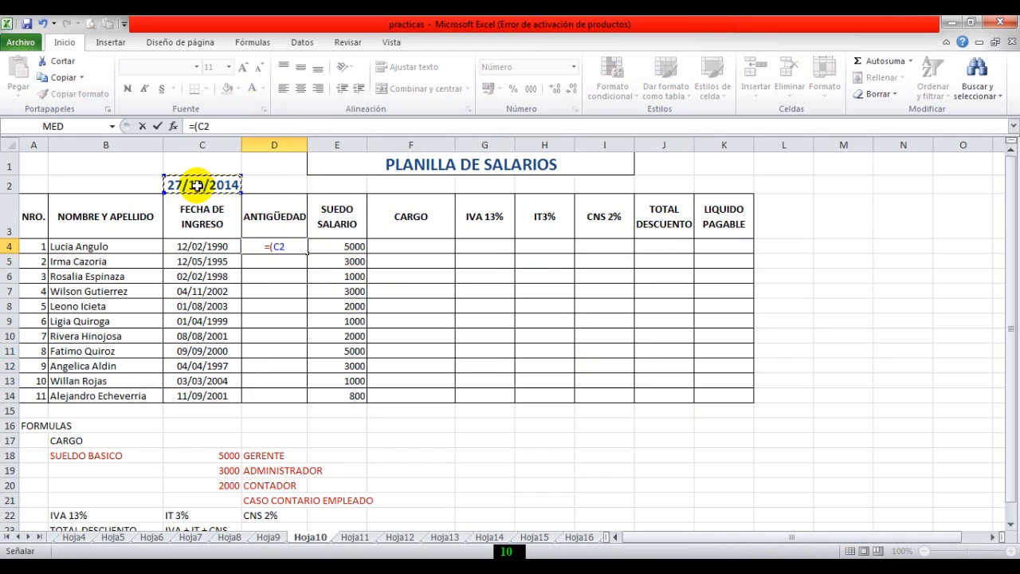
pyautogui.write('-')
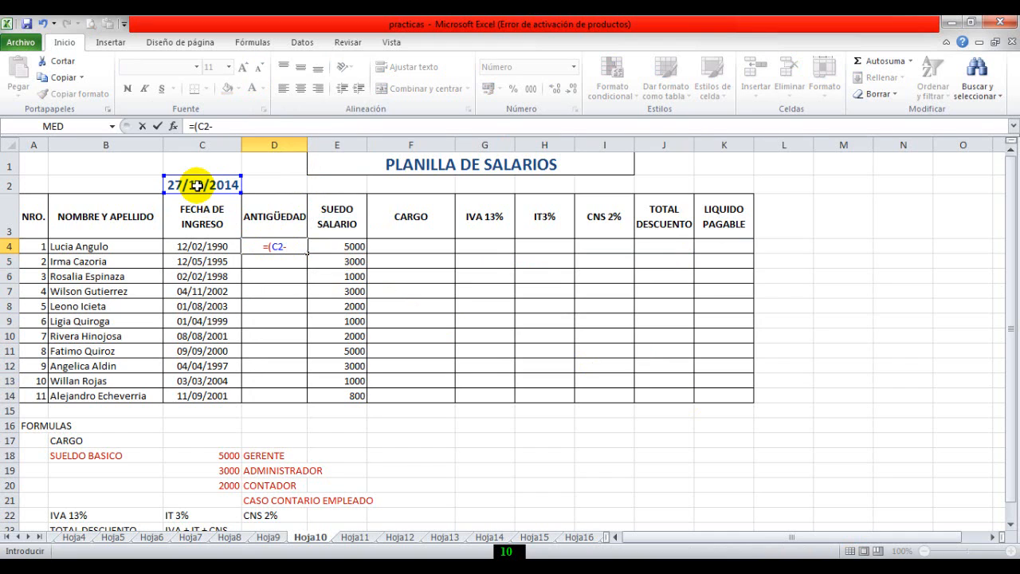
pyautogui.click(183, 249)
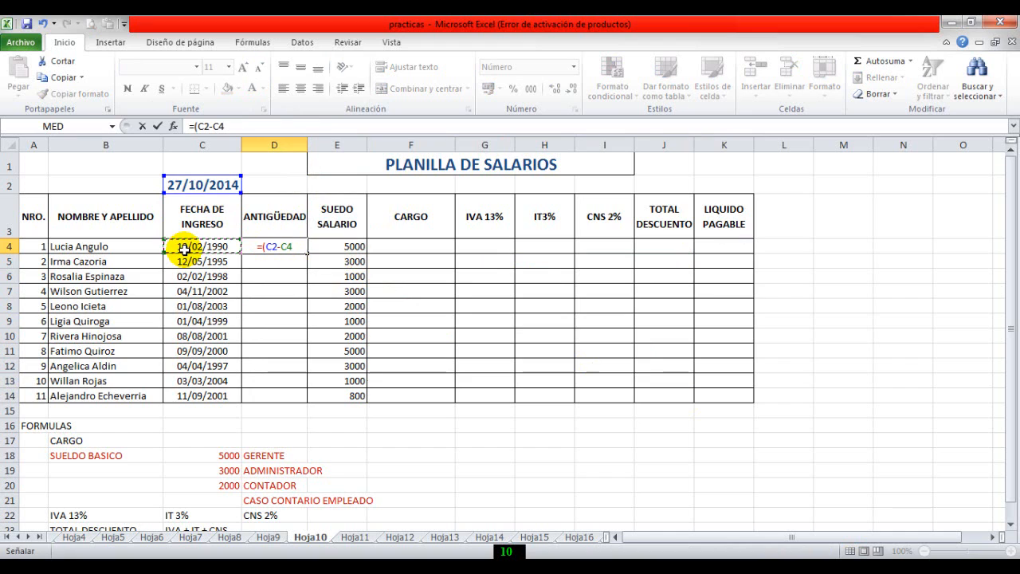
pyautogui.write(')')
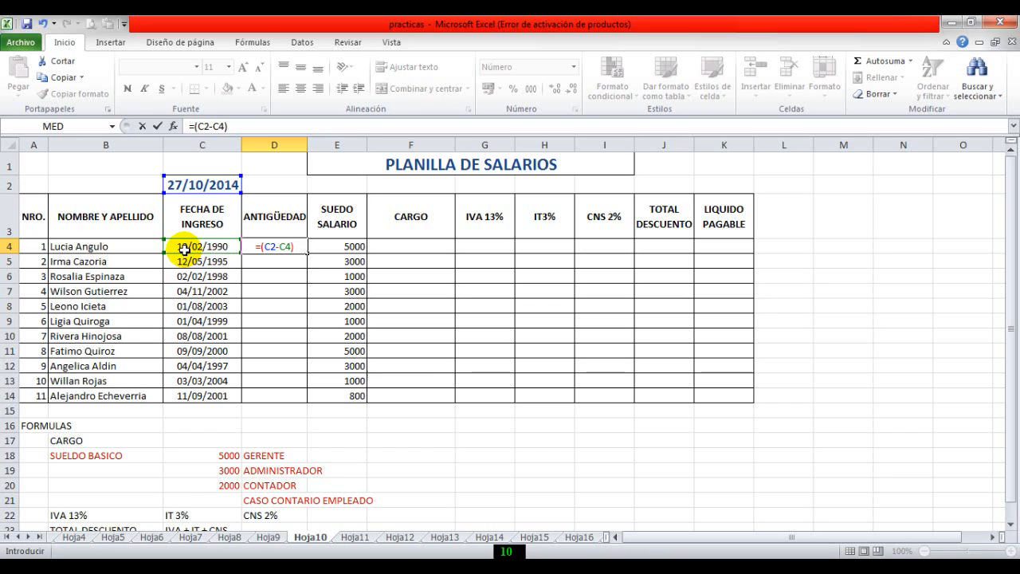
pyautogui.write('/')
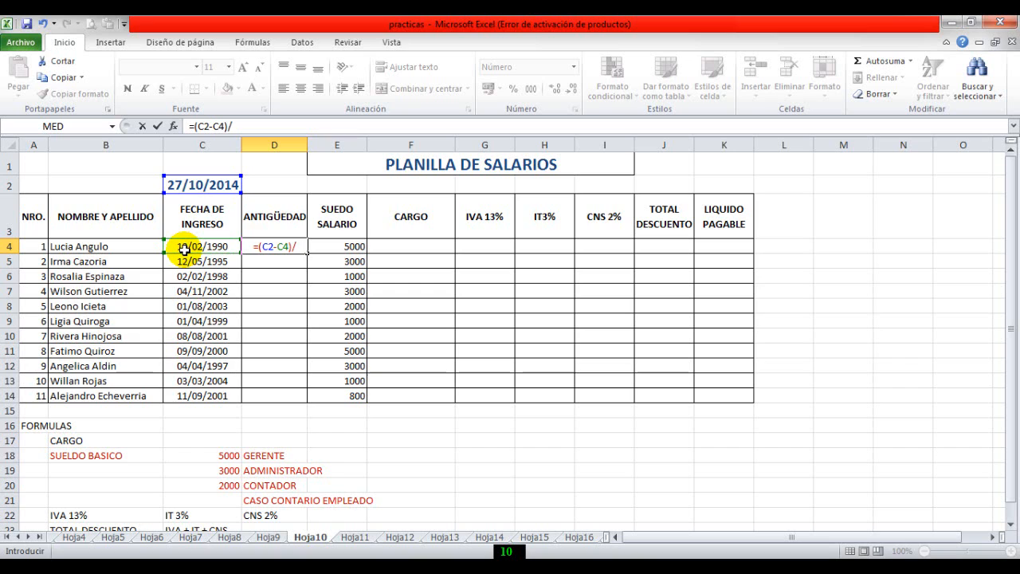
pyautogui.write('3')
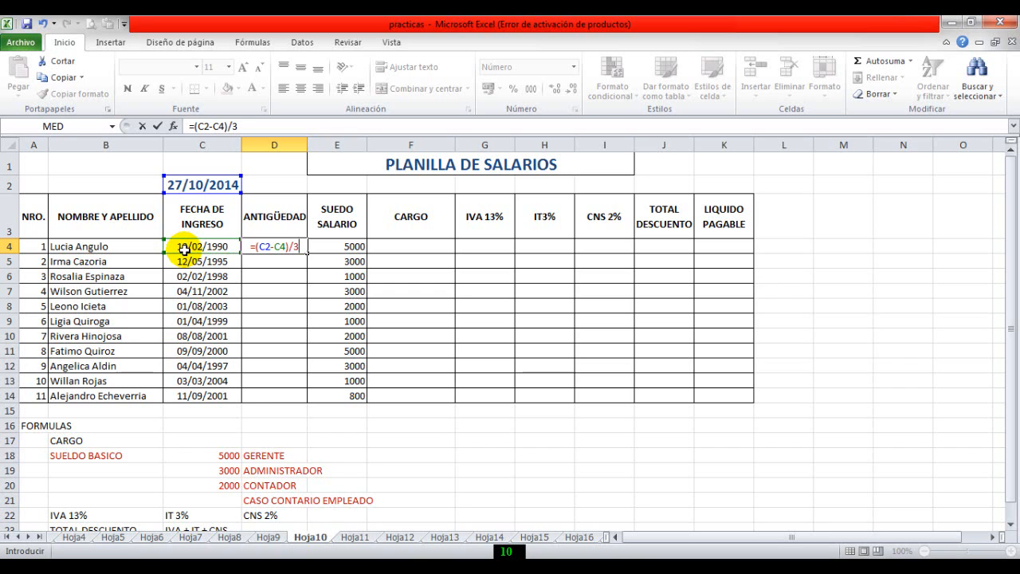
pyautogui.write('65')
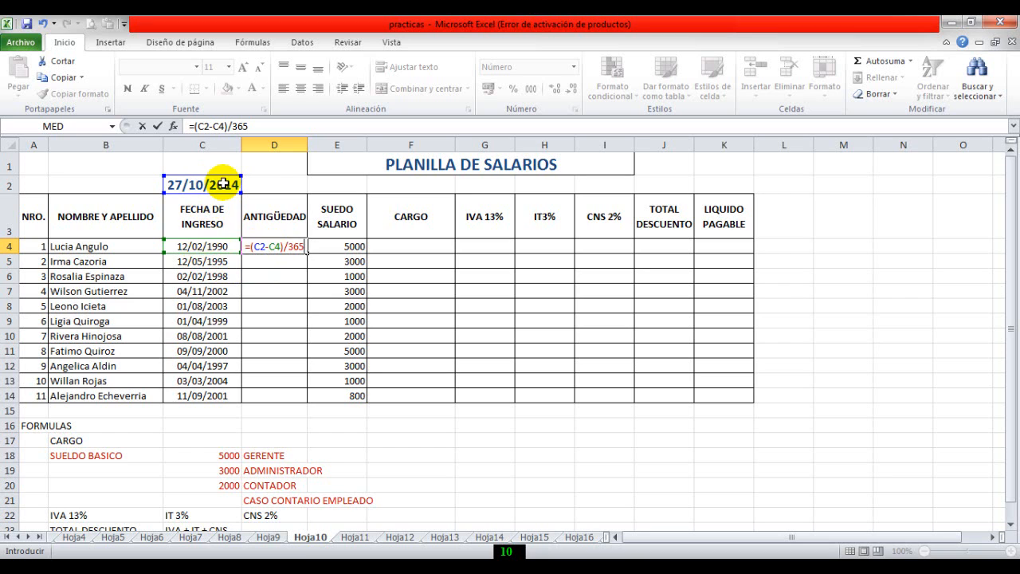
# Make the C2 reference absolute in the D4 formula, giving =($C$2-C4)/365, and accept it.
pyautogui.click(259, 246)
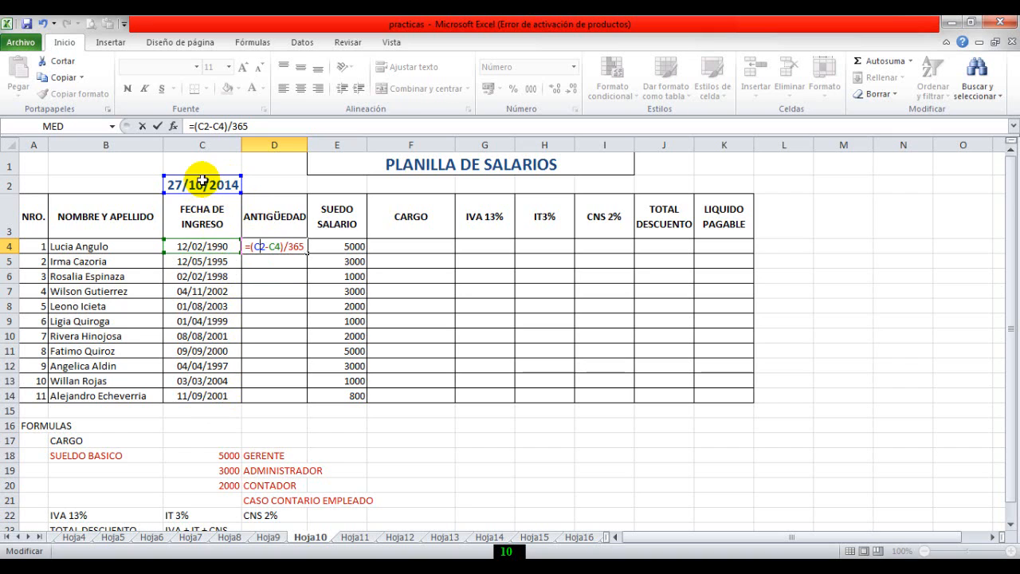
pyautogui.press('F4')
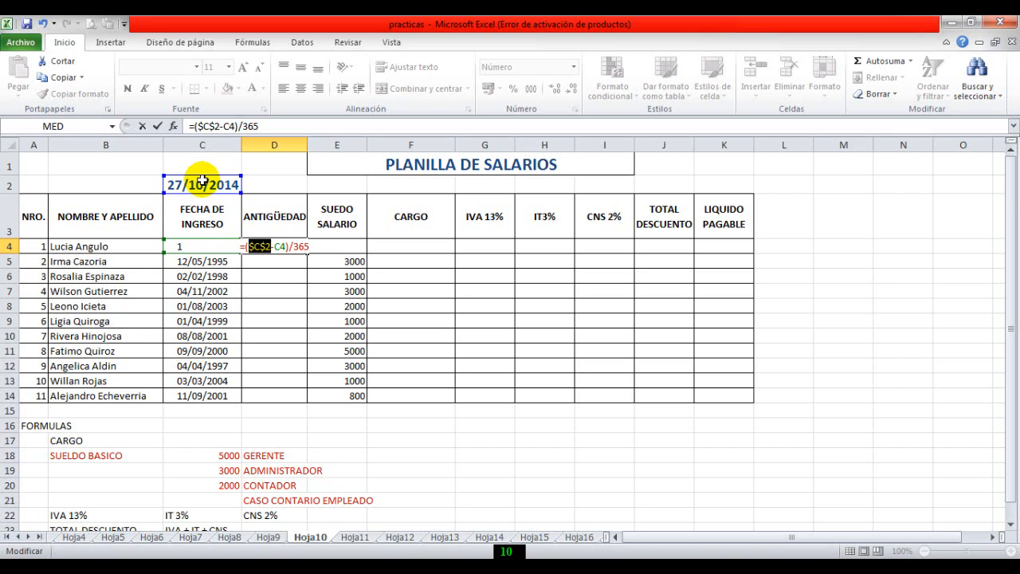
pyautogui.press('Return')
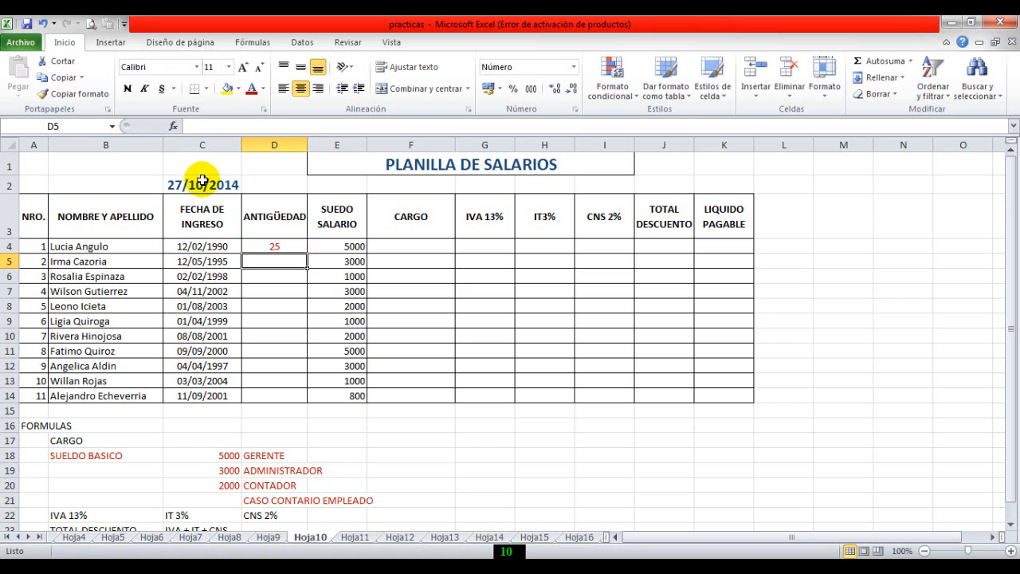
# Show two decimals in D4 and round its result to whole years with =REDONDEAR(($C$2-C4)/365;0).
pyautogui.click(269, 244)
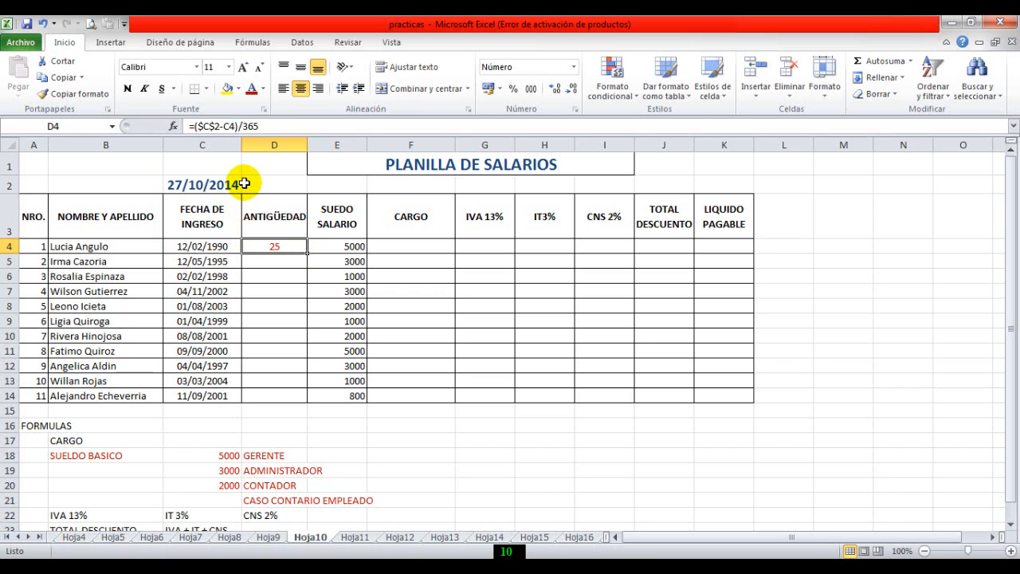
pyautogui.doubleClick(555, 89)
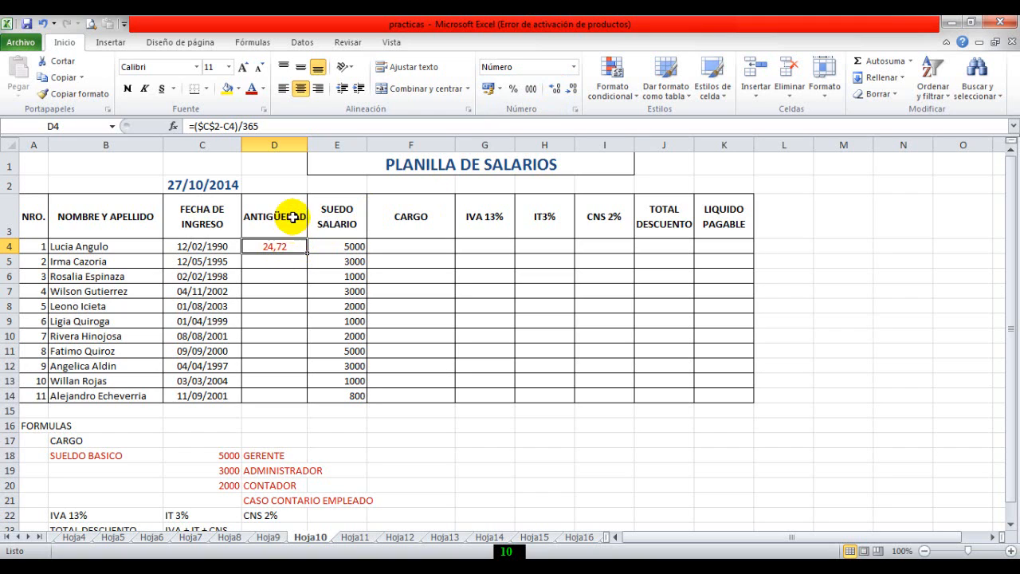
pyautogui.click(195, 126)
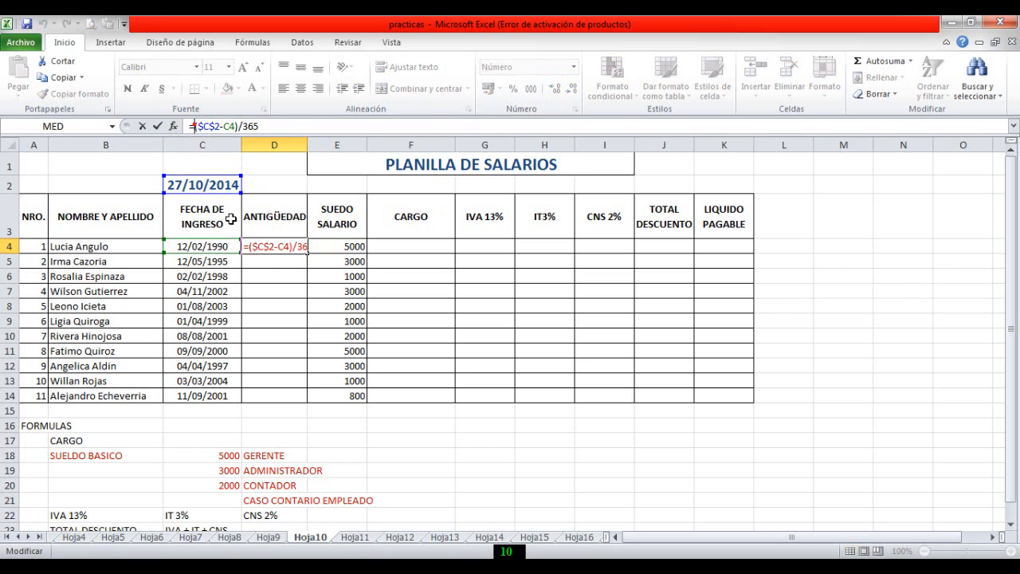
pyautogui.write('re')
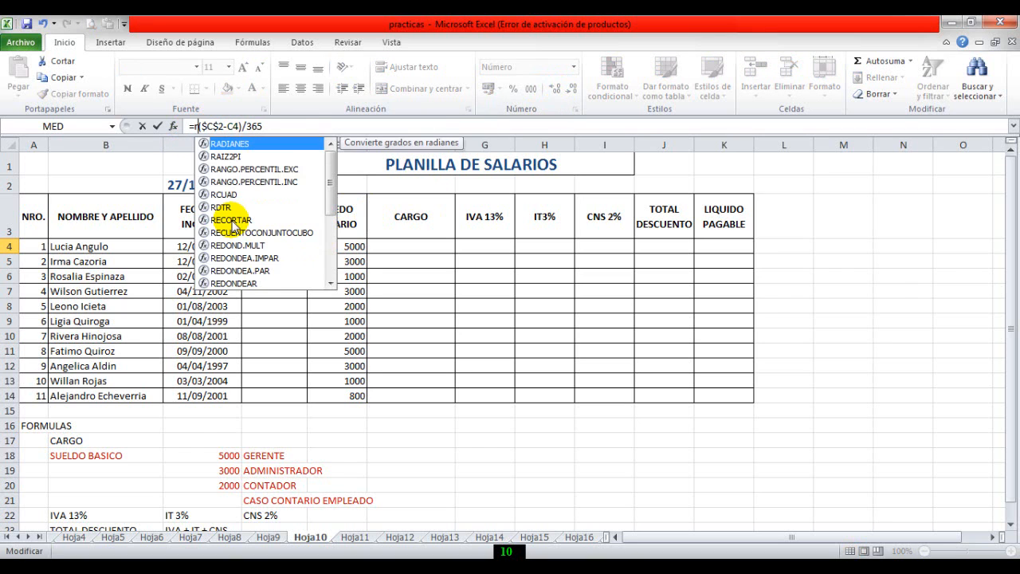
pyautogui.write('dondear')
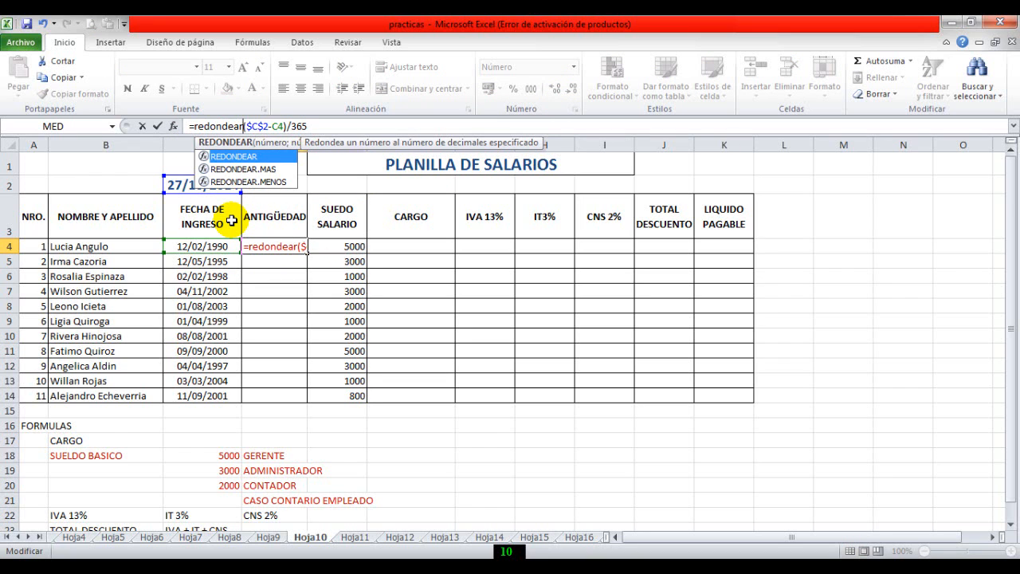
pyautogui.write('(')
pyautogui.press('End')
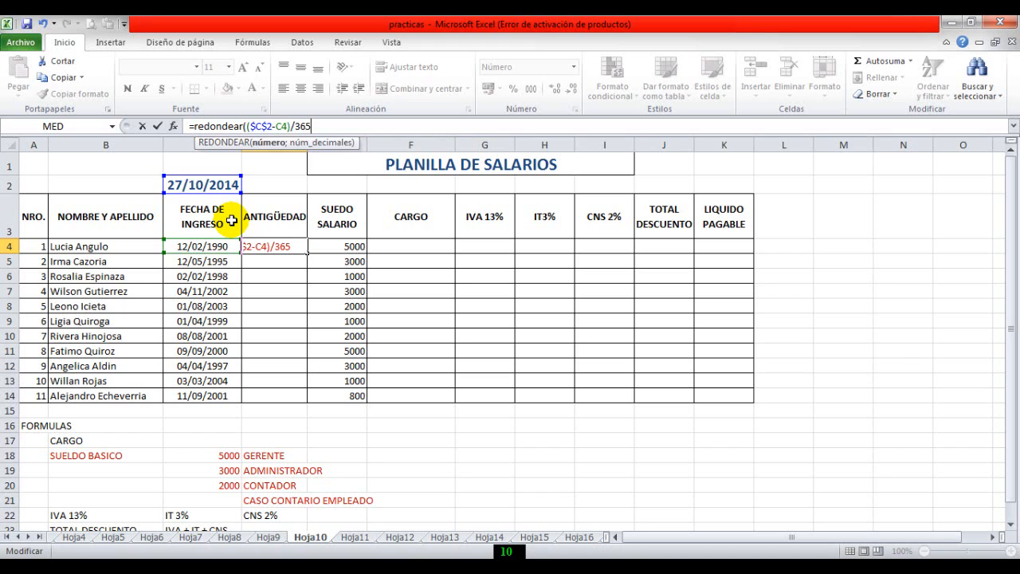
pyautogui.write(';0')
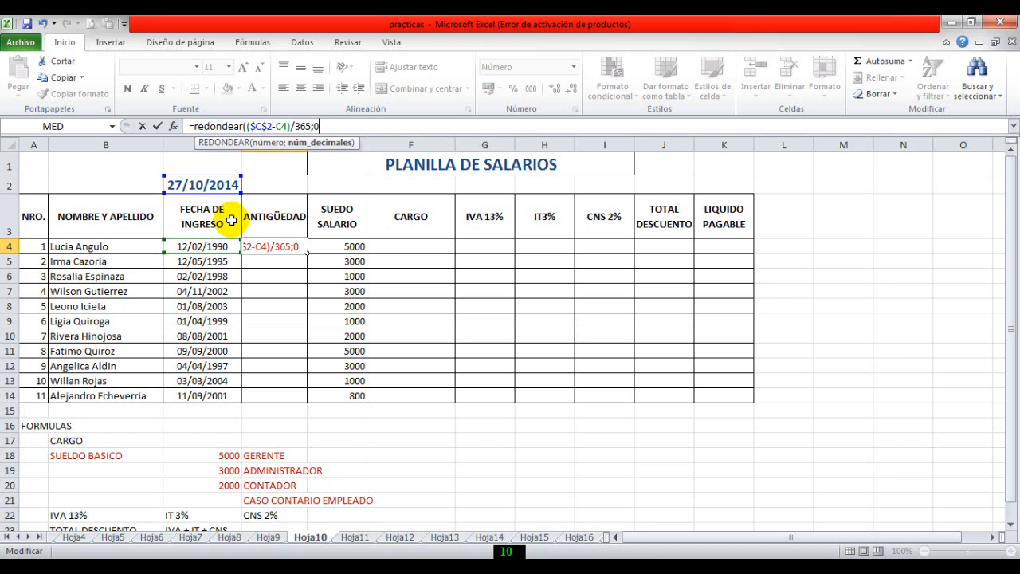
pyautogui.press('Return')
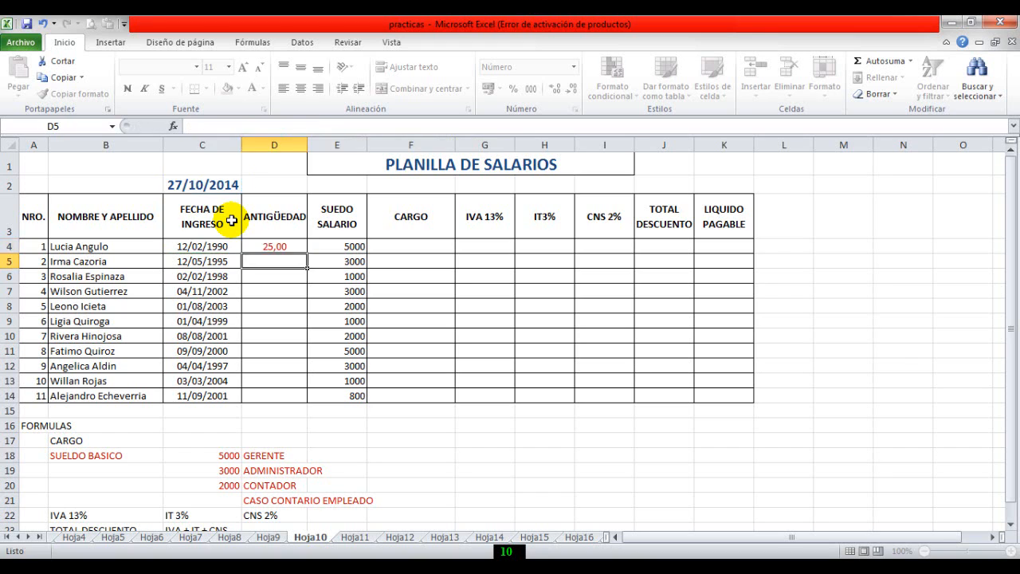
pyautogui.click(275, 246)
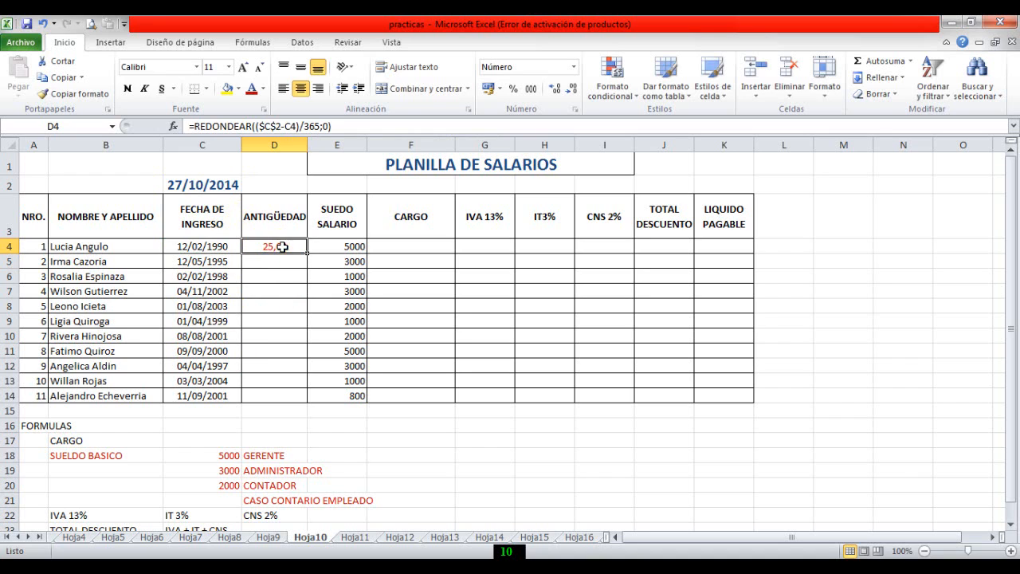
# Show the seniority in D4 without decimals and fill its formula down through D14.
pyautogui.click(572, 91)
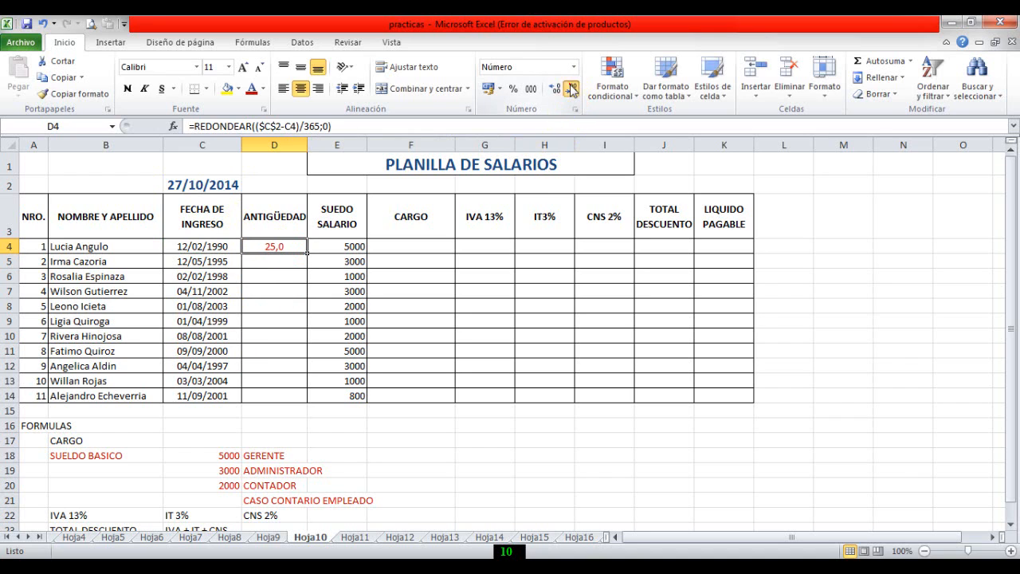
pyautogui.click(572, 91)
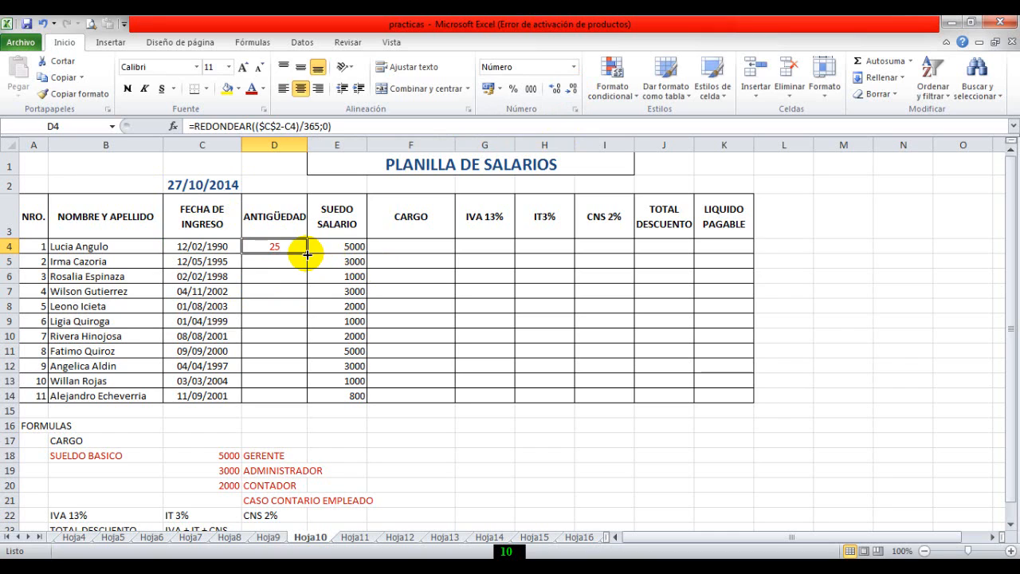
pyautogui.moveTo(307, 253); pyautogui.dragTo(311, 403)
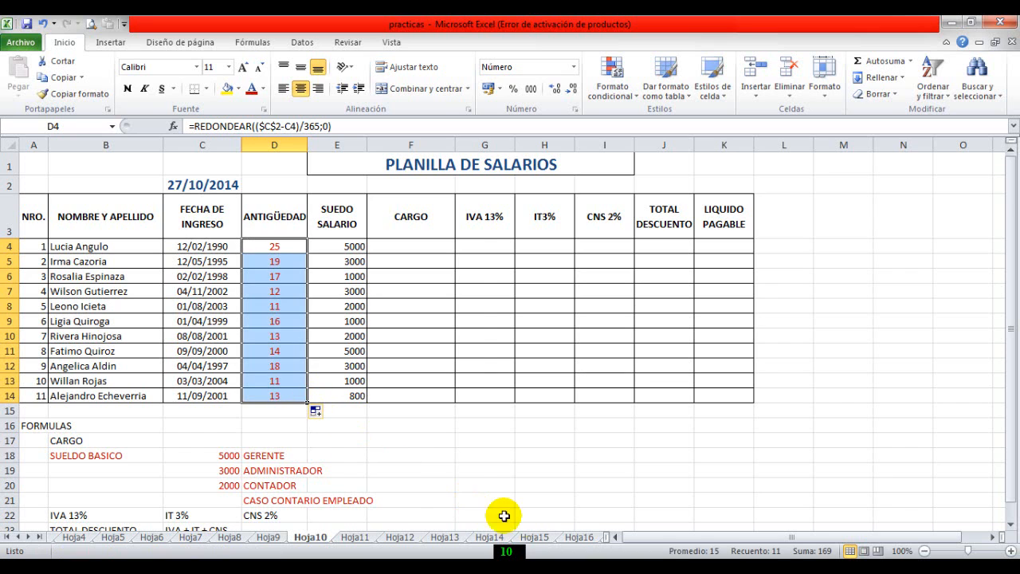
pyautogui.click(289, 335)
pyautogui.click(288, 291)
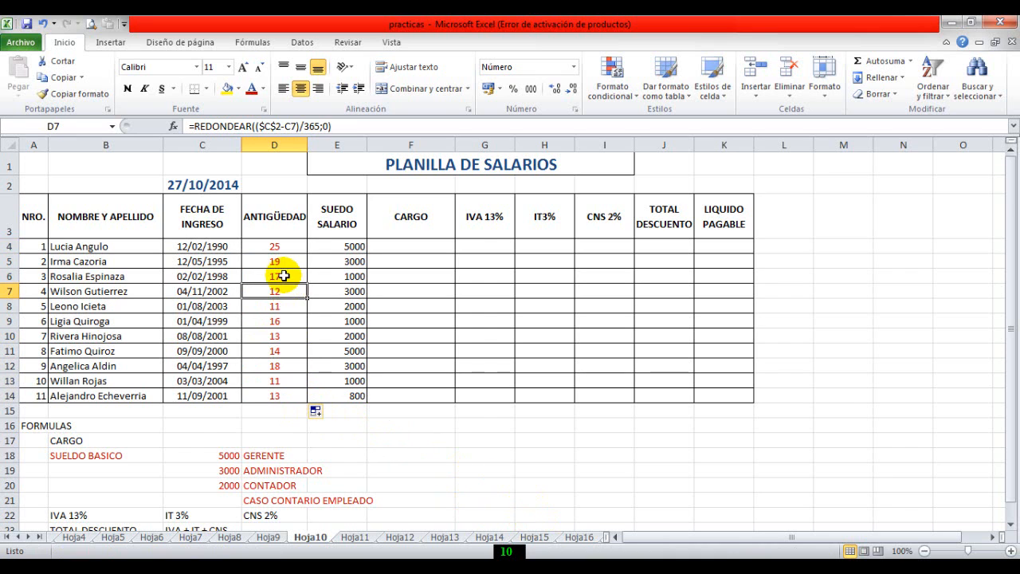
pyautogui.click(285, 275)
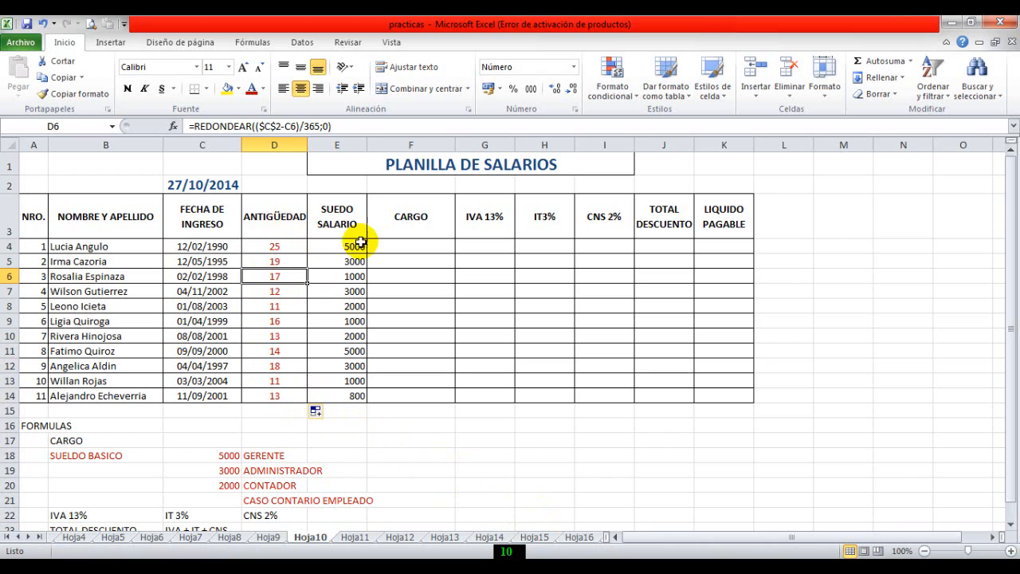
# Insert a blank row above the date row, directly below the PLANILLA DE SALARIOS title.
pyautogui.click(479, 246)
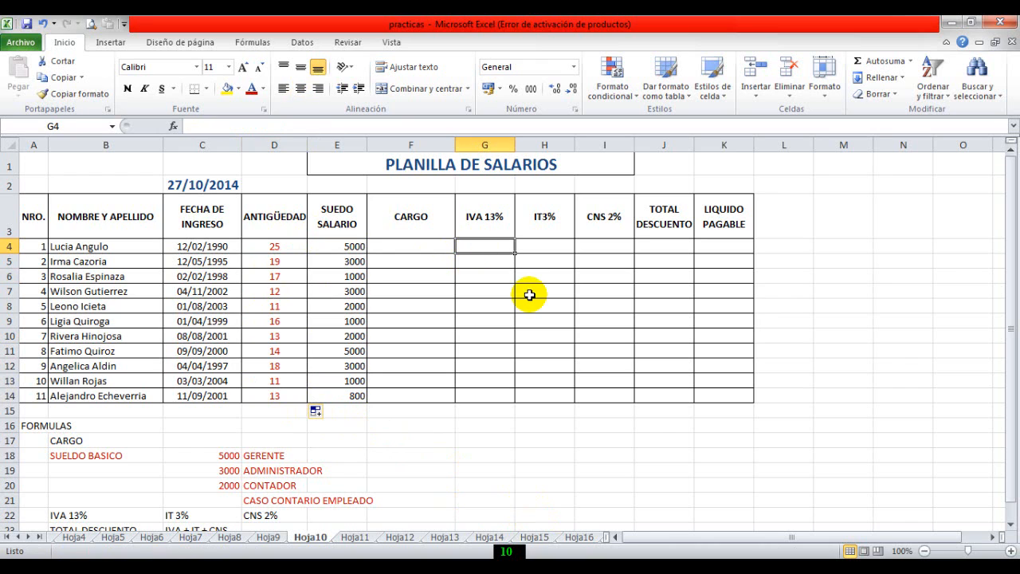
pyautogui.click(494, 184)
pyautogui.click(22, 179)
pyautogui.rightClick(23, 180)
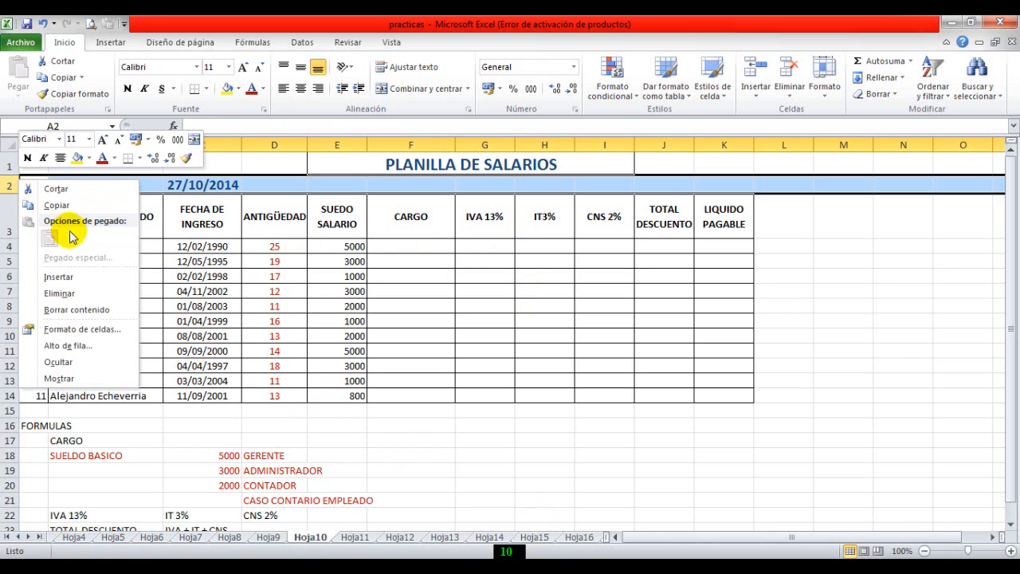
pyautogui.click(77, 275)
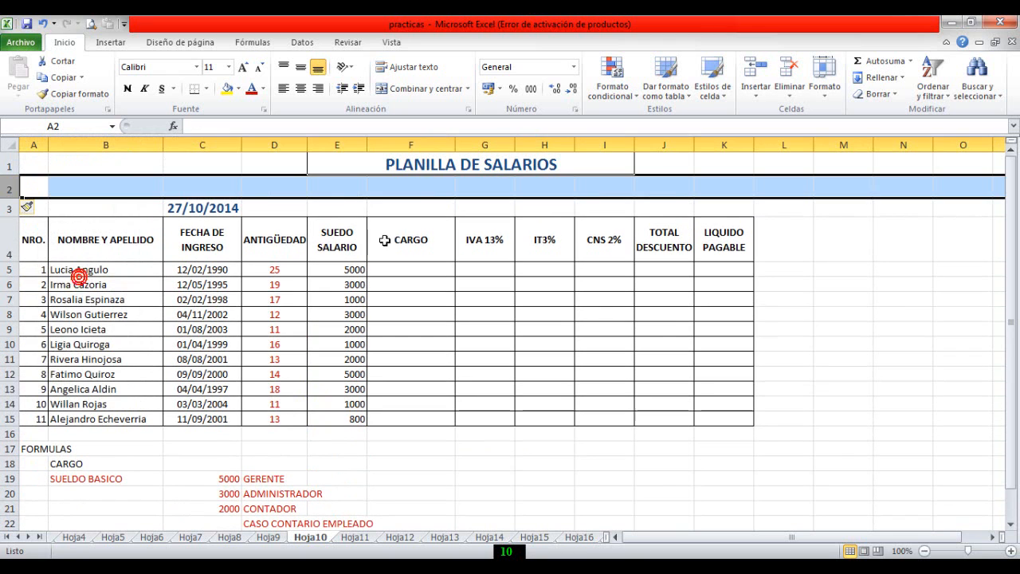
# Enter the deduction rates 13%, 3% and 2% in G3, H3 and I3 above the IVA, IT and CNS headers.
pyautogui.click(502, 210)
pyautogui.write('13')
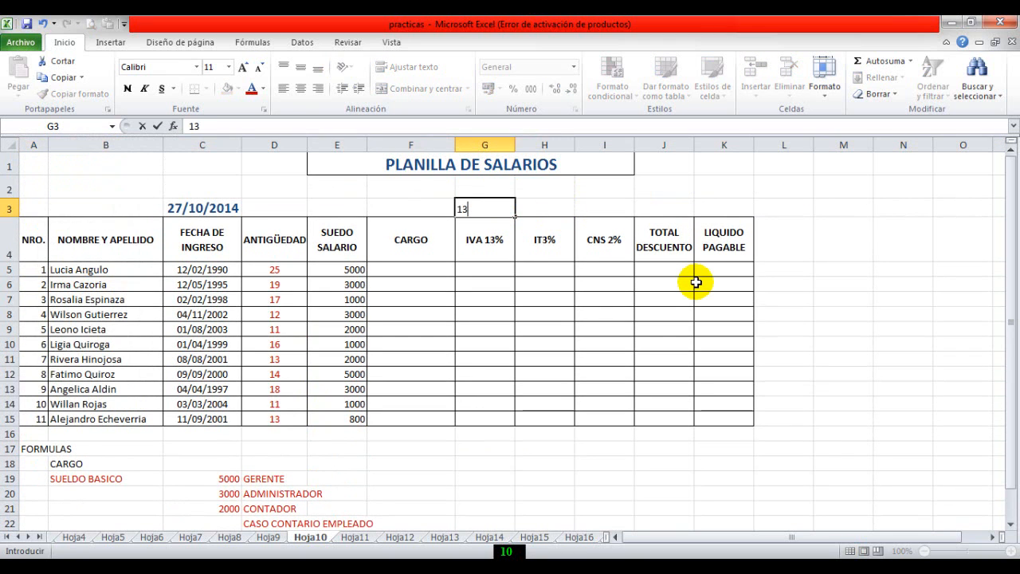
pyautogui.write('%')
pyautogui.press('Tab')
pyautogui.write('3%')
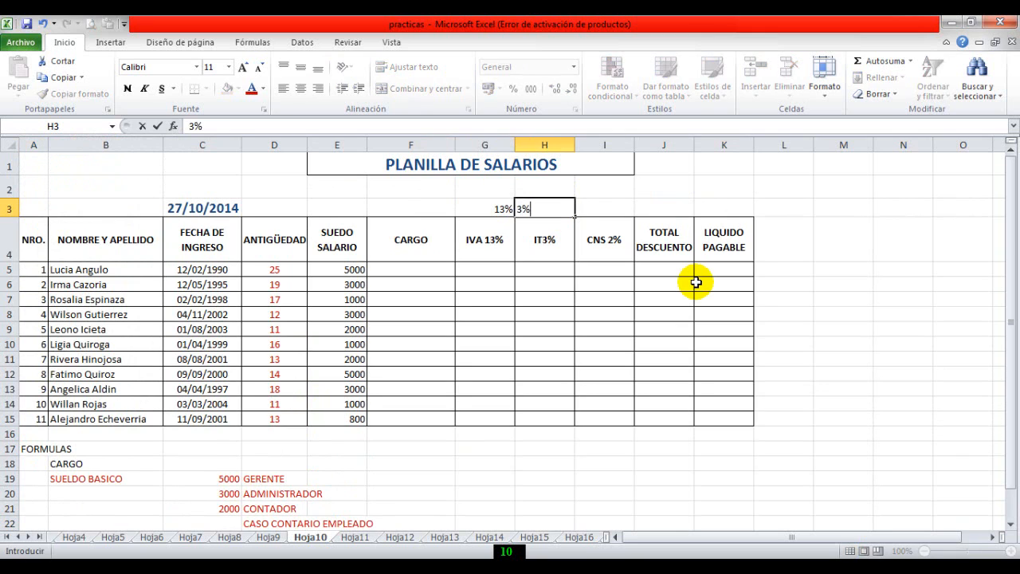
pyautogui.press('Tab')
pyautogui.write('2')
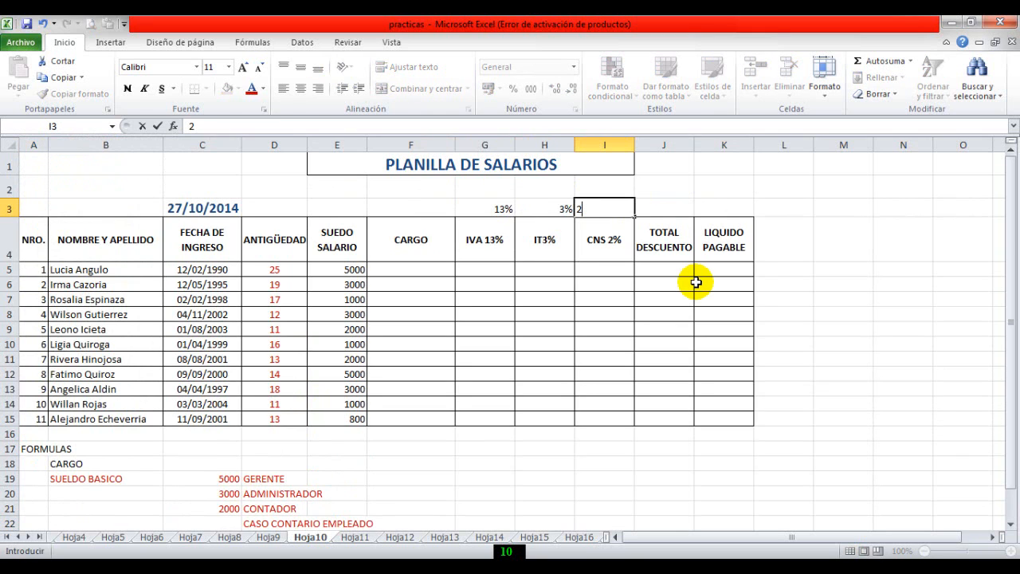
pyautogui.write('%')
pyautogui.click(696, 283)
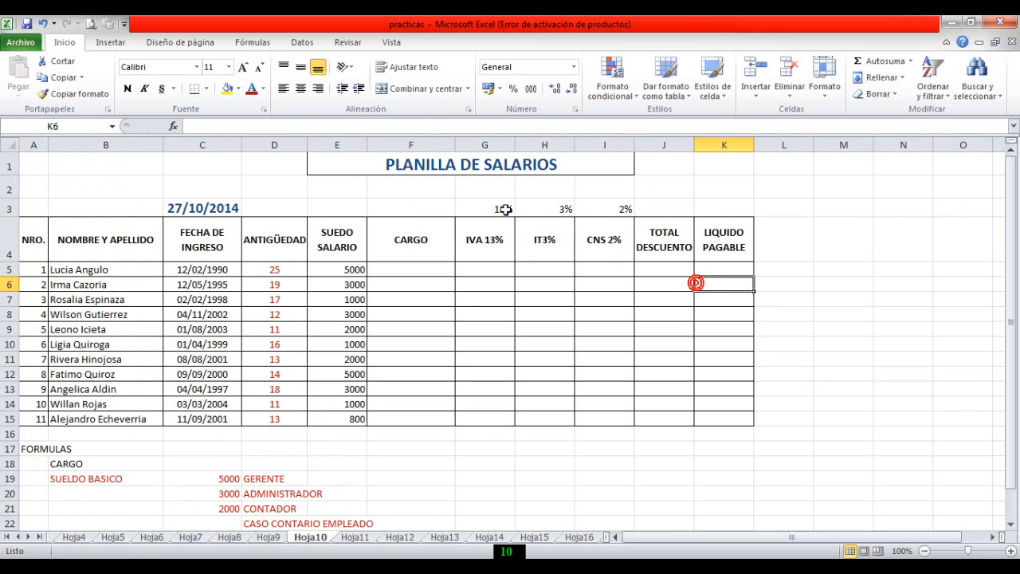
# Center the rates in G3:I3 horizontally and vertically.
pyautogui.moveTo(502, 209); pyautogui.dragTo(585, 210)
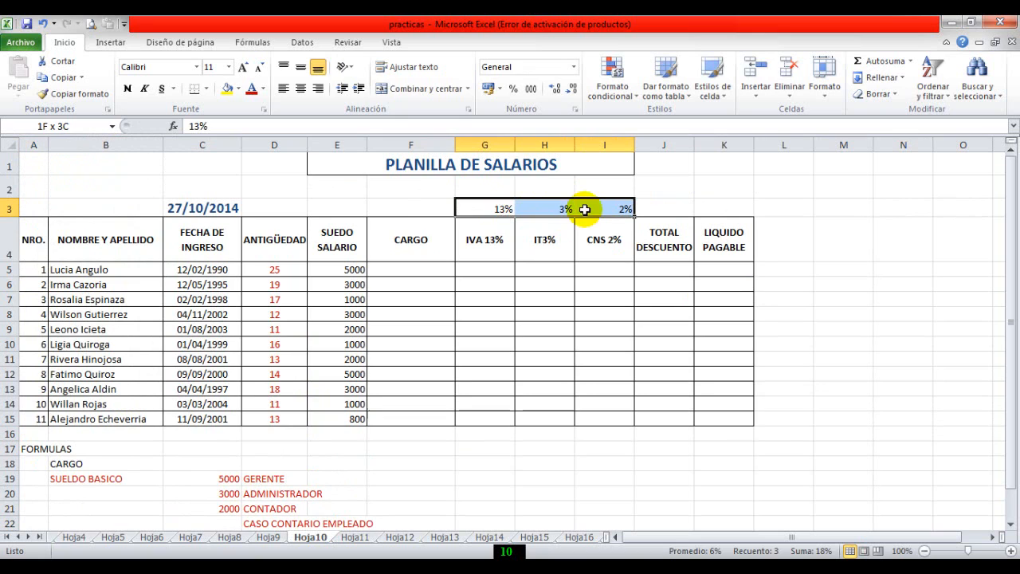
pyautogui.click(301, 88)
pyautogui.click(303, 68)
pyautogui.click(487, 232)
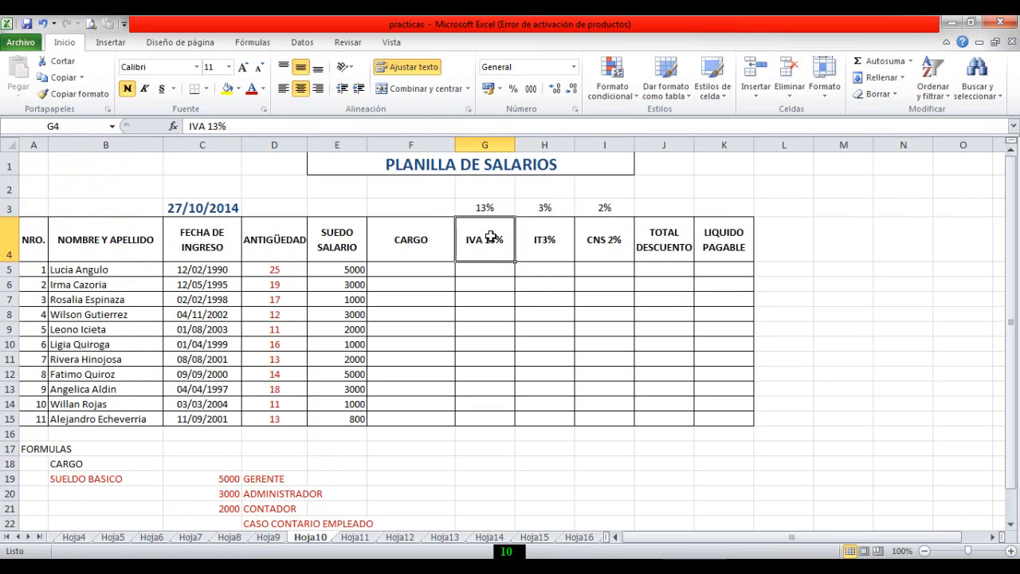
pyautogui.click(554, 241)
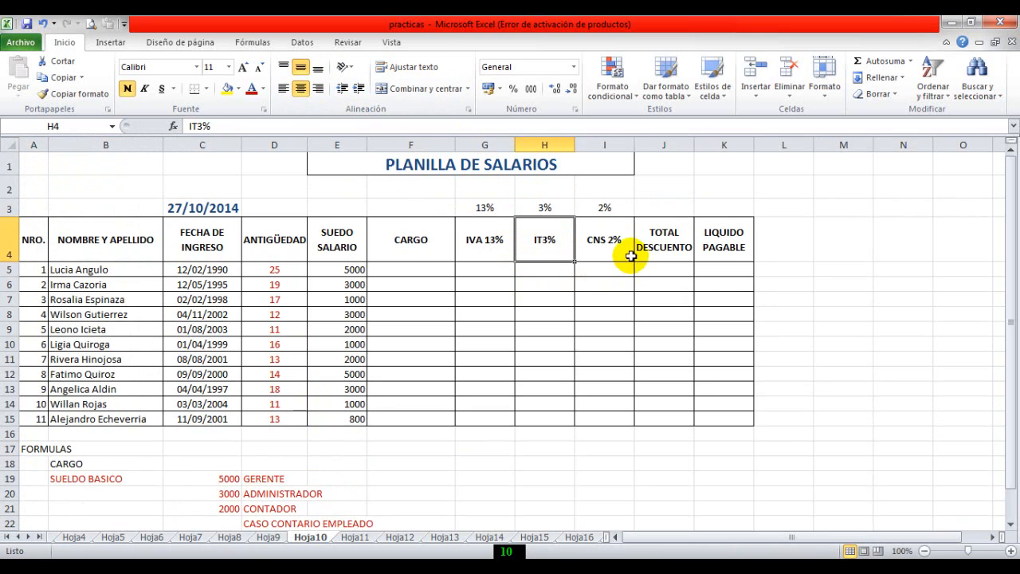
pyautogui.click(626, 245)
# Calculate the IVA in G5 with =E5*$G$3 and fill the formula down through G15.
pyautogui.click(494, 269)
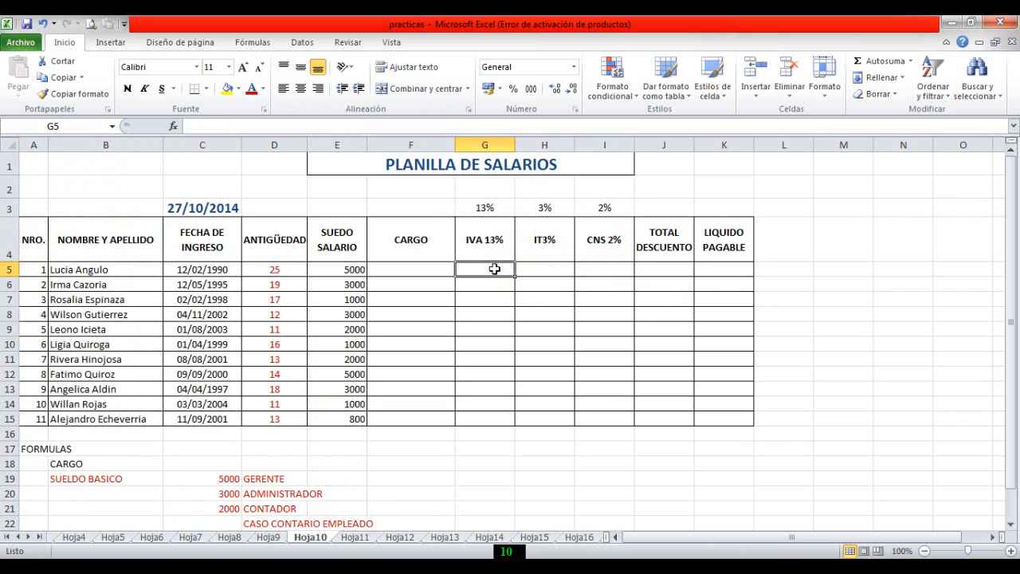
pyautogui.write('=')
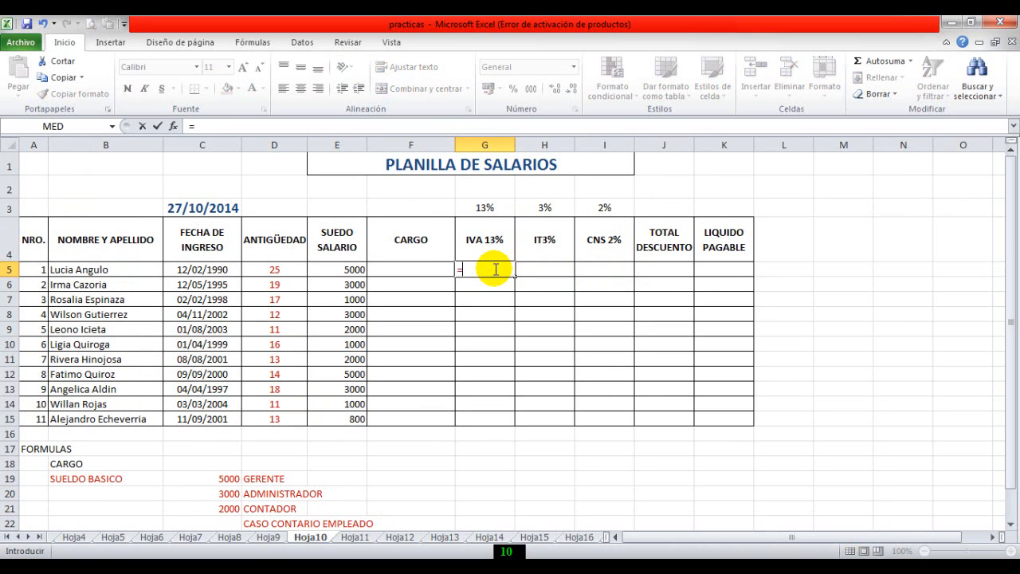
pyautogui.click(360, 269)
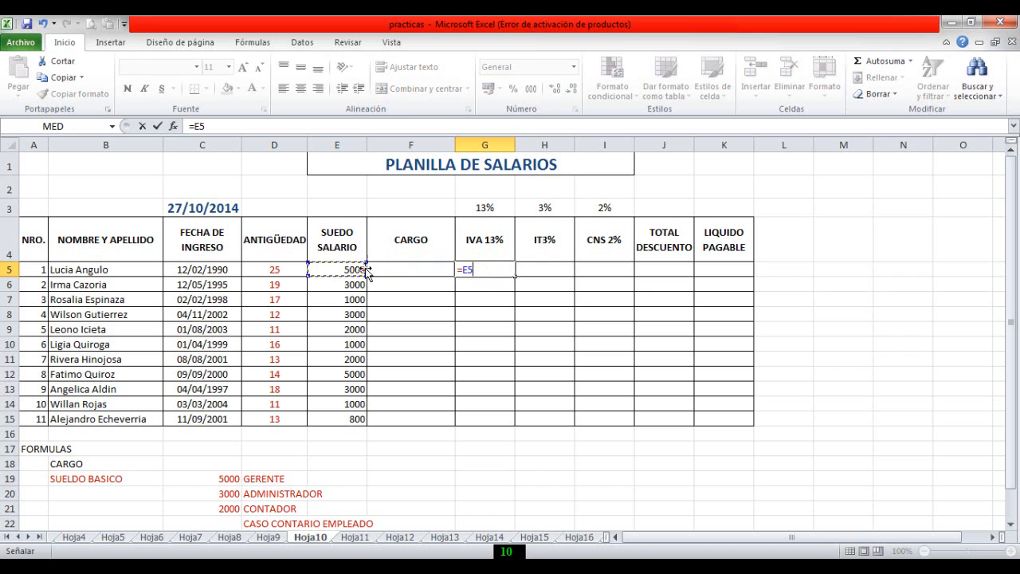
pyautogui.write('*')
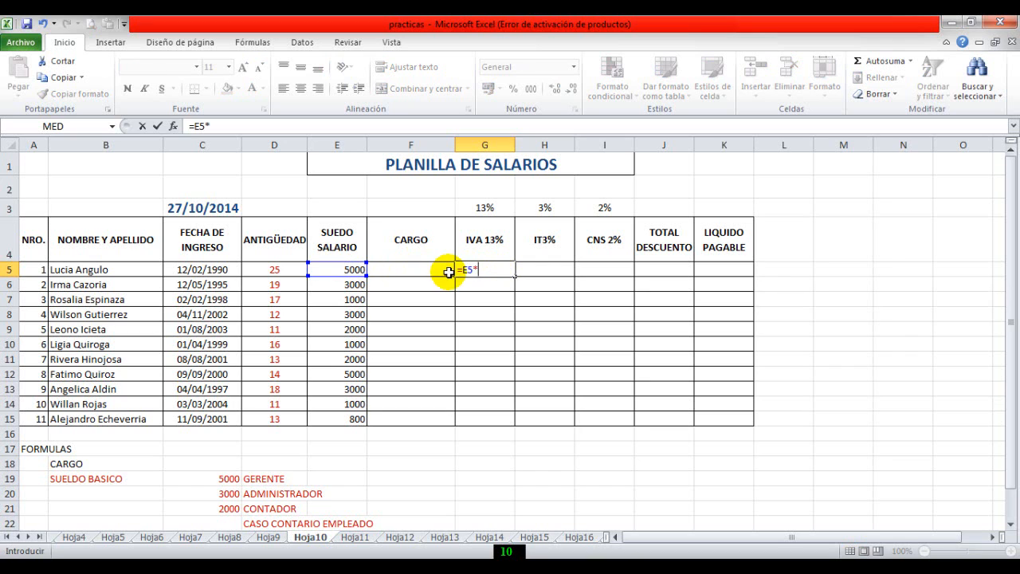
pyautogui.click(489, 209)
pyautogui.press('F4')
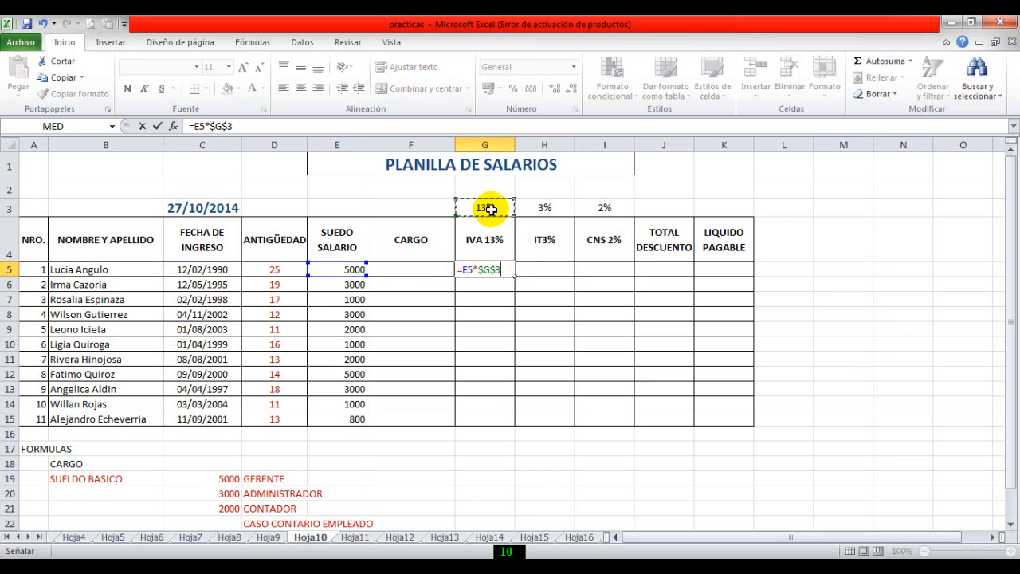
pyautogui.press('Return')
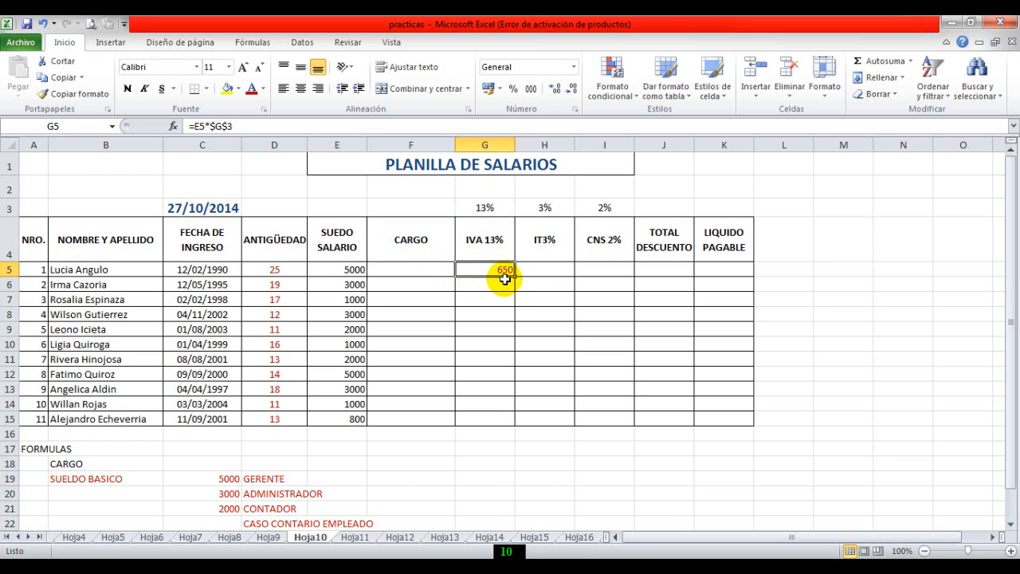
pyautogui.moveTo(517, 276); pyautogui.dragTo(498, 424)
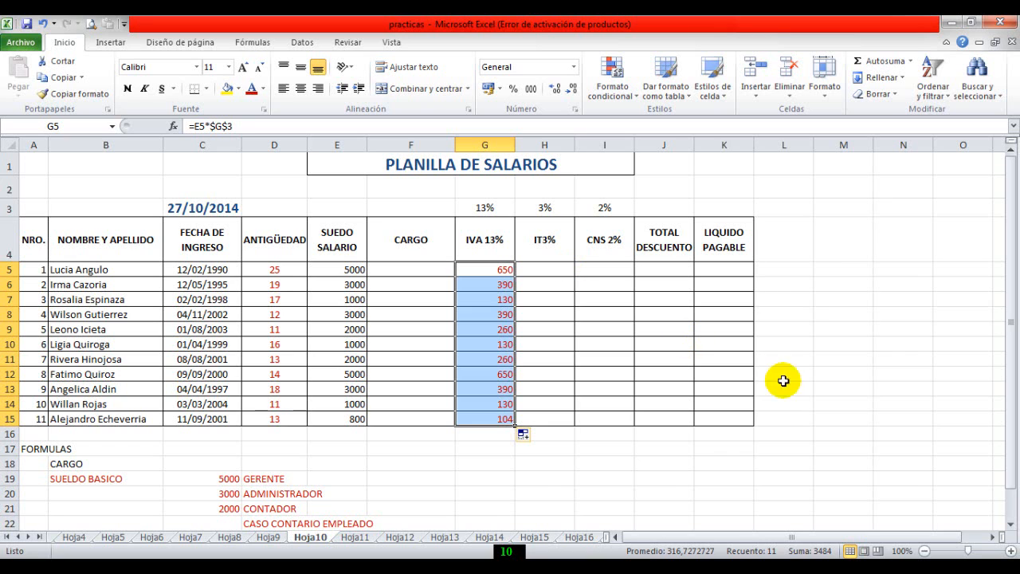
# Calculate the IT in H5 with =E5*$H$3 and fill the formula down through H15.
pyautogui.scroll(-1, 1011, 472)
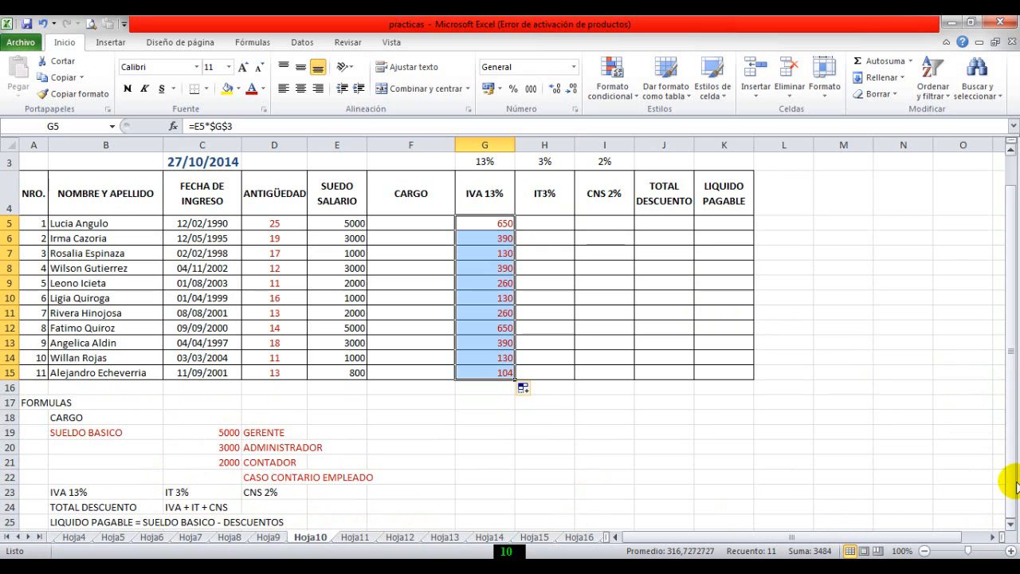
pyautogui.scroll(1, 1015, 487)
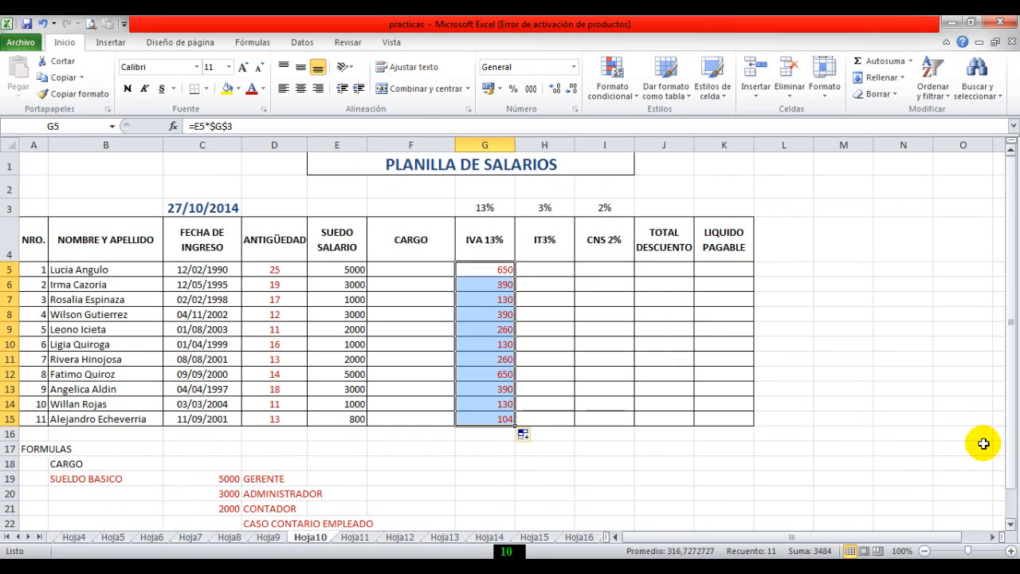
pyautogui.click(558, 269)
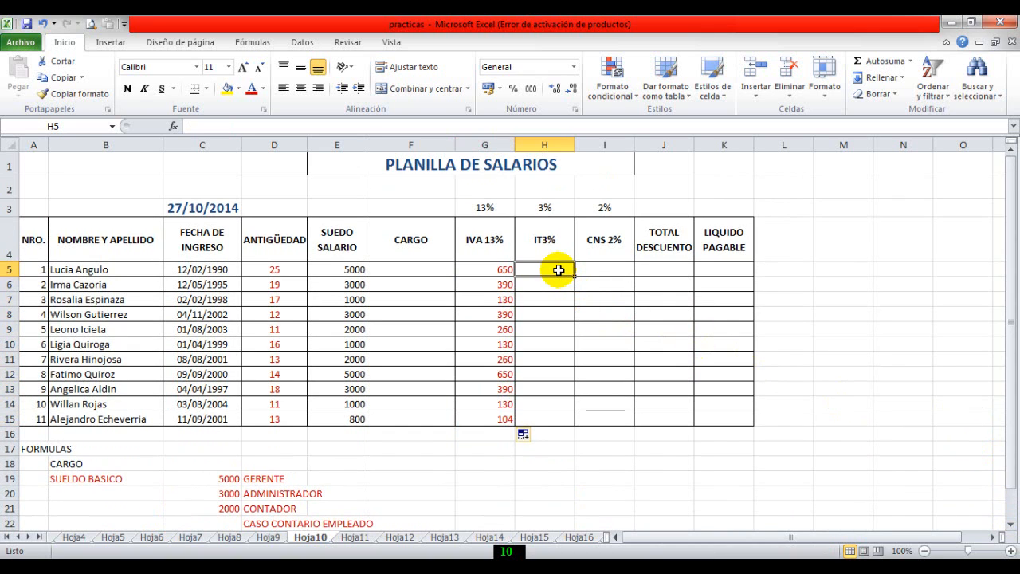
pyautogui.write('=')
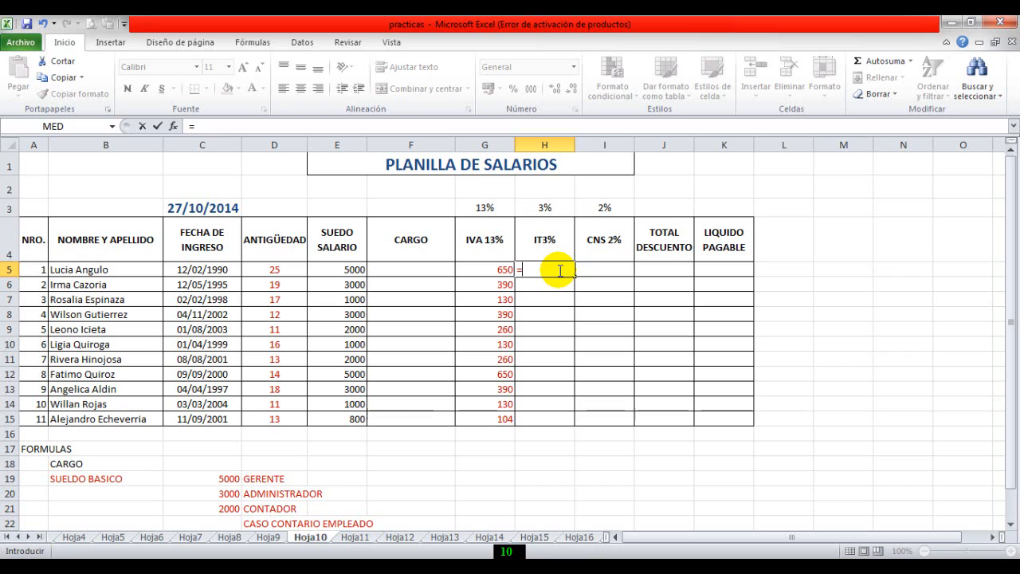
pyautogui.click(341, 271)
pyautogui.click(342, 271)
pyautogui.write('*')
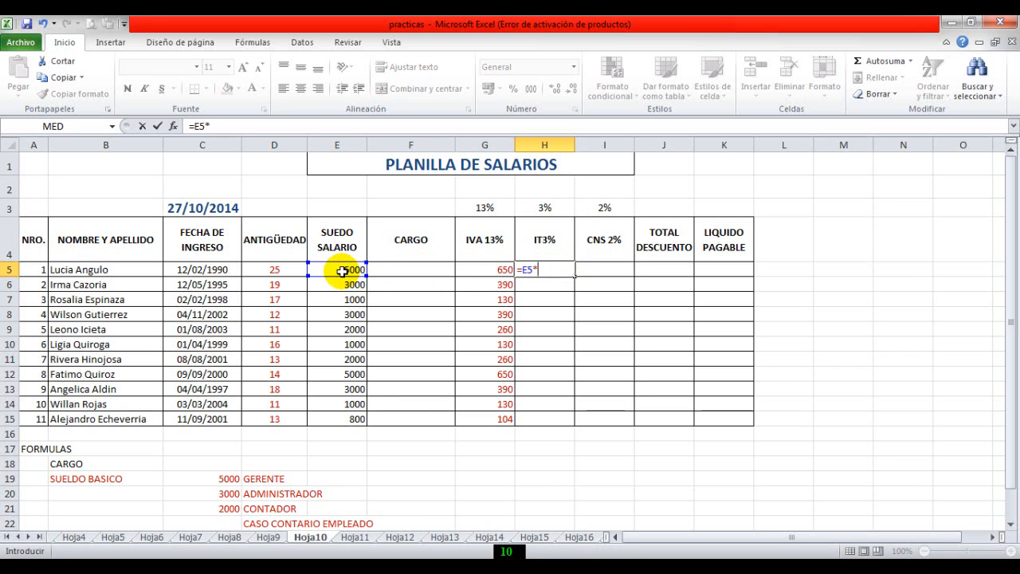
pyautogui.click(541, 211)
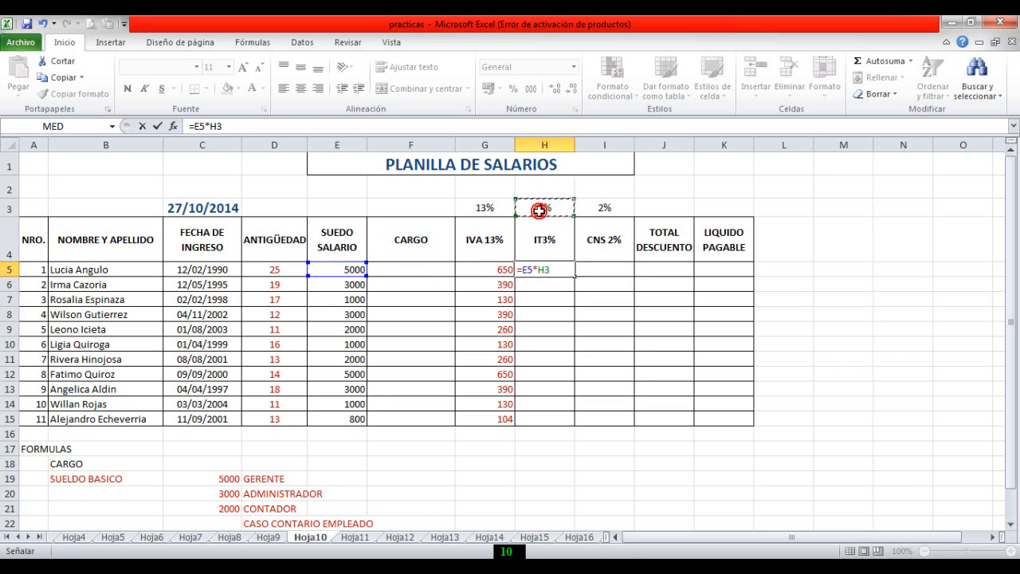
pyautogui.press('F4')
pyautogui.press('Return')
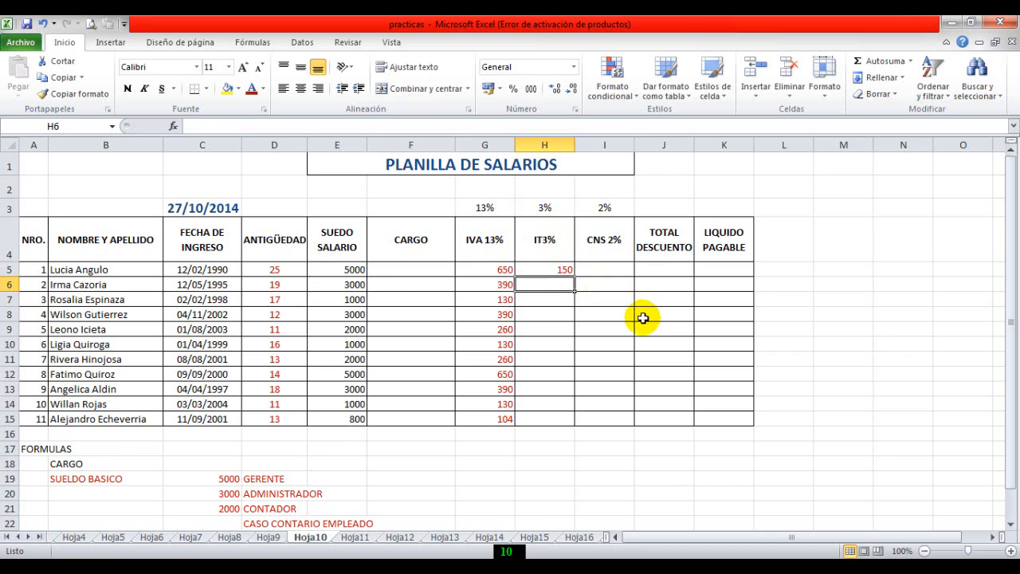
pyautogui.click(551, 269)
pyautogui.moveTo(575, 277); pyautogui.dragTo(588, 424)
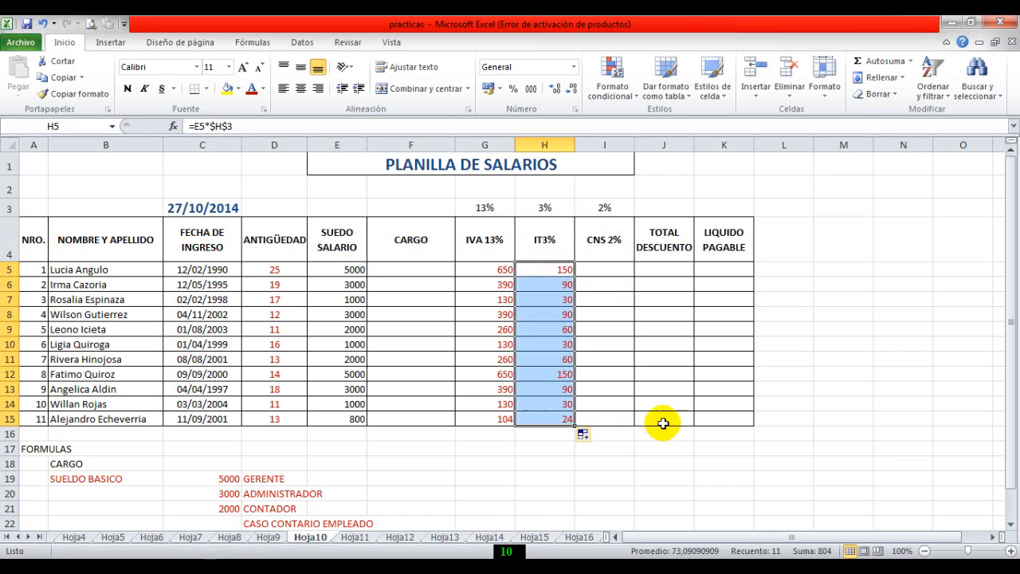
# Calculate the CNS in I5 as the salary times the fixed rate, using =E5*$I$3.
pyautogui.click(615, 271)
pyautogui.write('=')
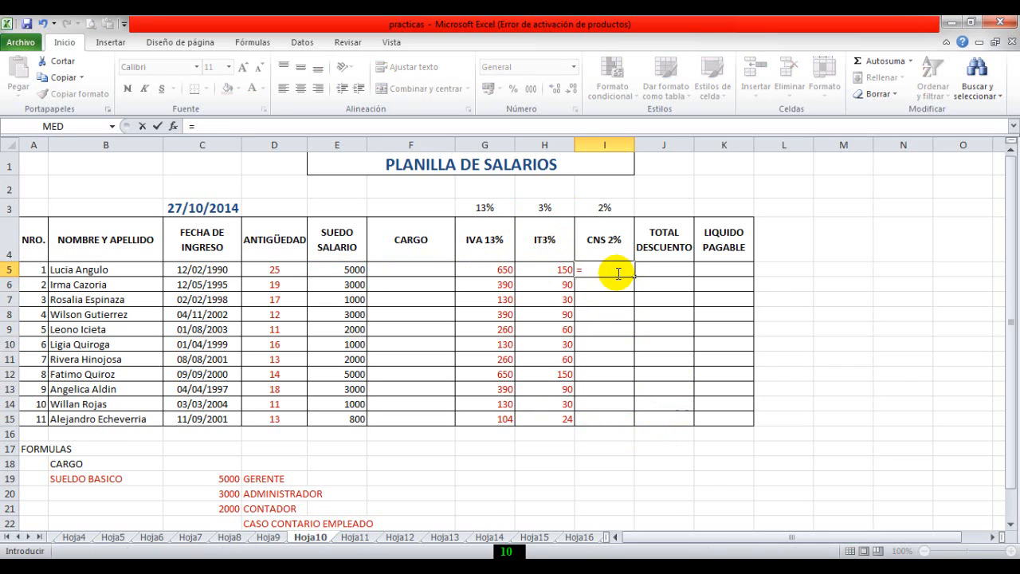
pyautogui.click(339, 271)
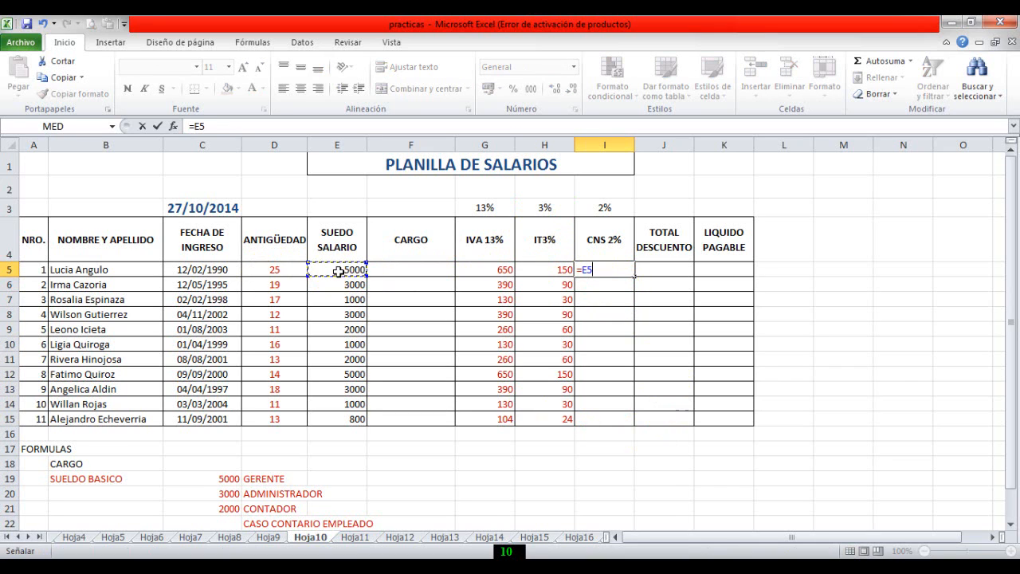
pyautogui.write('*')
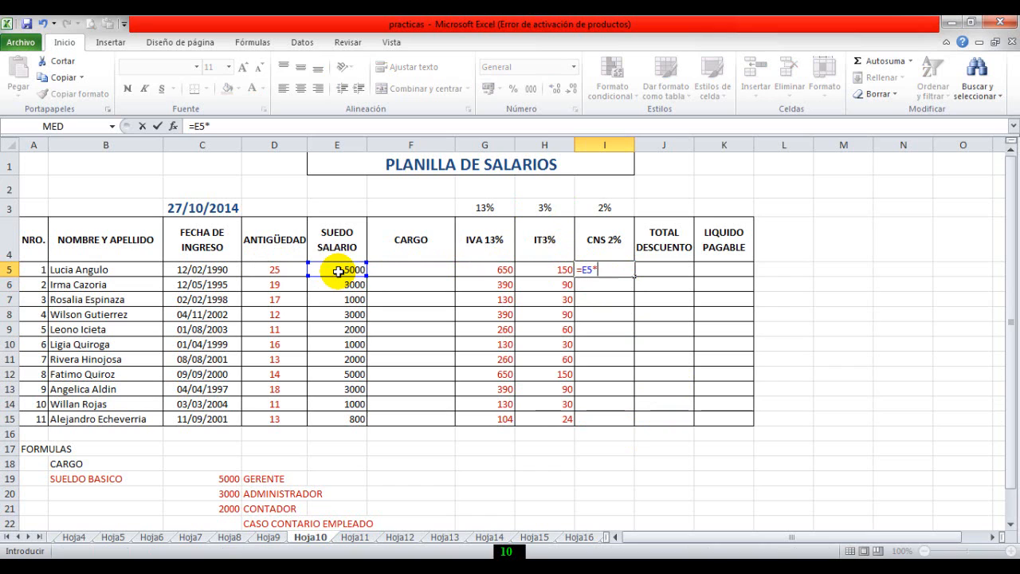
pyautogui.click(610, 207)
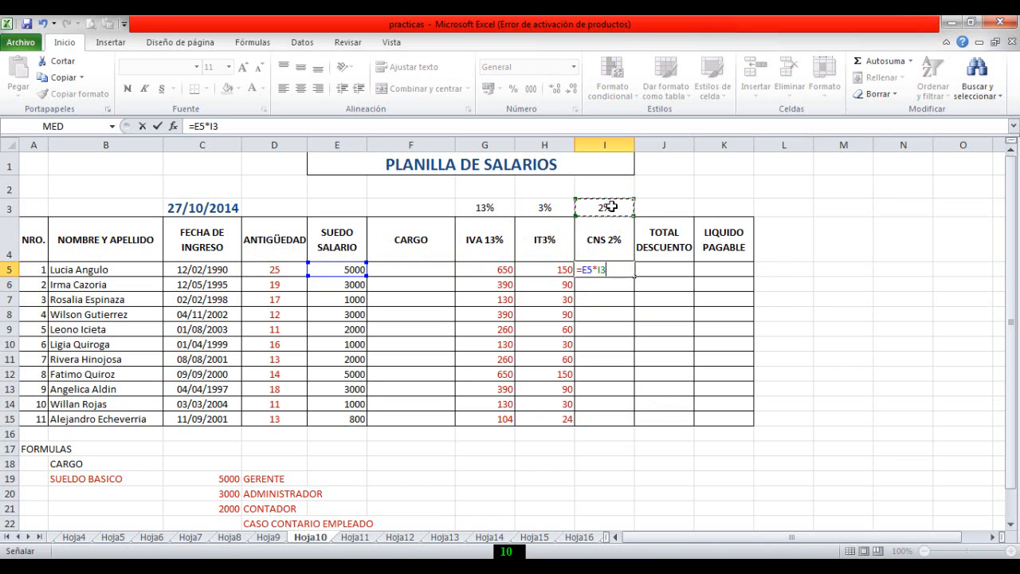
pyautogui.press('F4')
pyautogui.press('Return')
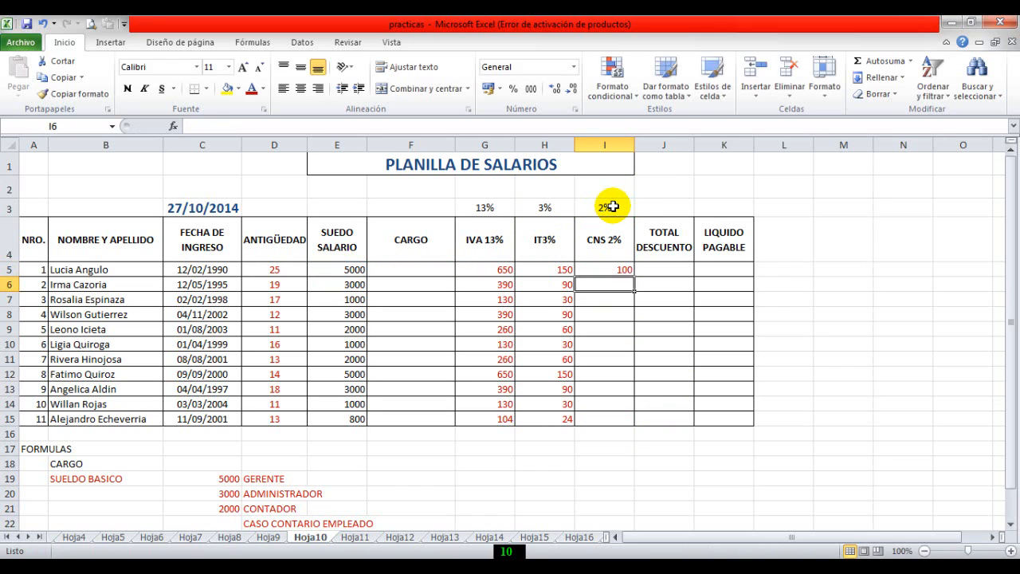
# Fill the CNS formula from I5 down through I15.
pyautogui.click(623, 270)
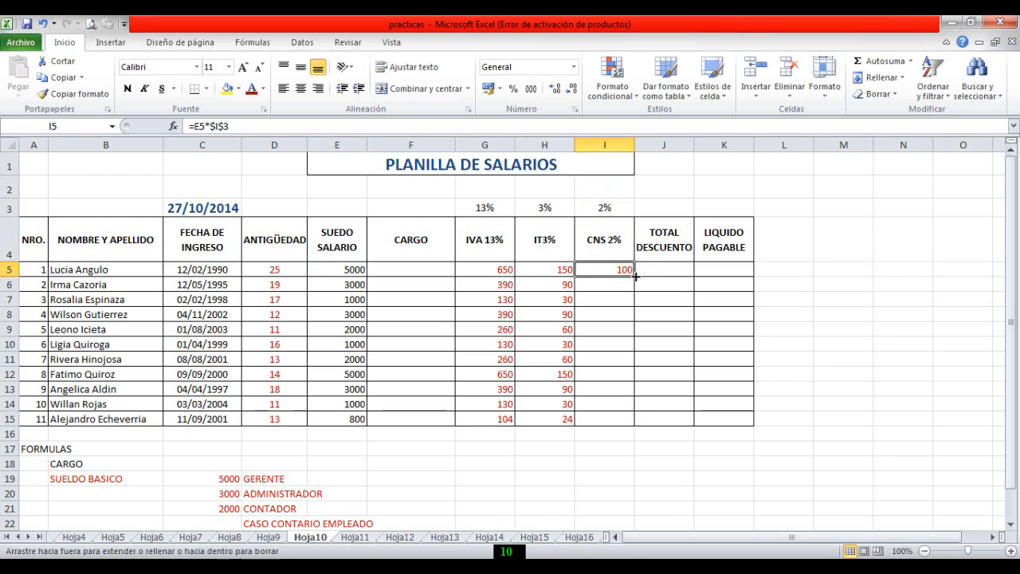
pyautogui.moveTo(636, 276); pyautogui.dragTo(638, 425)
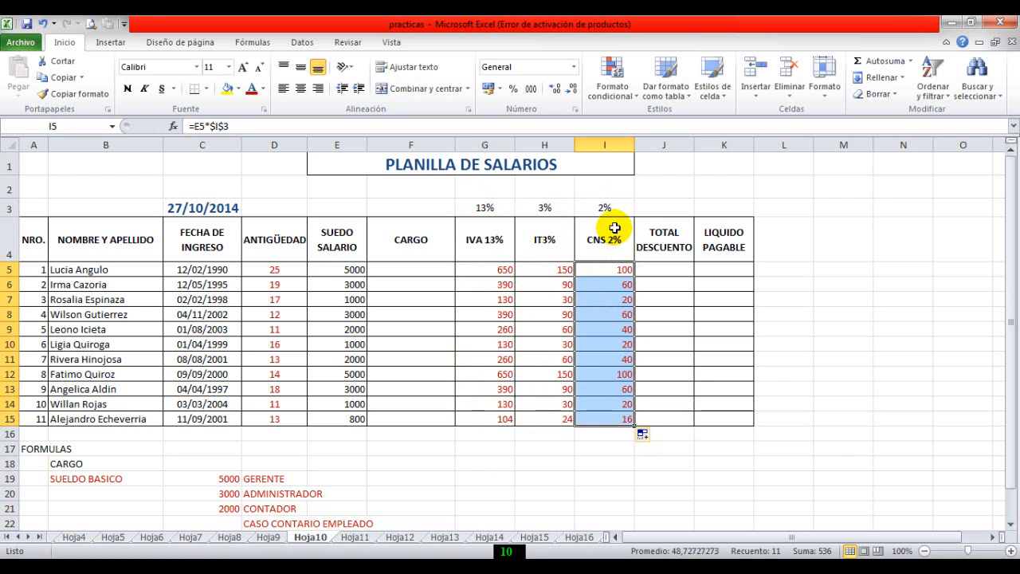
# Calculate the total deductions in J5 with =SUMA(G5:I5) and fill the formula down through J15.
pyautogui.click(655, 269)
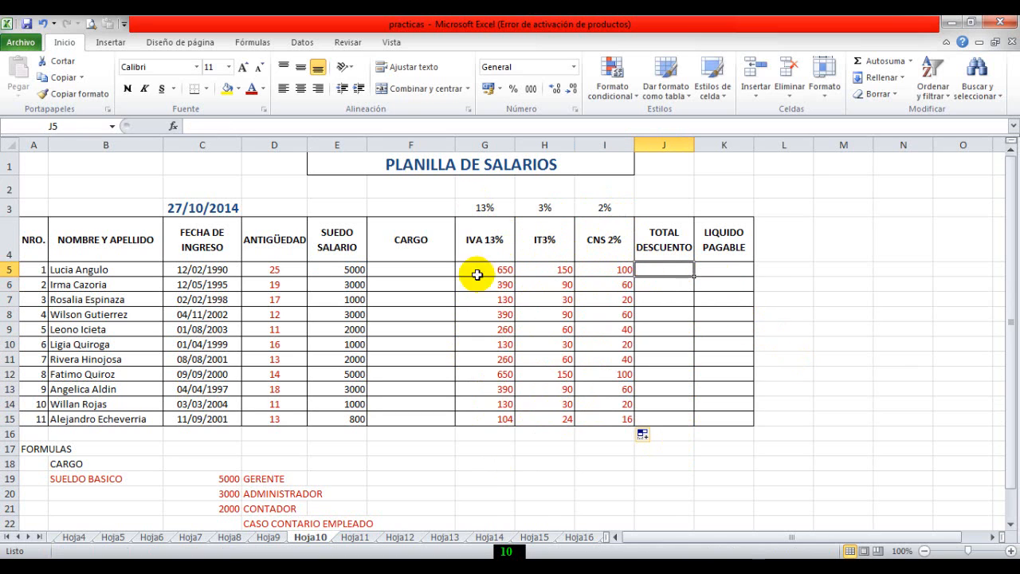
pyautogui.moveTo(1012, 392); pyautogui.dragTo(1016, 423)
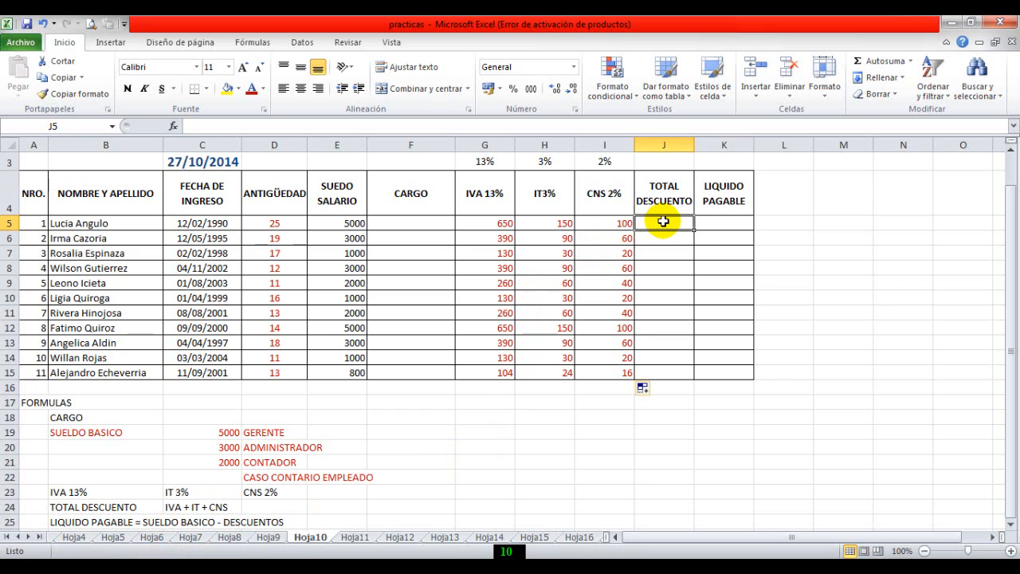
pyautogui.write('=')
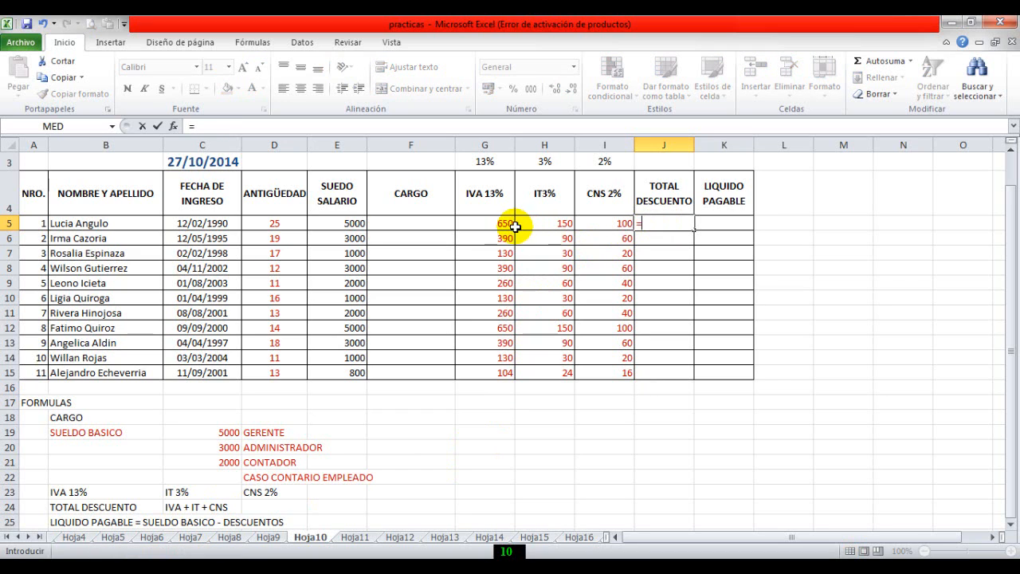
pyautogui.write('suma')
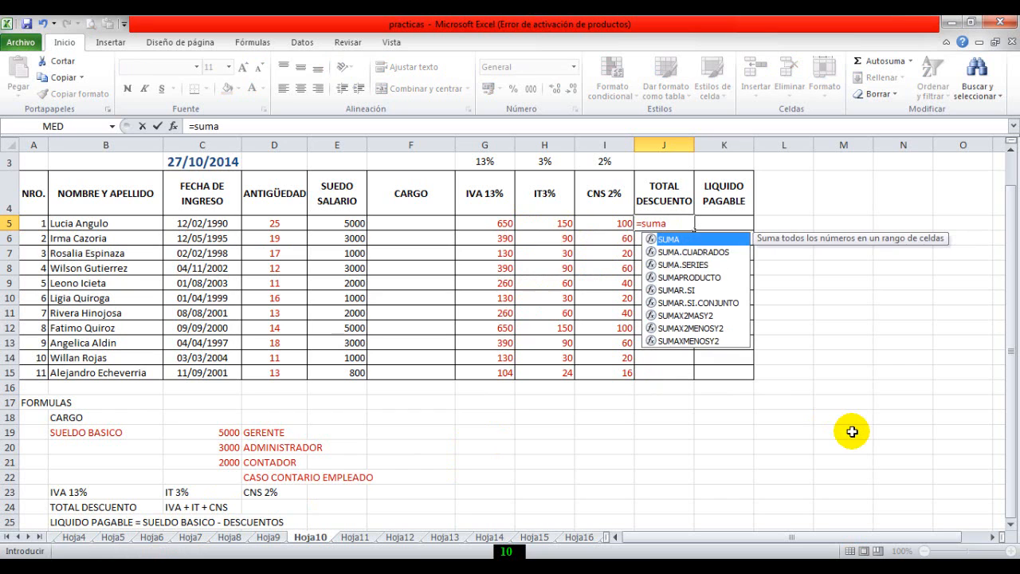
pyautogui.write('(')
pyautogui.moveTo(490, 223); pyautogui.dragTo(614, 221)
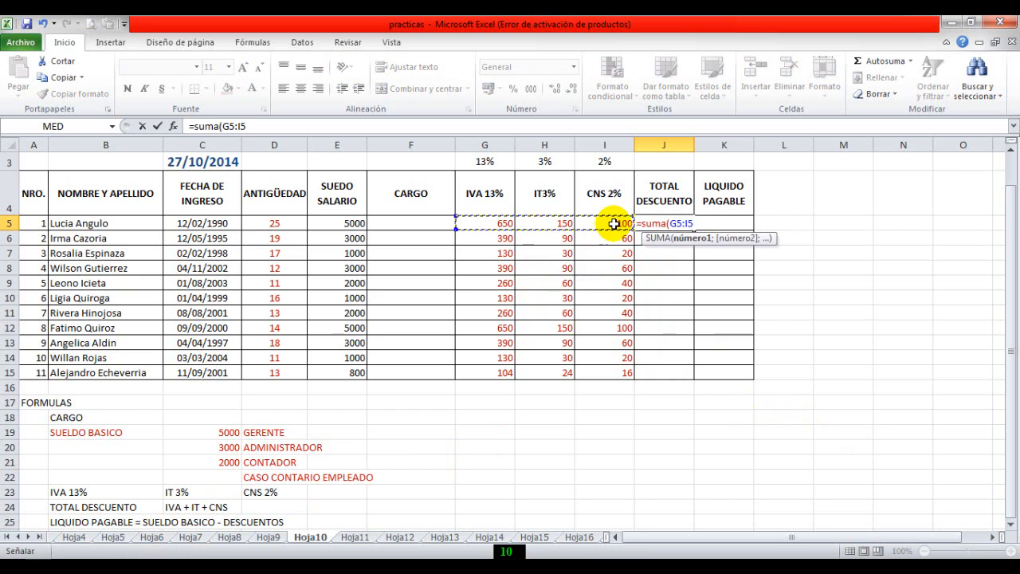
pyautogui.write(')')
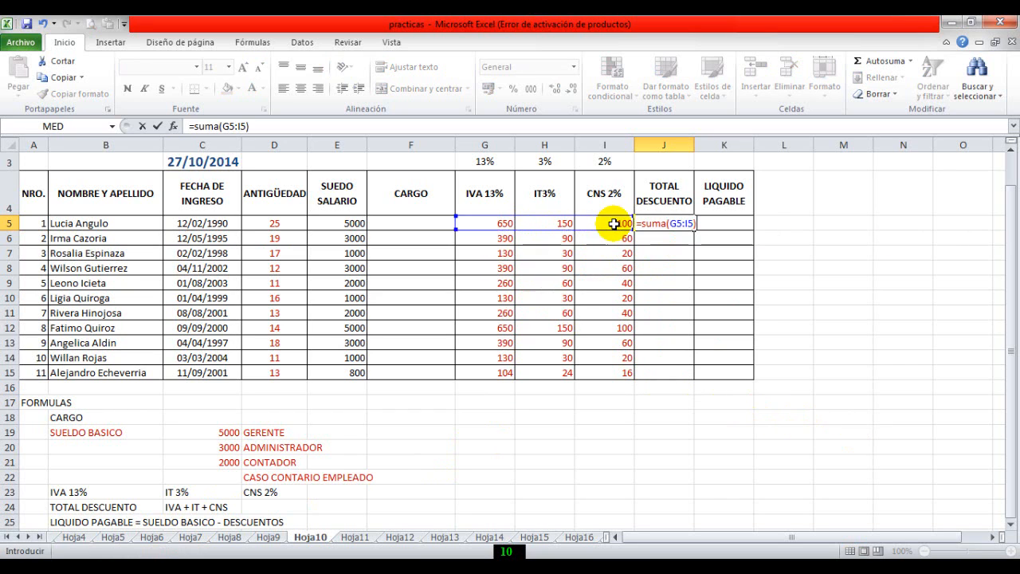
pyautogui.press('Return')
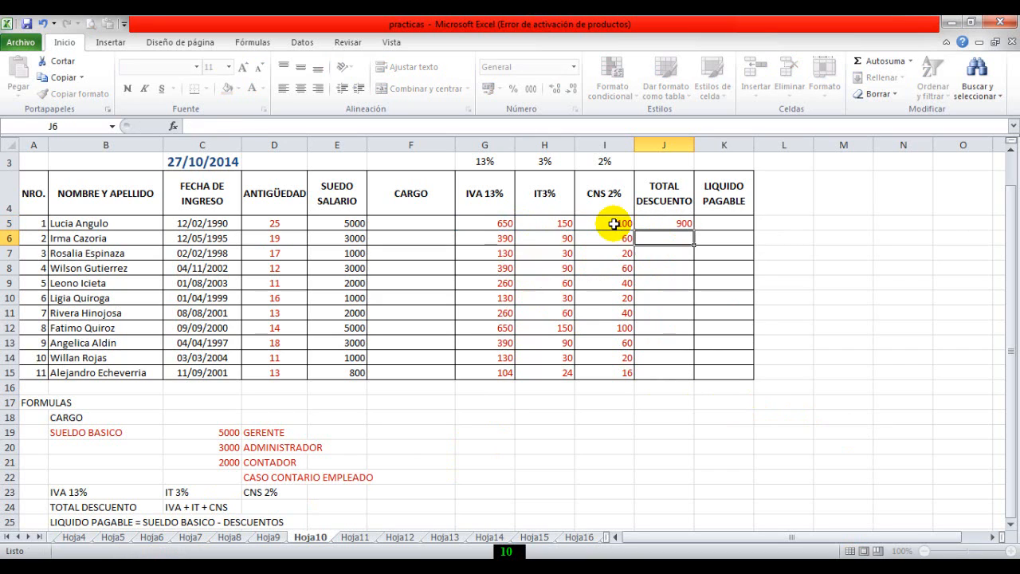
pyautogui.click(657, 223)
pyautogui.moveTo(695, 230); pyautogui.dragTo(695, 377)
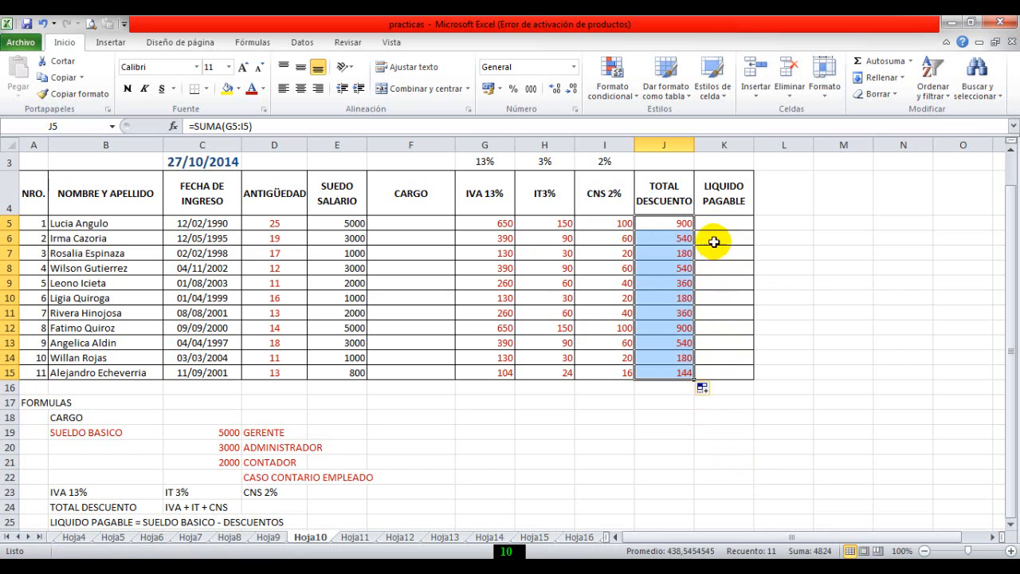
# Calculate the net pay in K5 as salary minus total deductions with =E5-J5 and fill the formula down through K15.
pyautogui.click(715, 217)
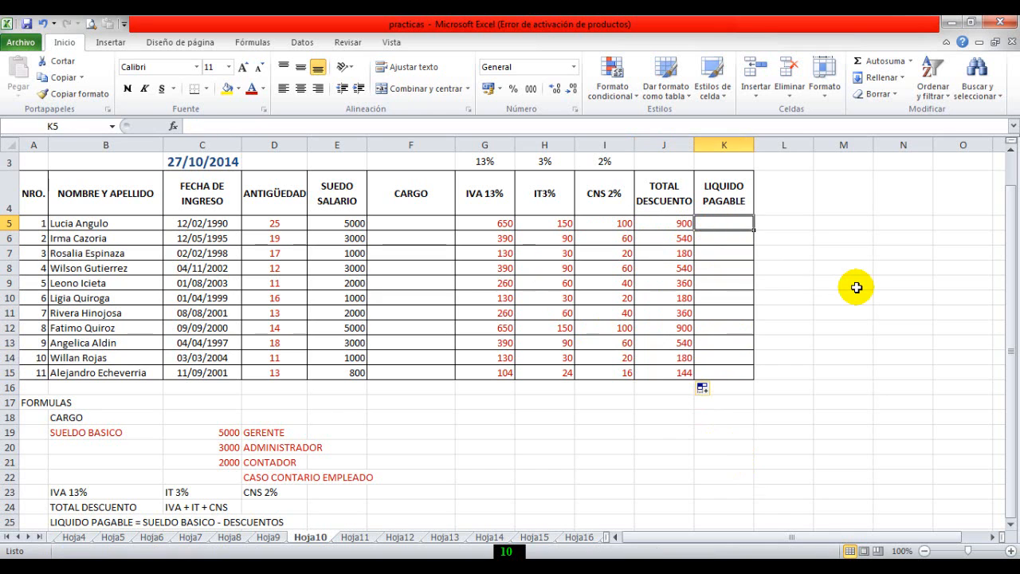
pyautogui.write('=')
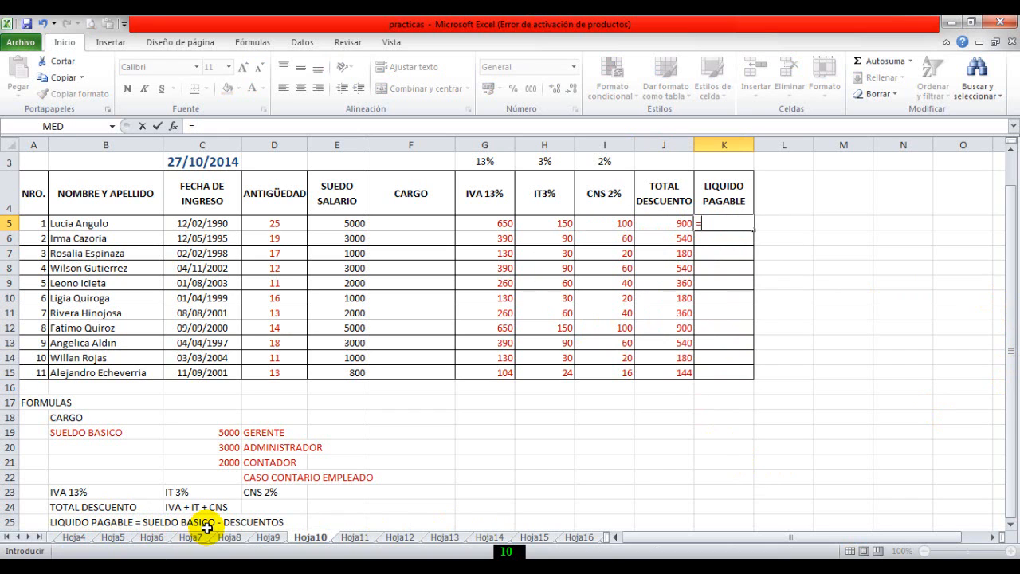
pyautogui.click(337, 223)
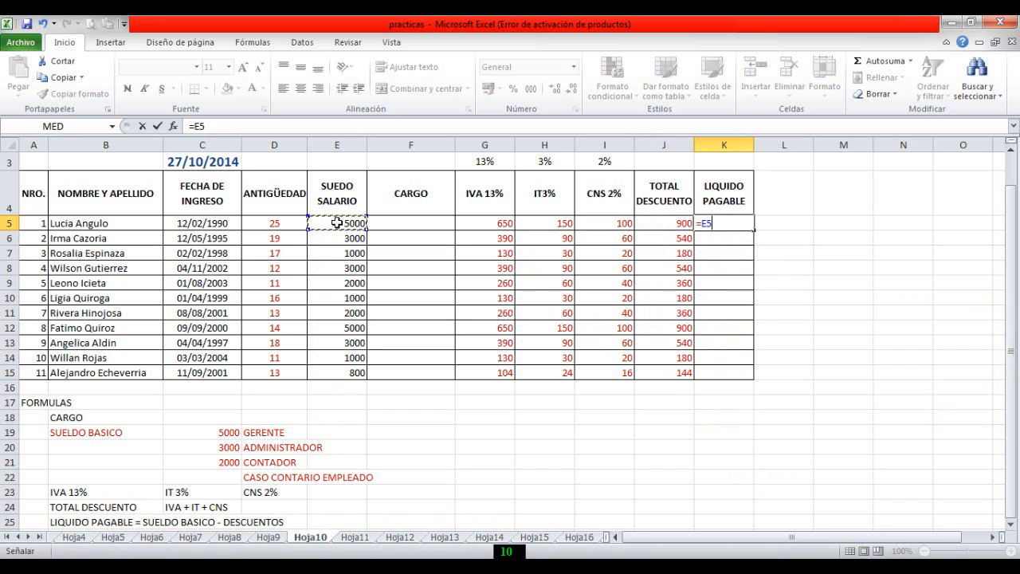
pyautogui.write('-')
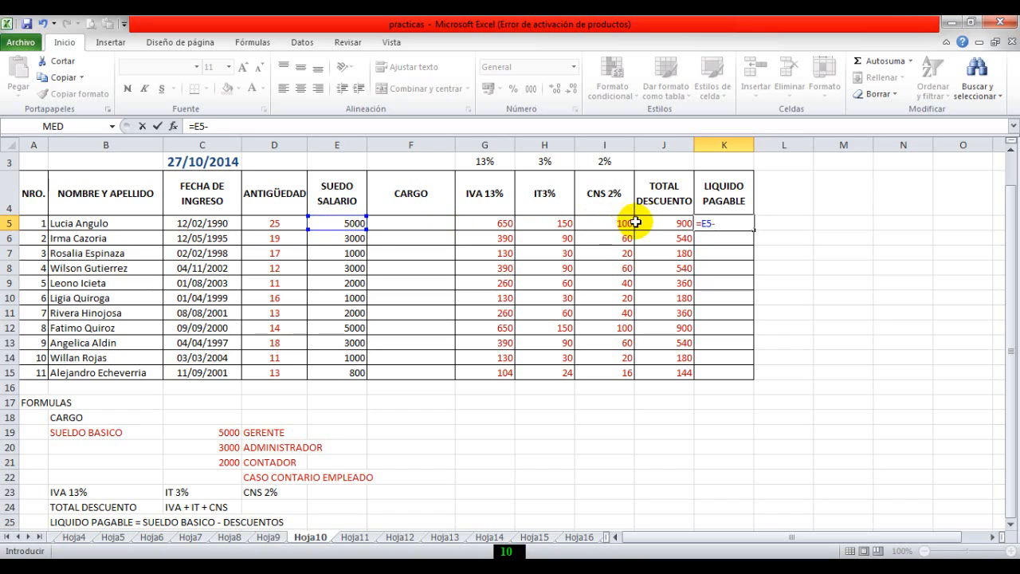
pyautogui.click(666, 224)
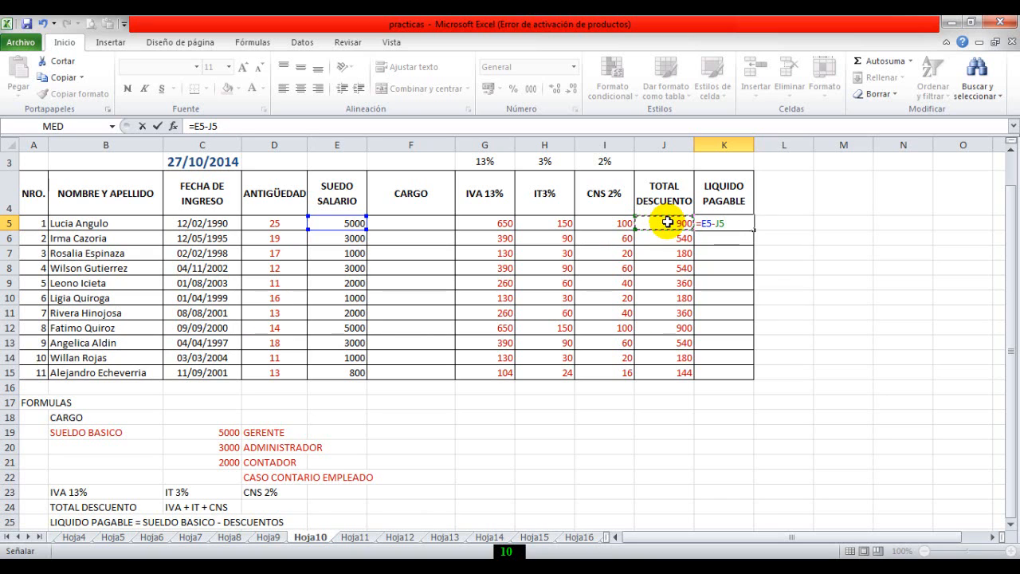
pyautogui.press('Return')
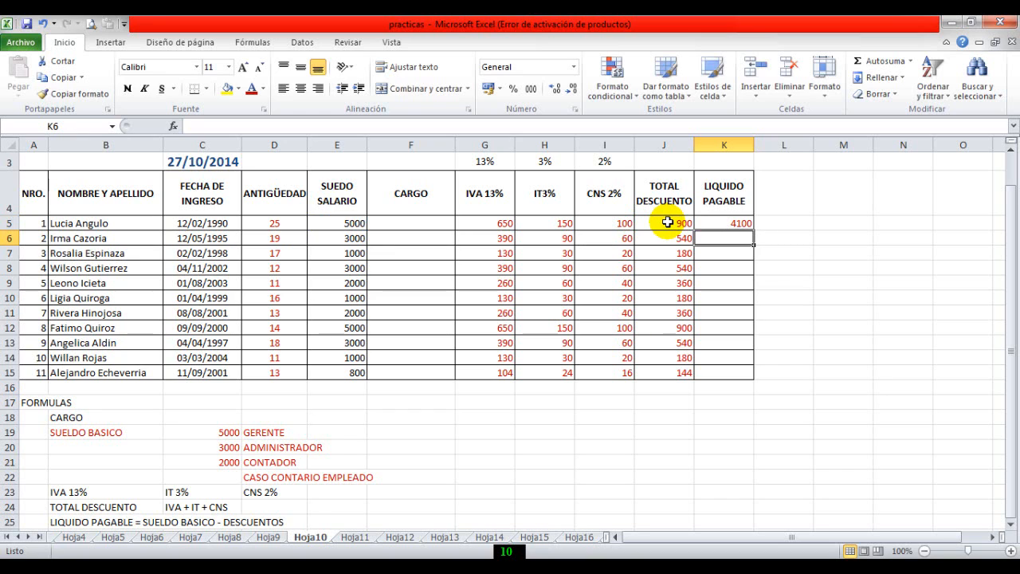
pyautogui.click(726, 223)
pyautogui.click(204, 125)
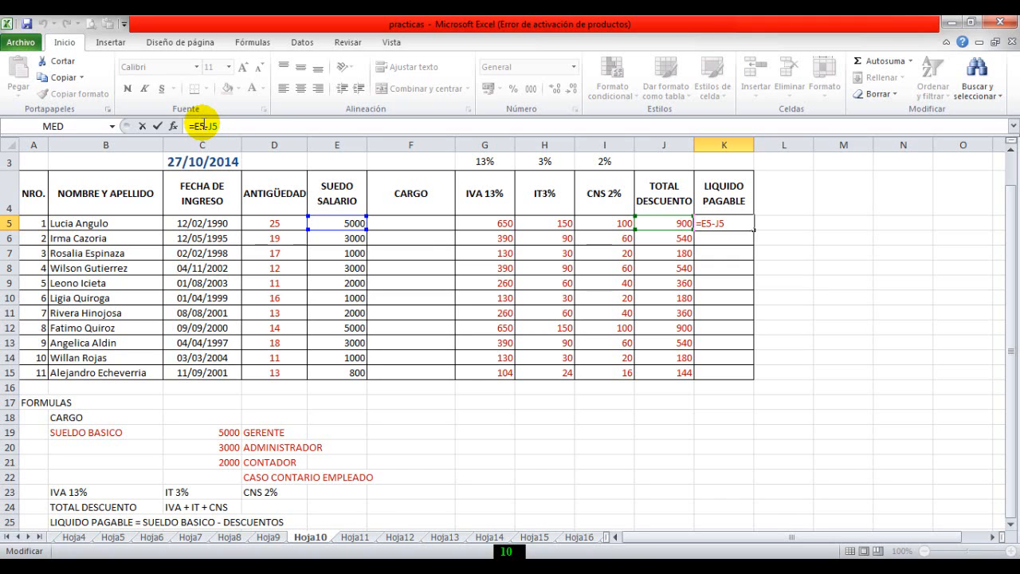
pyautogui.press('Return')
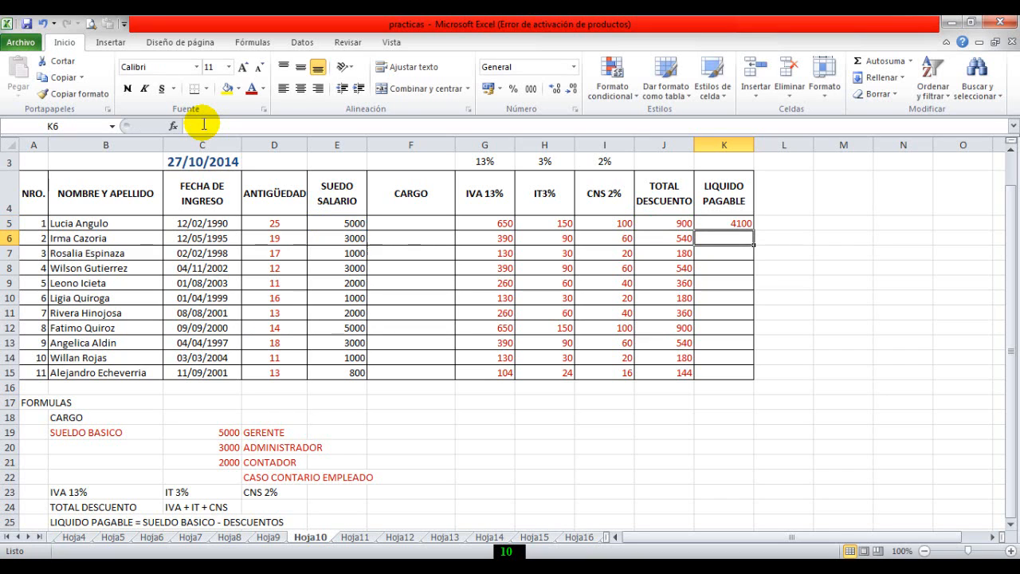
pyautogui.click(733, 228)
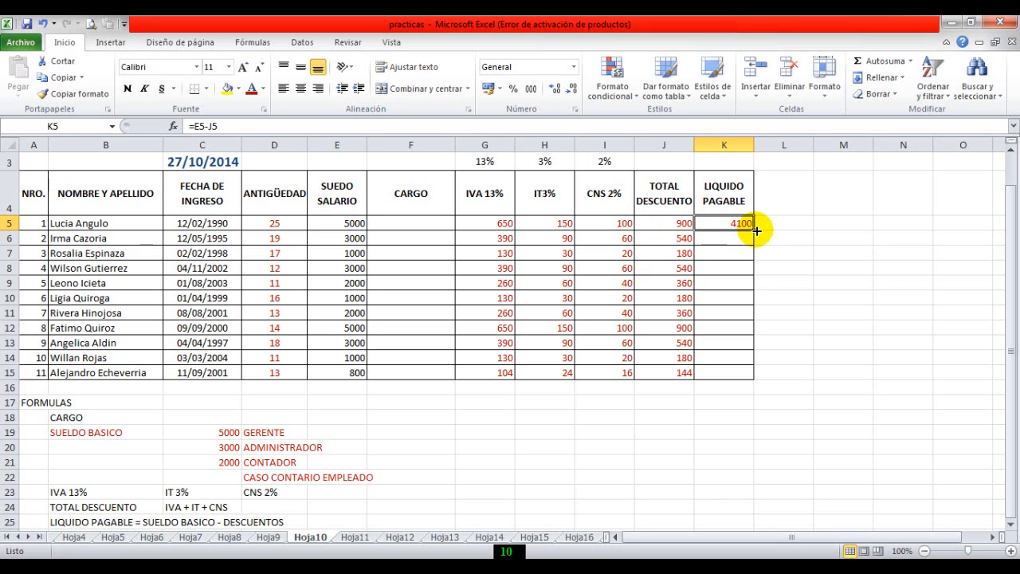
pyautogui.moveTo(755, 232); pyautogui.dragTo(755, 378)
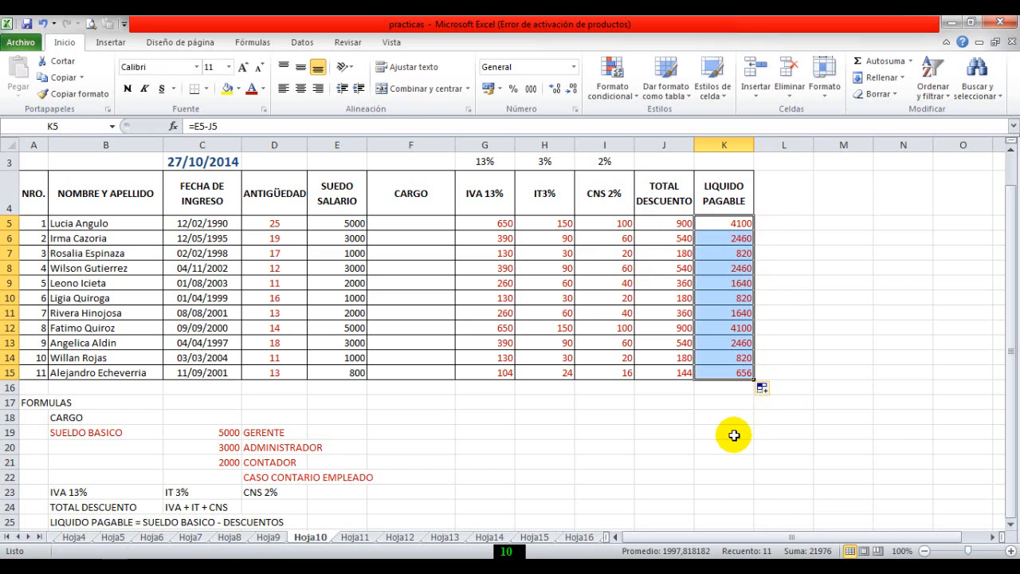
# Switch to excel.pdf in Adobe Acrobat, rotate the PRACTICA Nº 11 page upright and zoom to 125% on the LIQUIDO PAGABLE column.
pyautogui.click(366, 568)
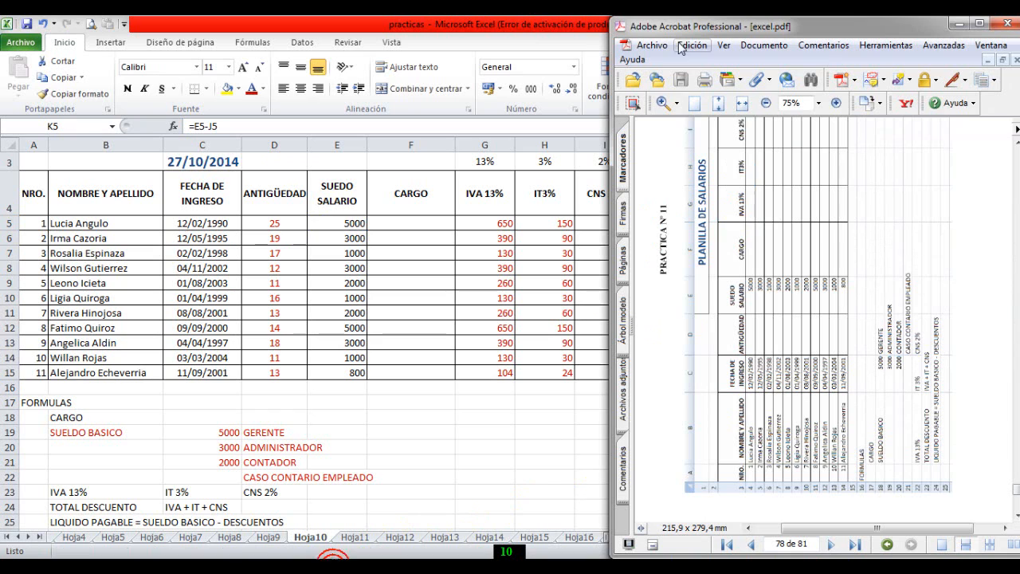
pyautogui.moveTo(866, 231); pyautogui.dragTo(876, 393)
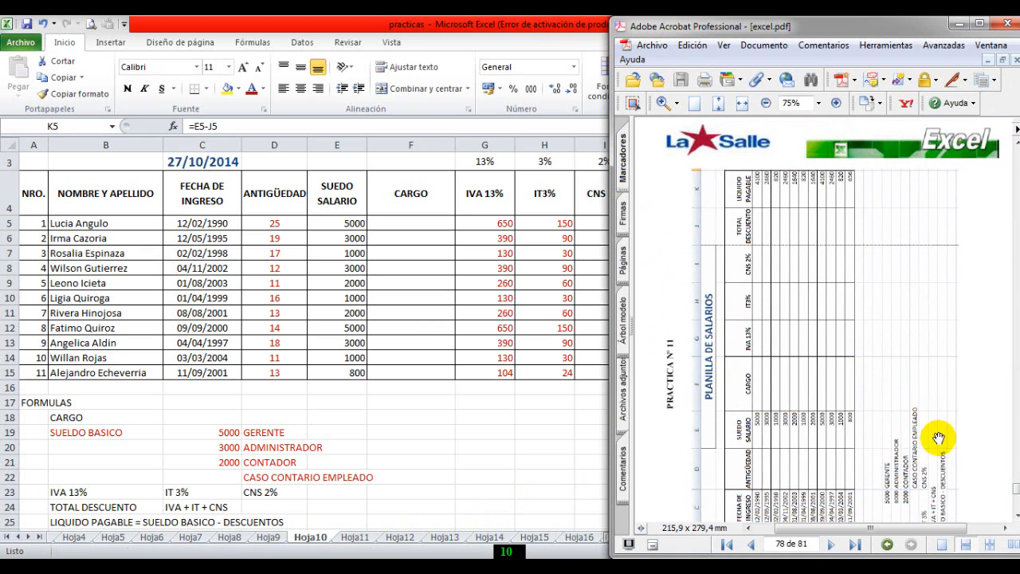
pyautogui.hotkey('ctrl', 'shift', '+')
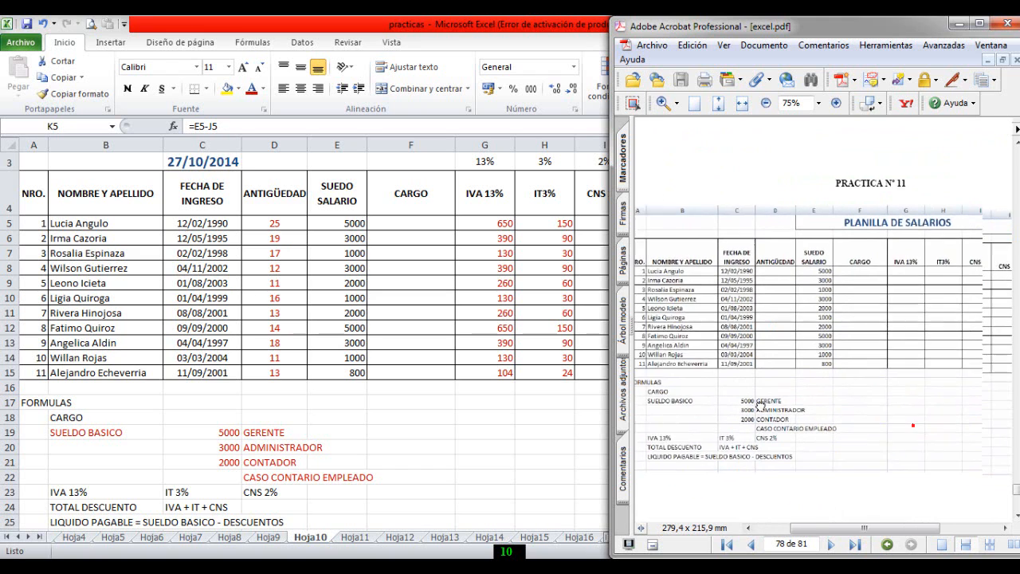
pyautogui.moveTo(907, 392); pyautogui.dragTo(855, 412)
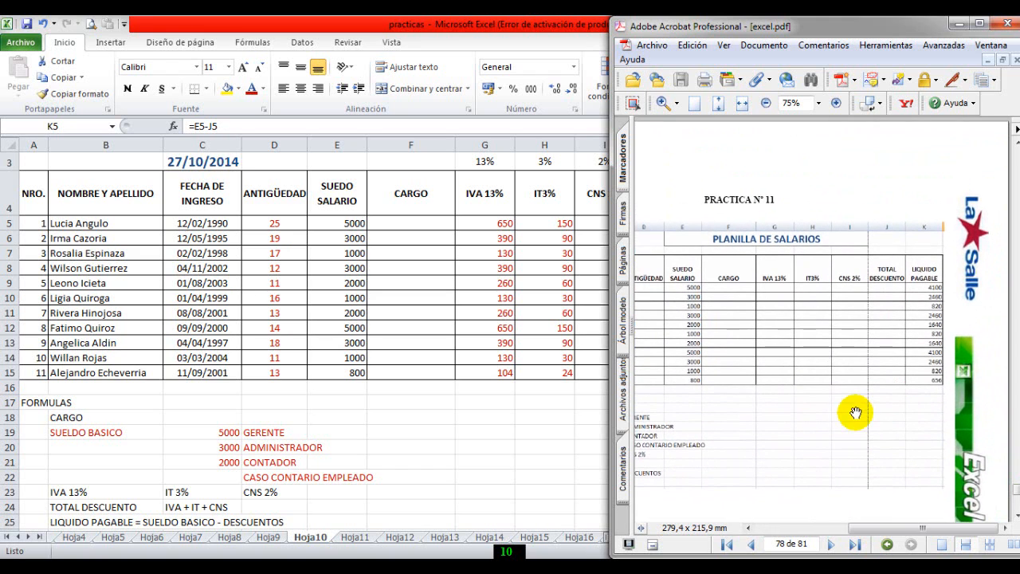
pyautogui.click(836, 103)
pyautogui.click(836, 103)
pyautogui.moveTo(934, 360); pyautogui.dragTo(838, 340)
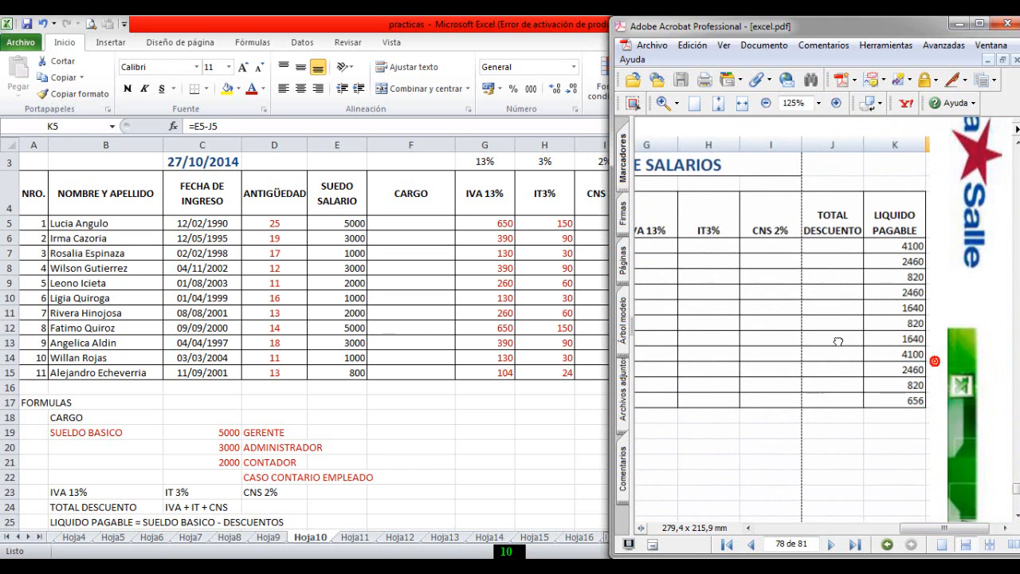
# Return to Excel, compare its LIQUIDO PAGABLE column side by side with the PDF, and maximize the workbook window again.
pyautogui.click(512, 457)
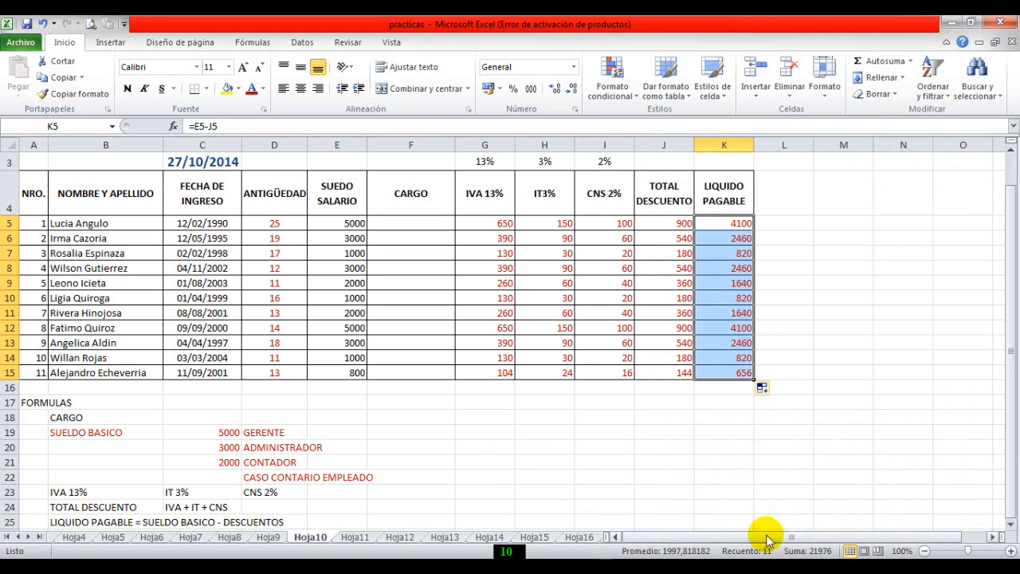
pyautogui.click(993, 538)
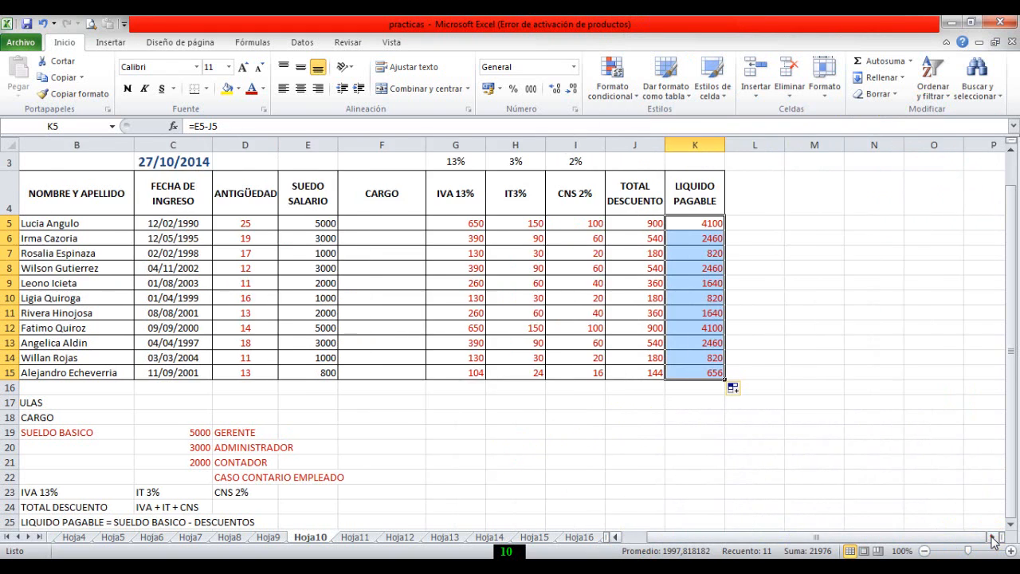
pyautogui.doubleClick(808, 28)
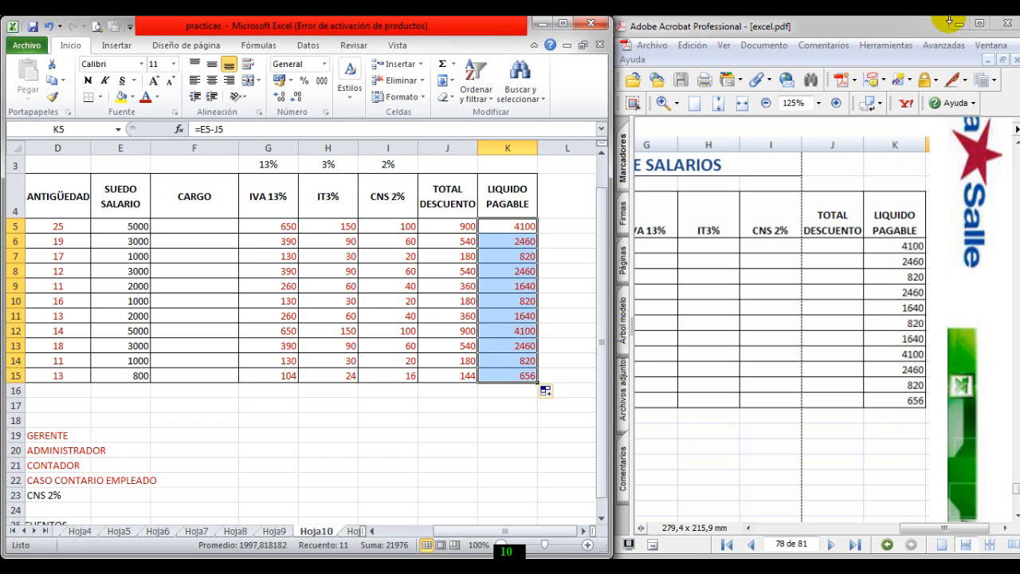
pyautogui.doubleClick(422, 26)
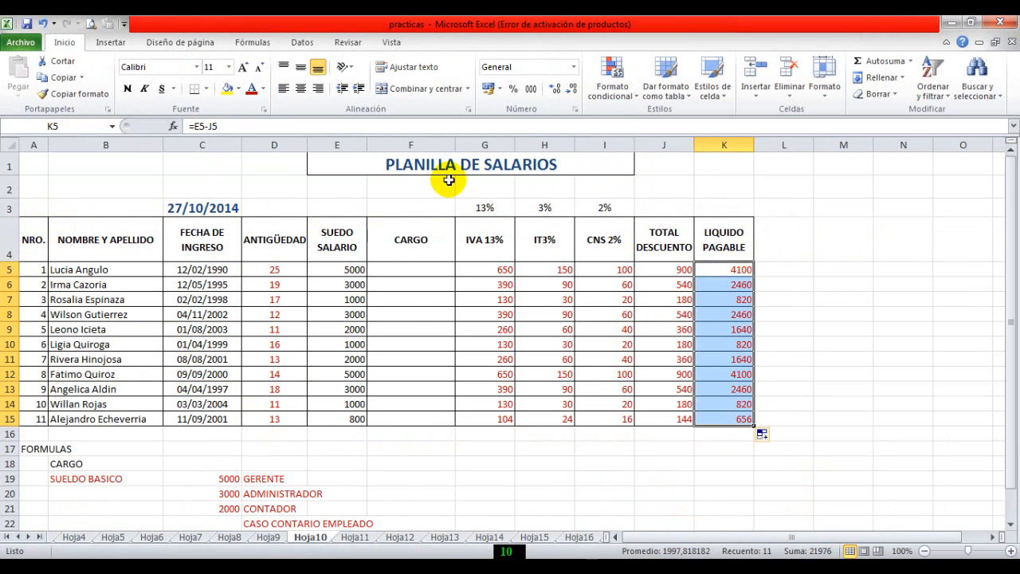
pyautogui.click(447, 451)
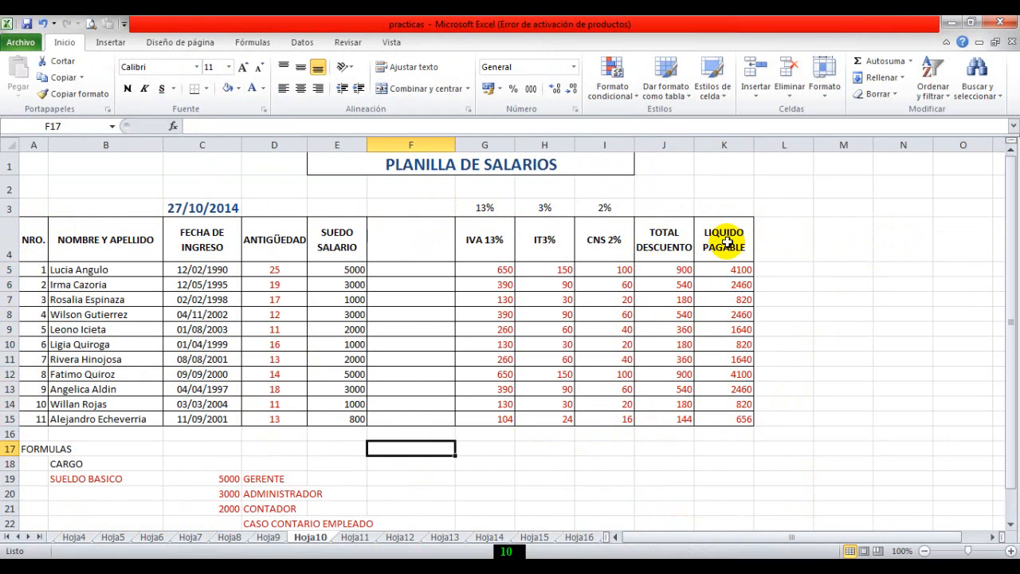
pyautogui.moveTo(728, 271); pyautogui.dragTo(733, 417)
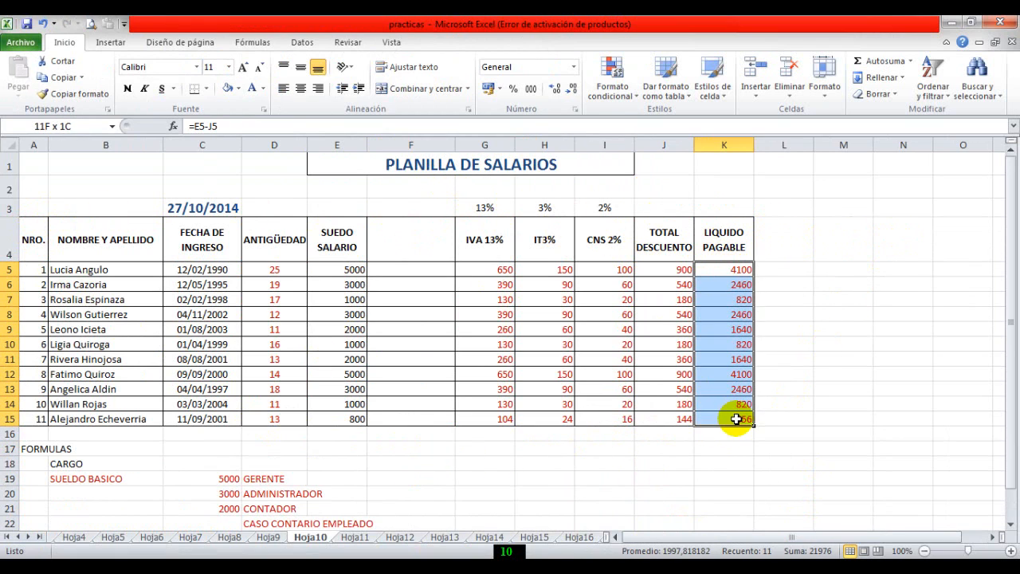
pyautogui.click(881, 417)
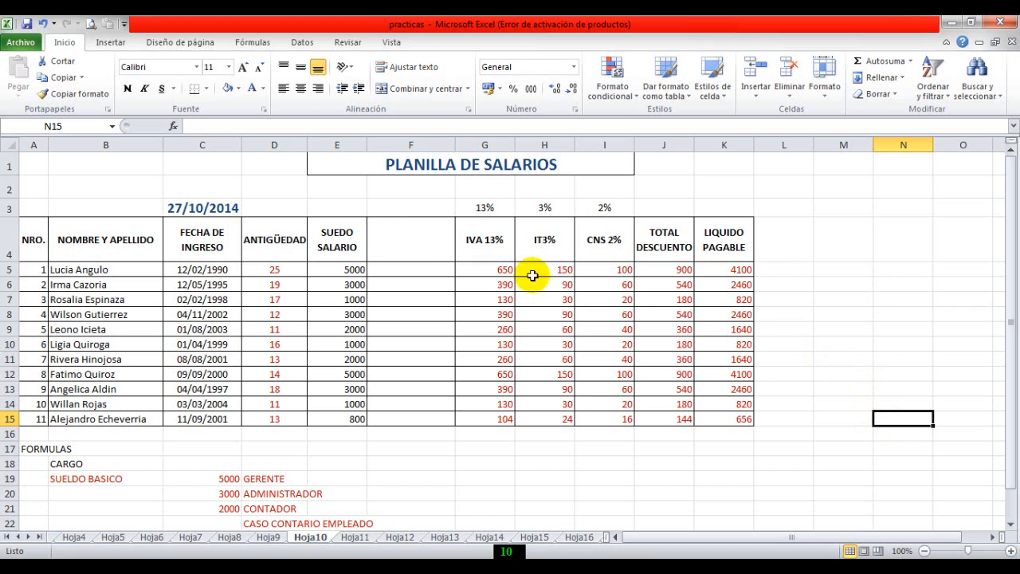
pyautogui.moveTo(298, 269); pyautogui.dragTo(295, 418)
pyautogui.click(285, 434)
pyautogui.click(284, 434)
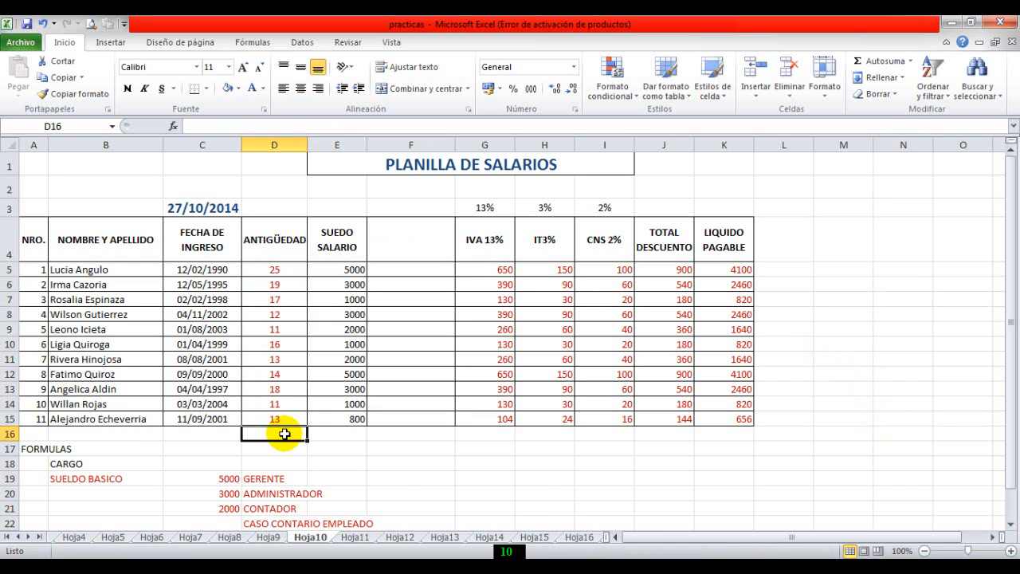